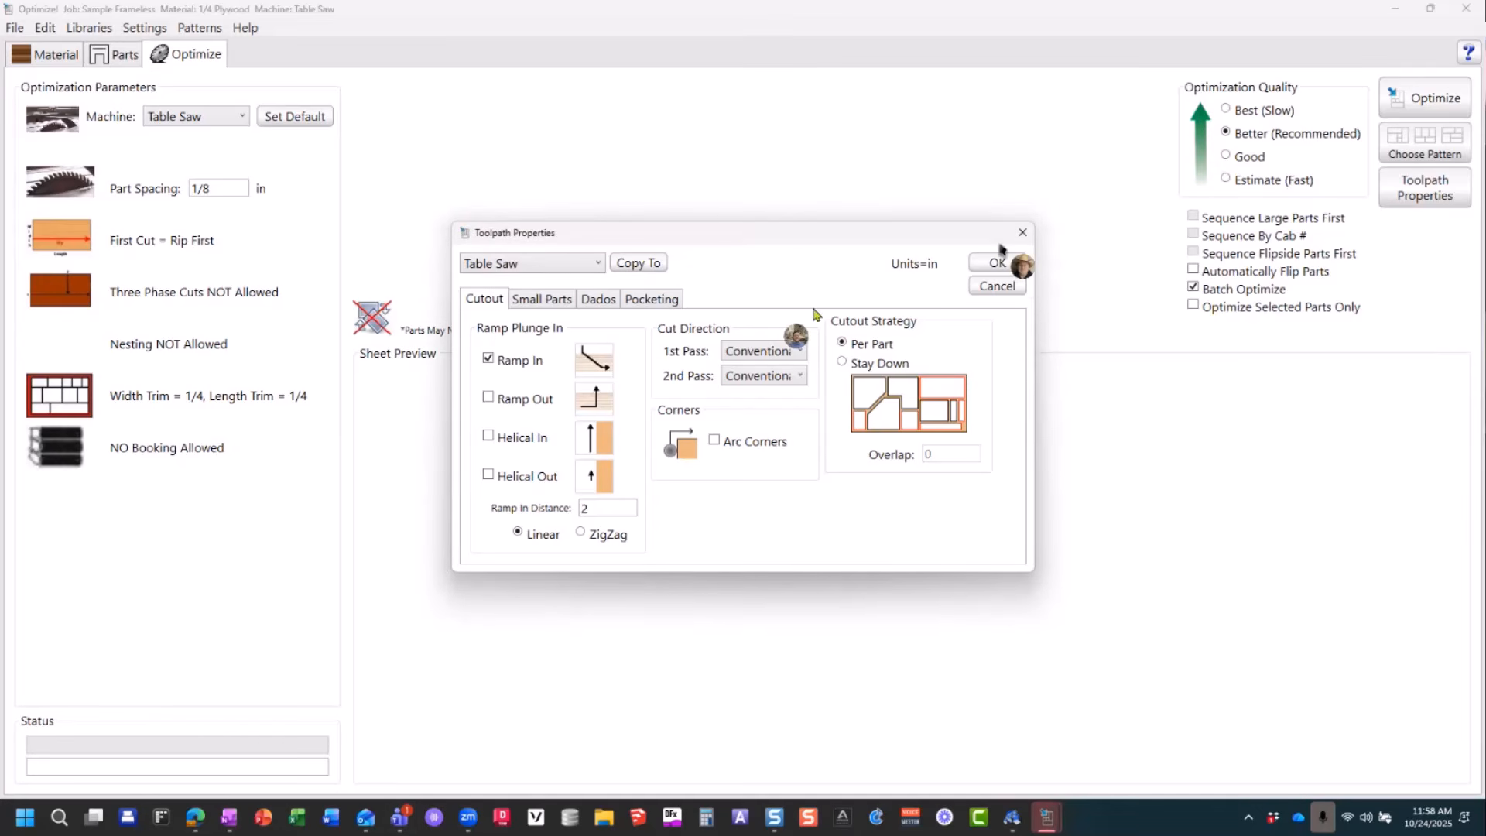
Step: Close the toolpath properties and review the 1/4 Compression, 1/4 Downshear and 3/8 Downshear parameters in the CNC tooling library
left_click(990, 264)
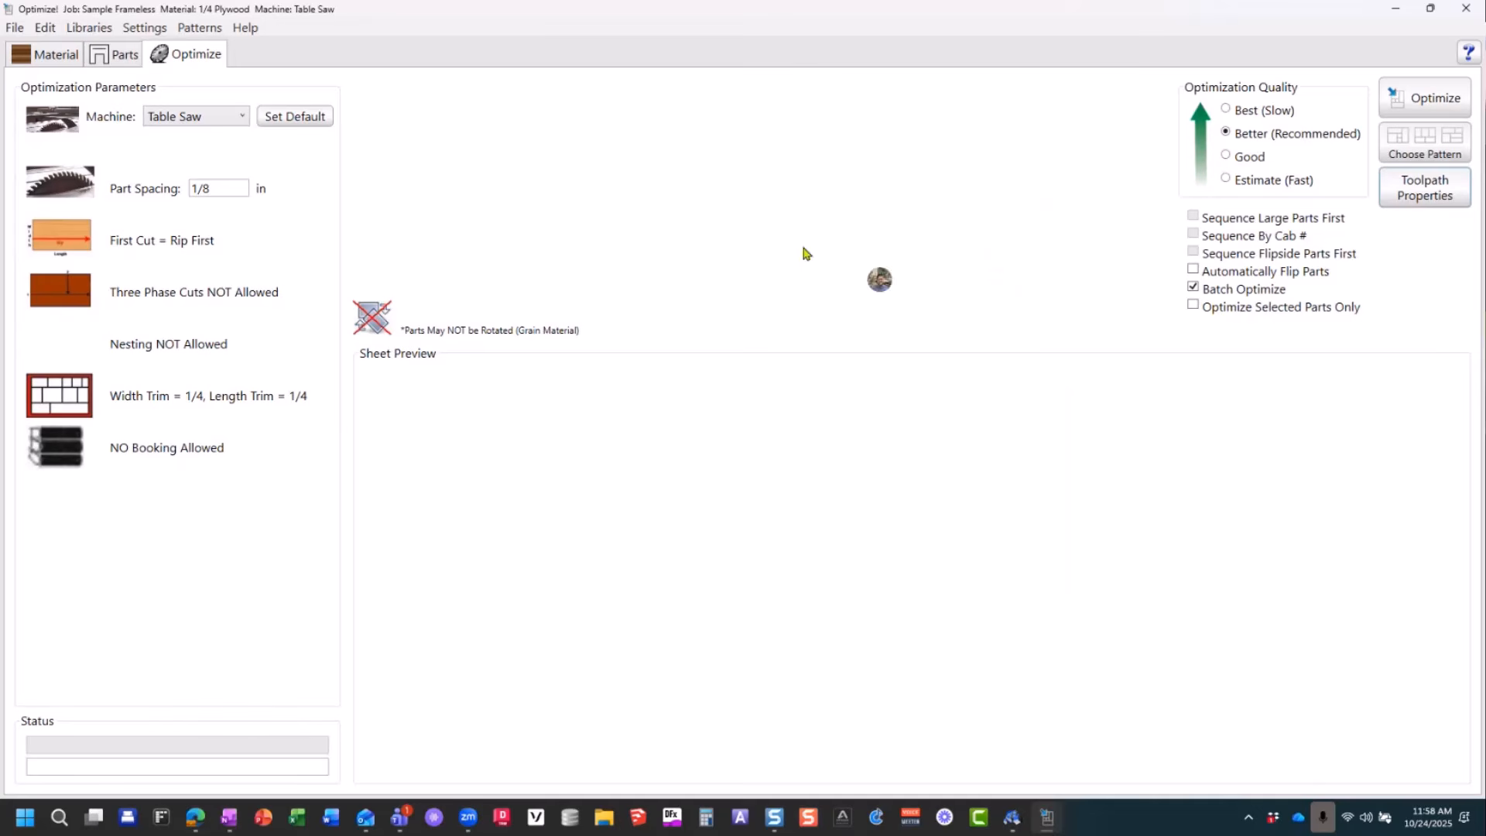
left_click(106, 28)
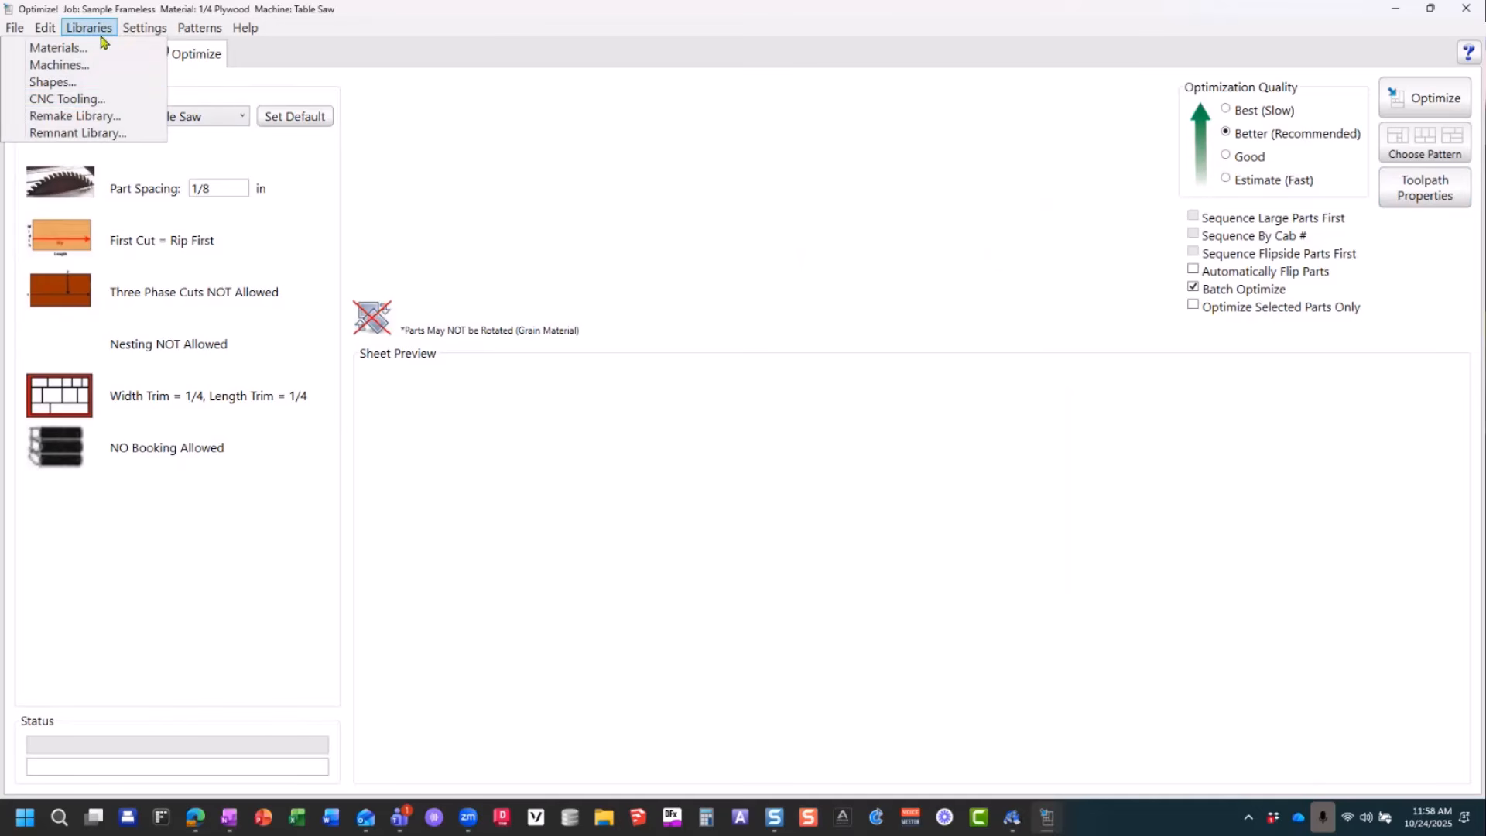
left_click(81, 101)
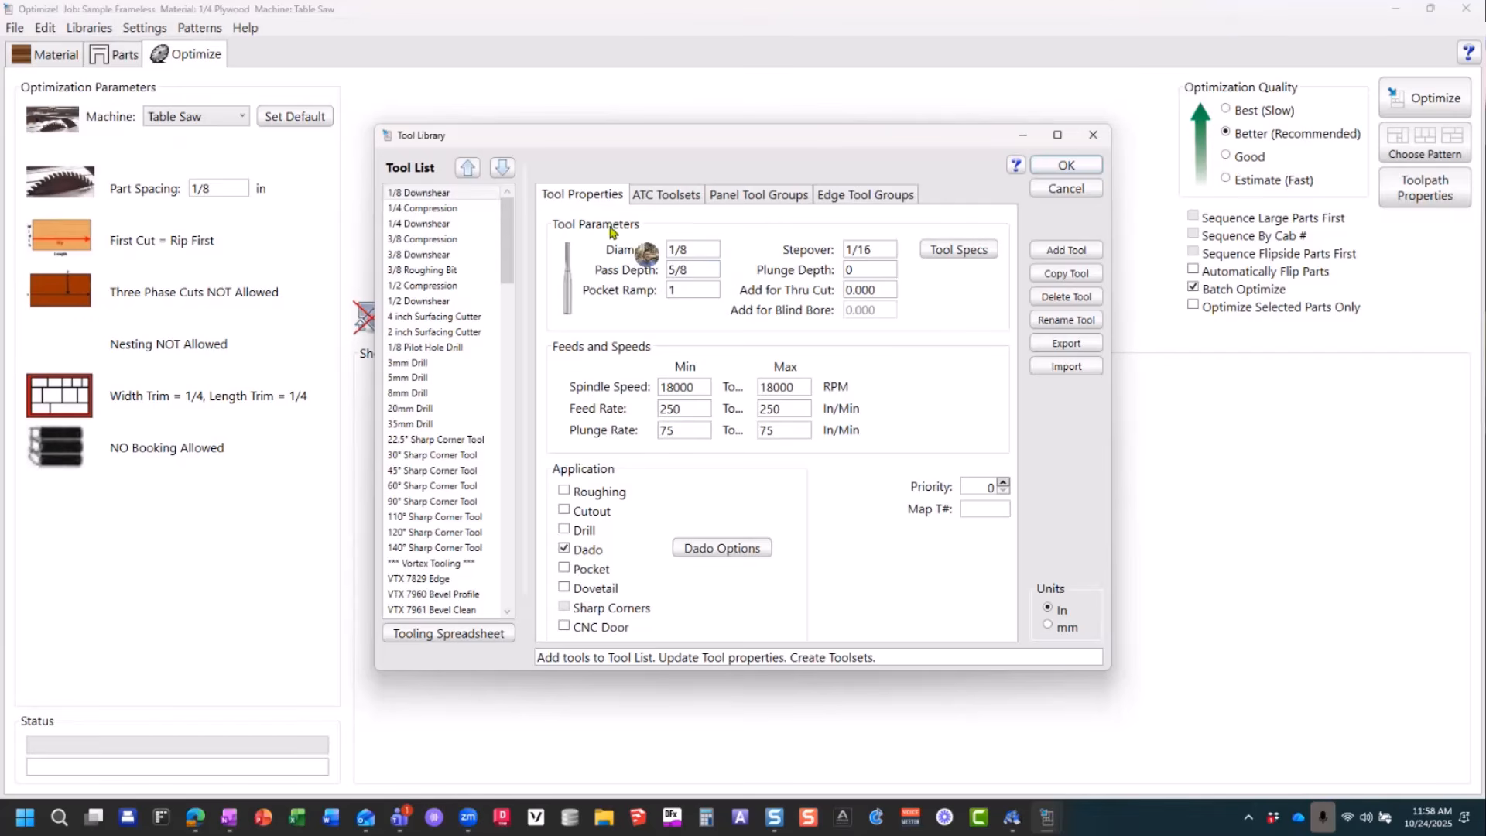
left_click(432, 211)
left_click(434, 225)
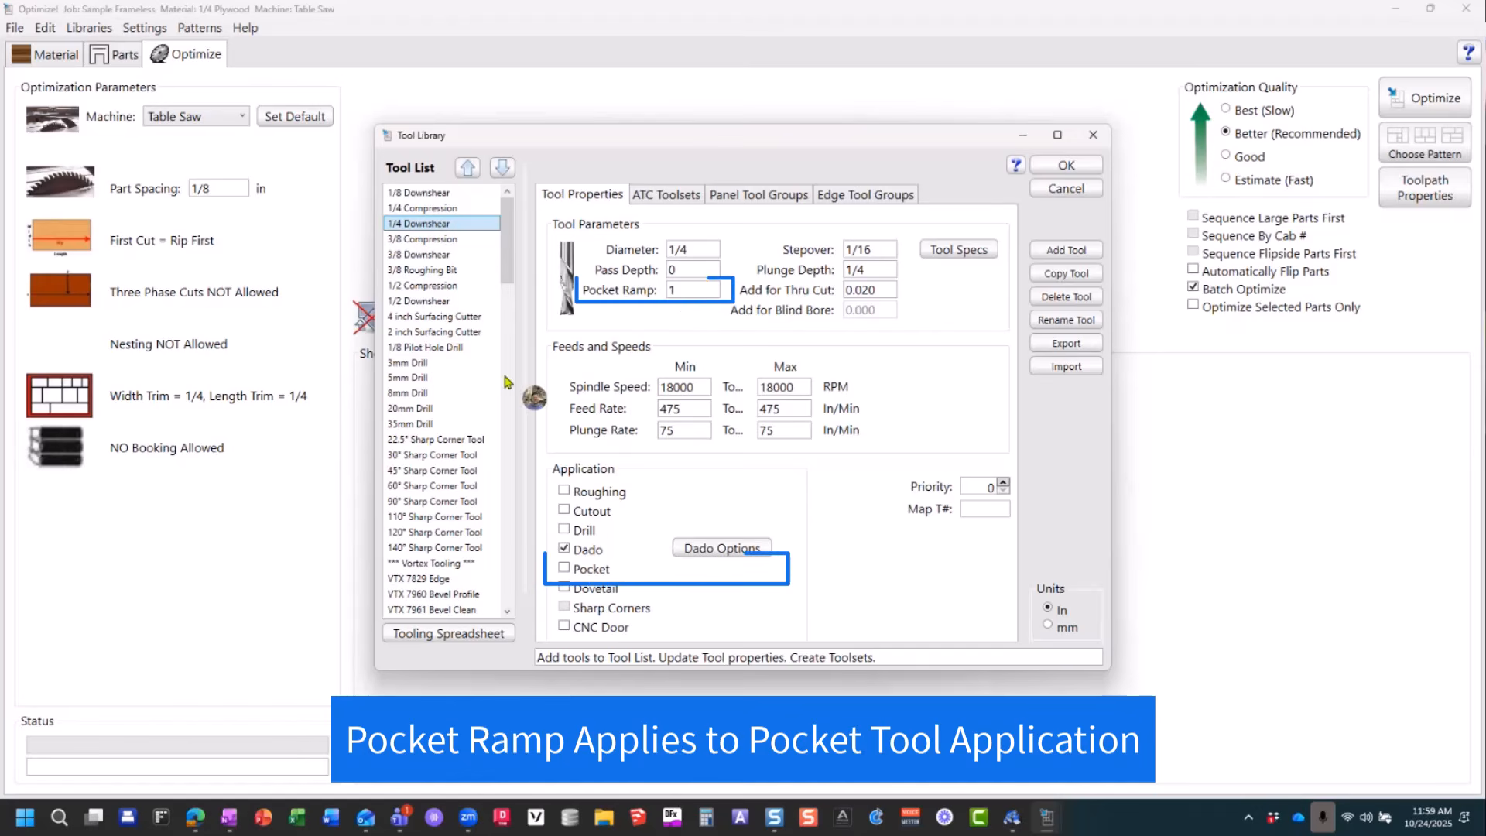
scroll(511, 377, "down", 2)
scroll(453, 289, "up", 2)
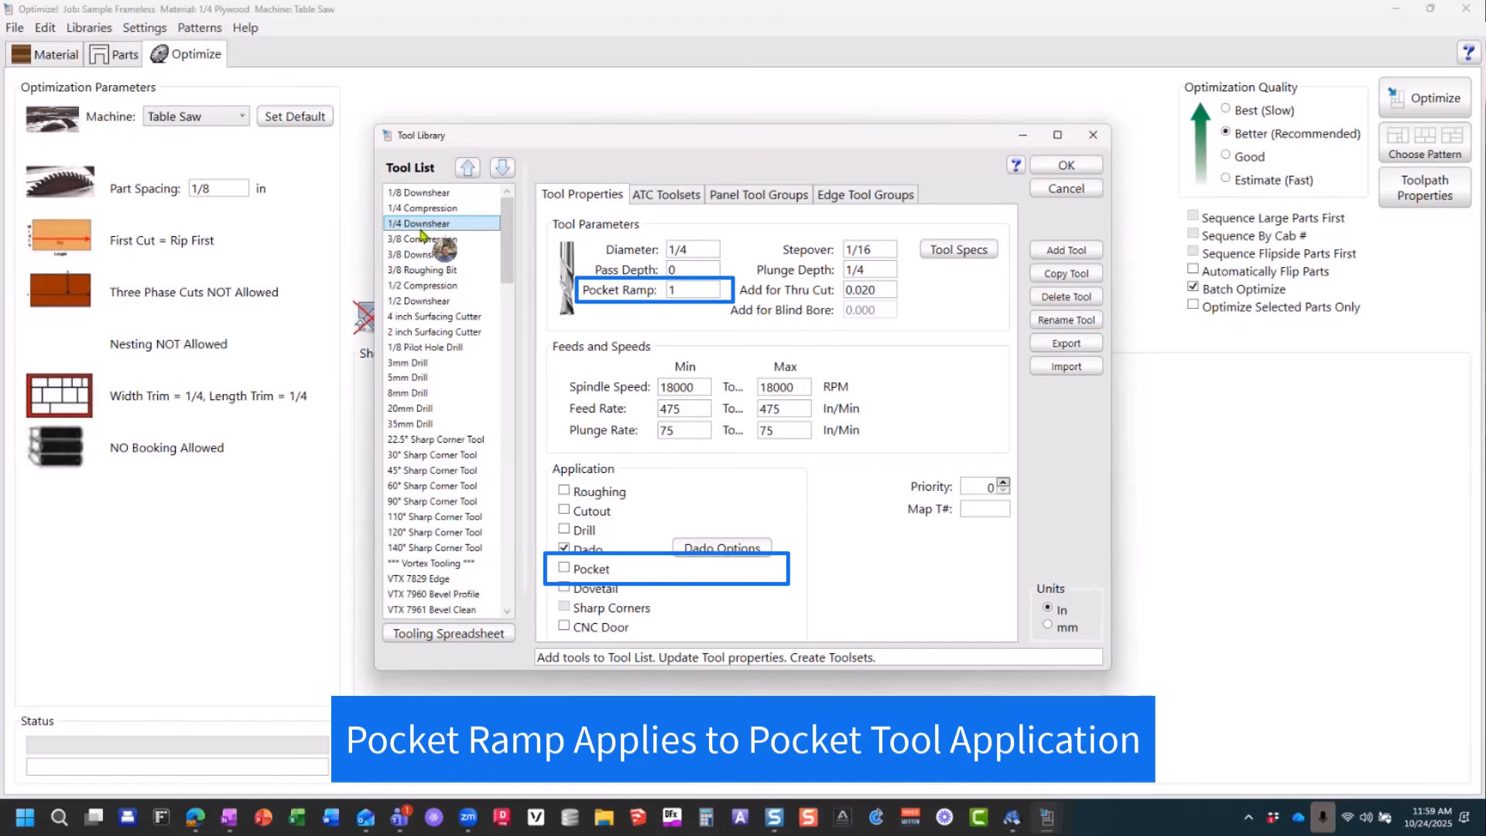
left_click(430, 254)
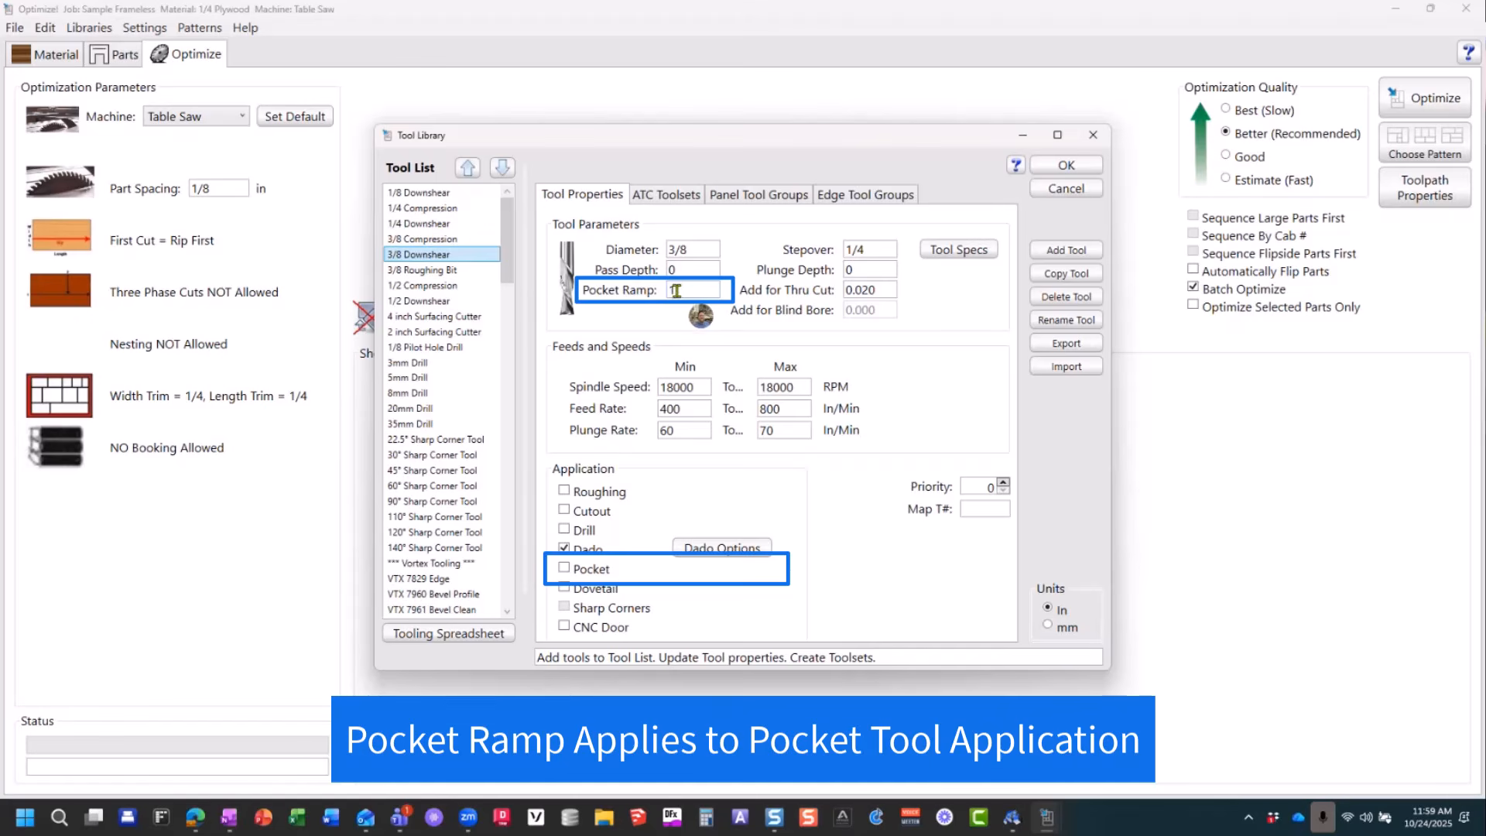
Step: Enable the Pocket application for the VTX 8300 Pocketing tool and select its Pocket Ramp value
scroll(441, 387, "down", 3)
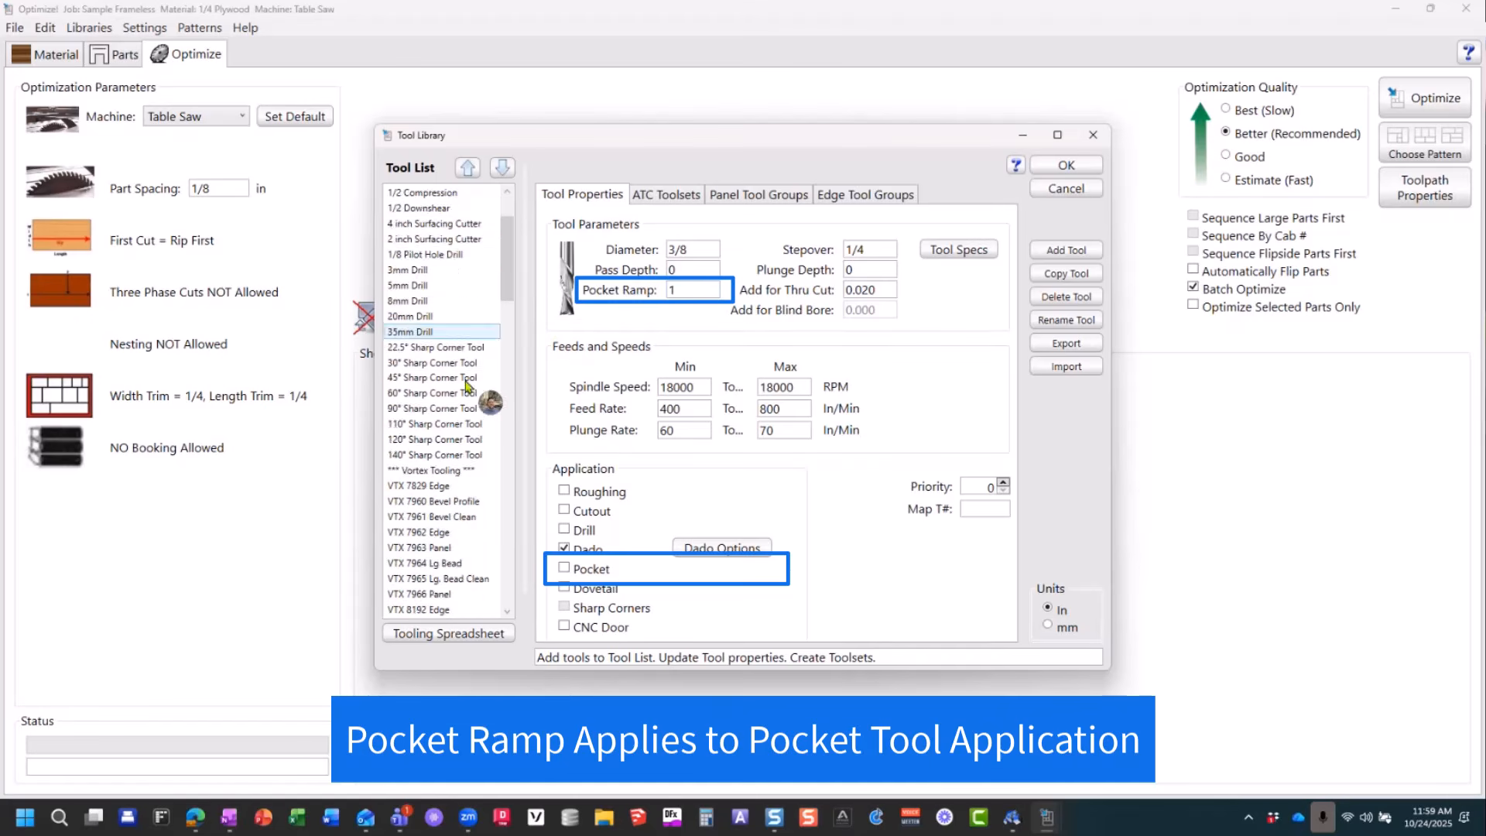
scroll(438, 503, "down", 2)
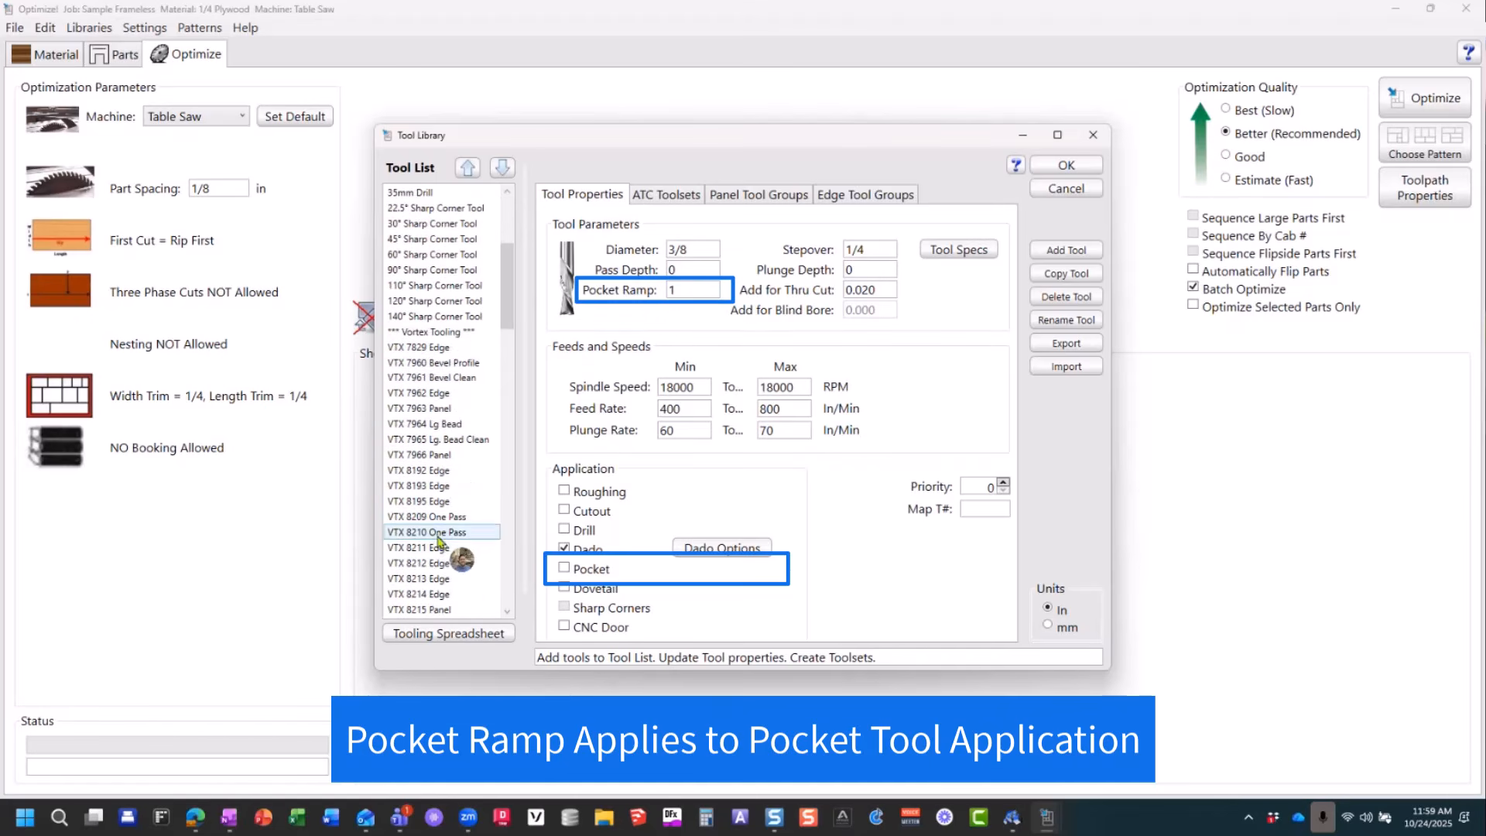
scroll(438, 565, "down", 1)
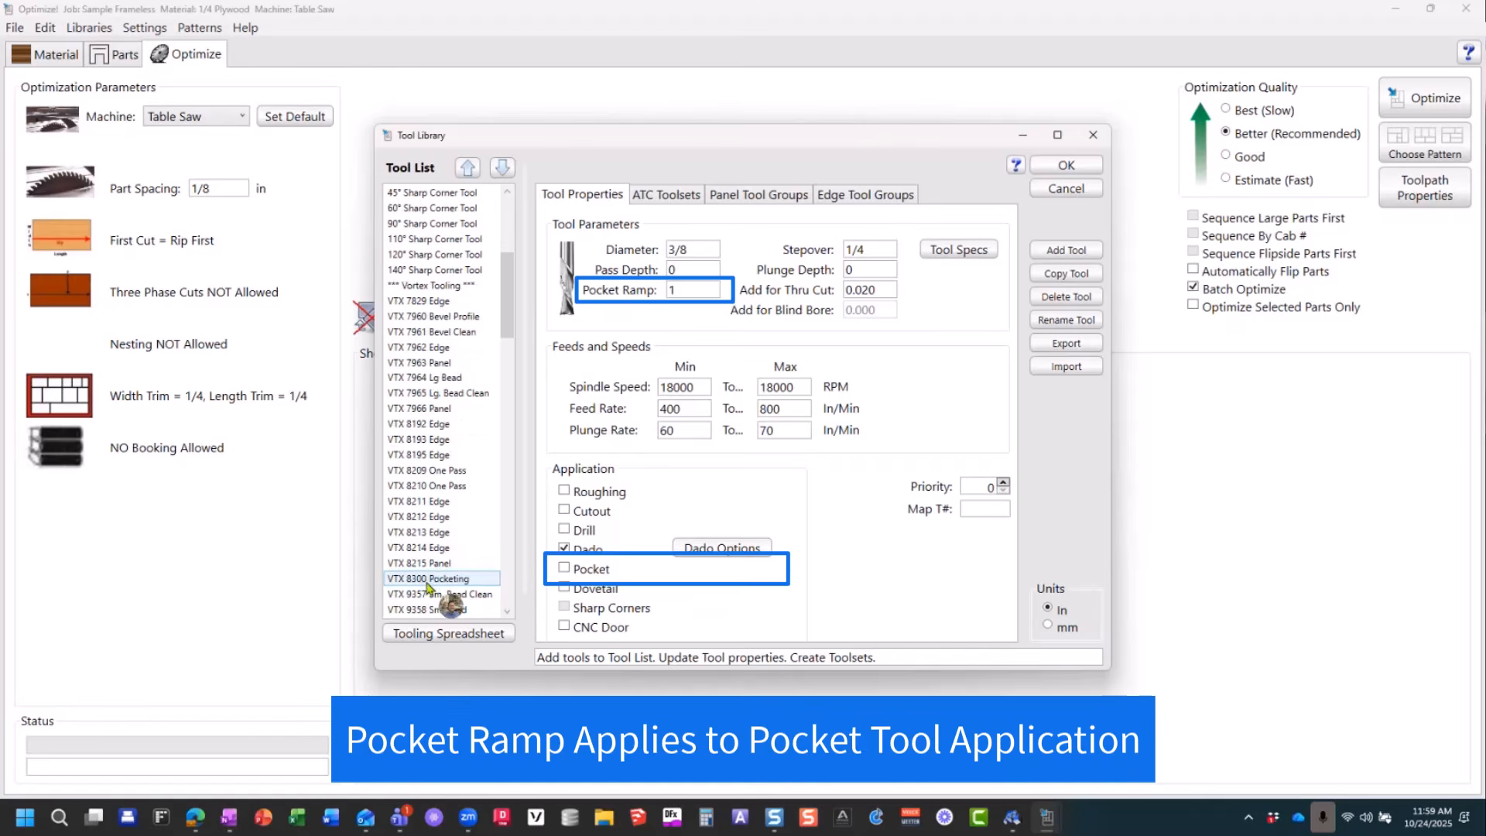
left_click(437, 580)
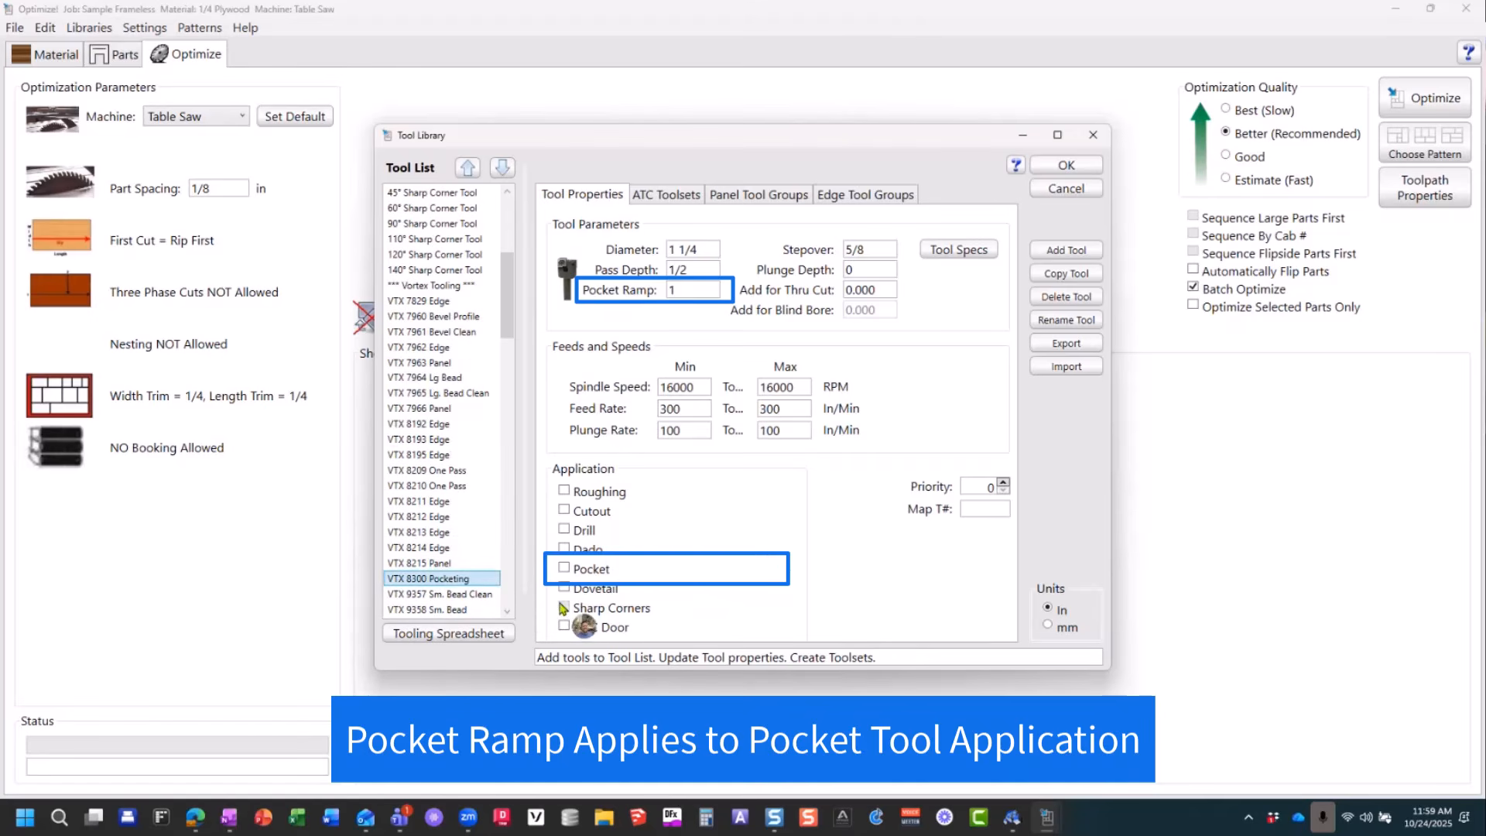
left_click(564, 570)
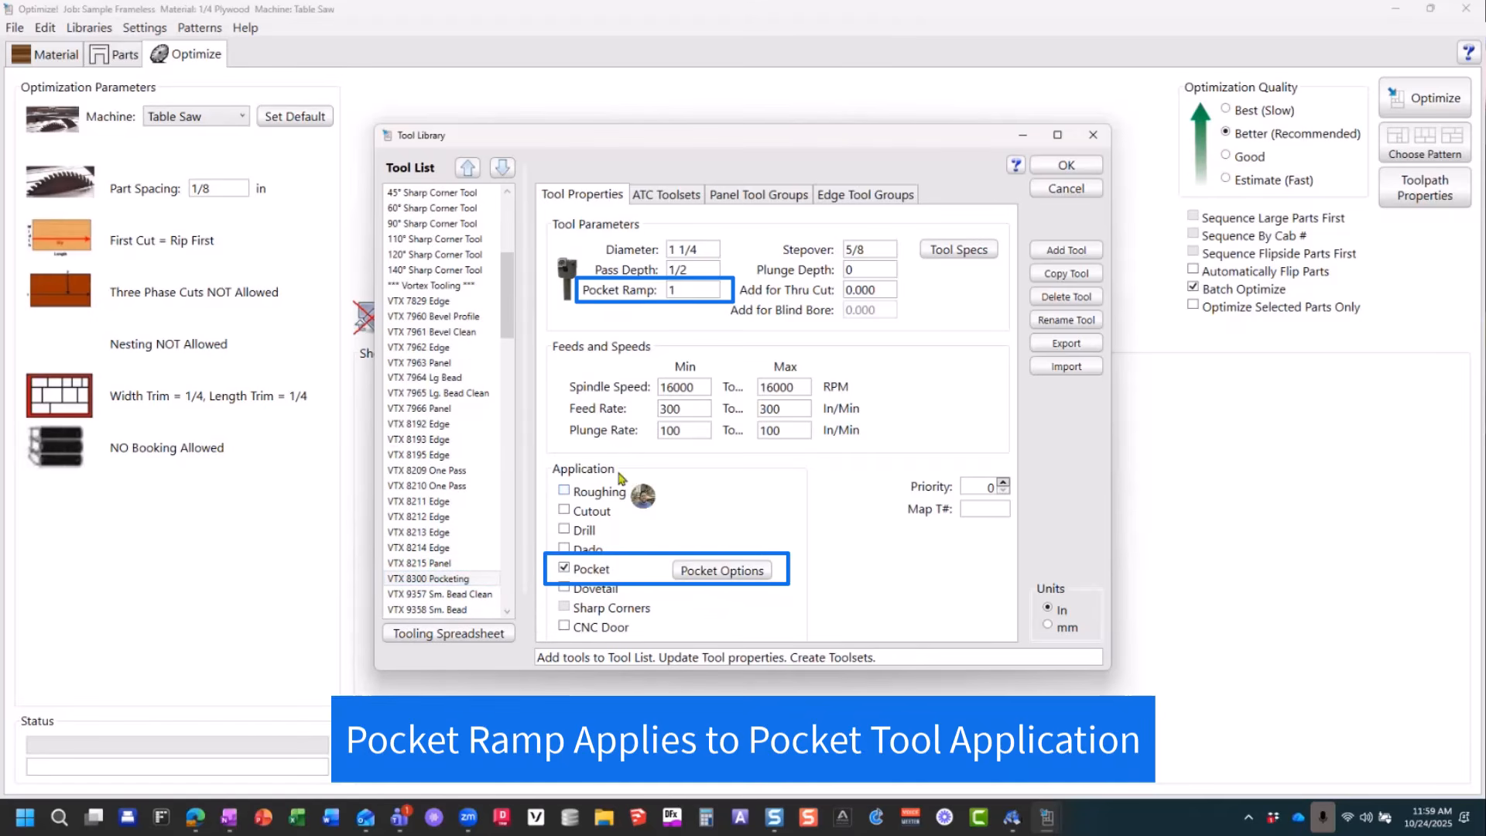
double_click(674, 291)
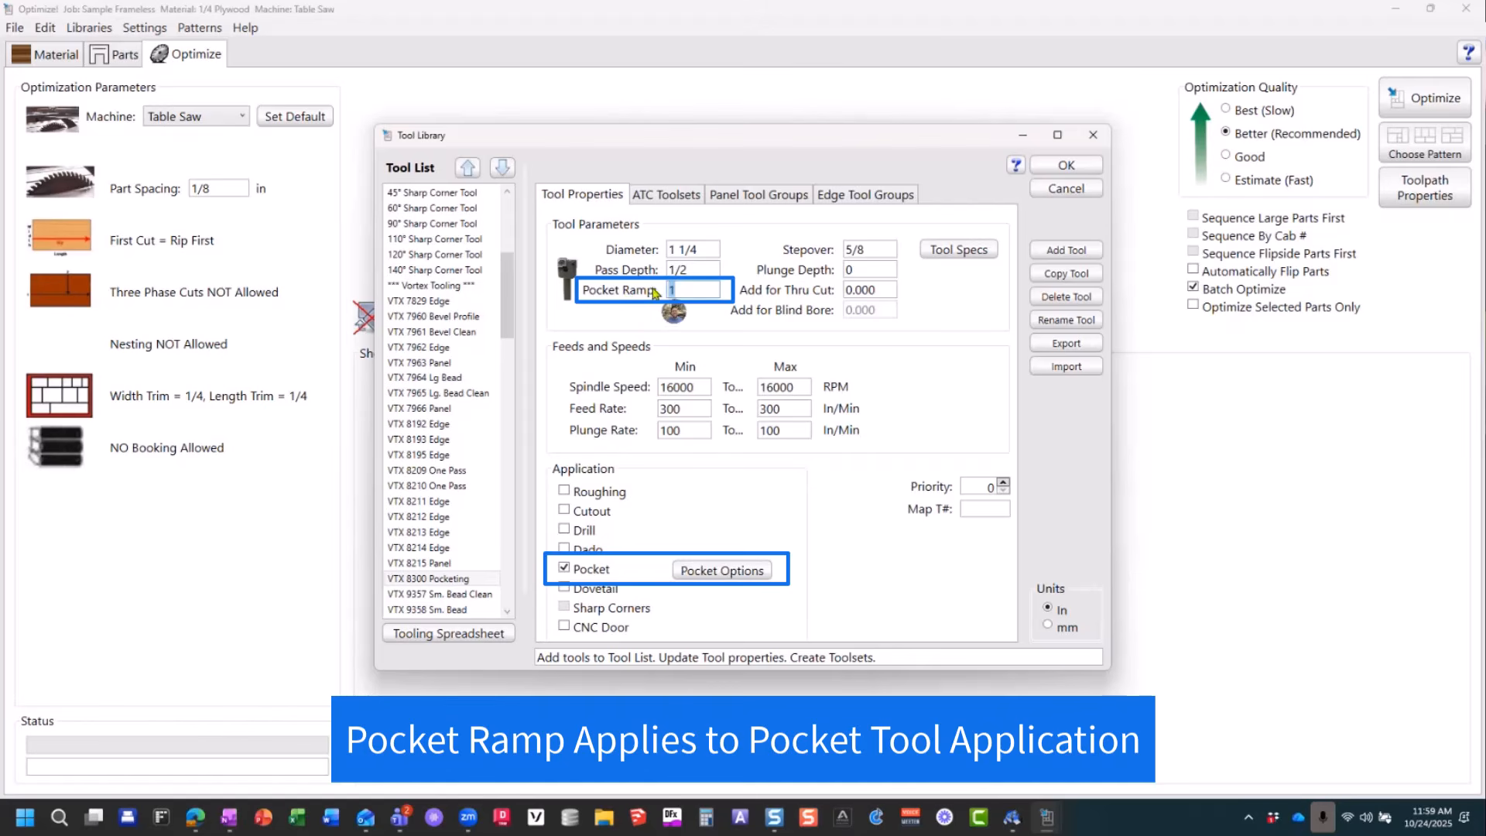
Step: Open the VTX 8300 tool's pocket options and bring up the cutout settings with the Ramp In Distance value selected
left_click(720, 570)
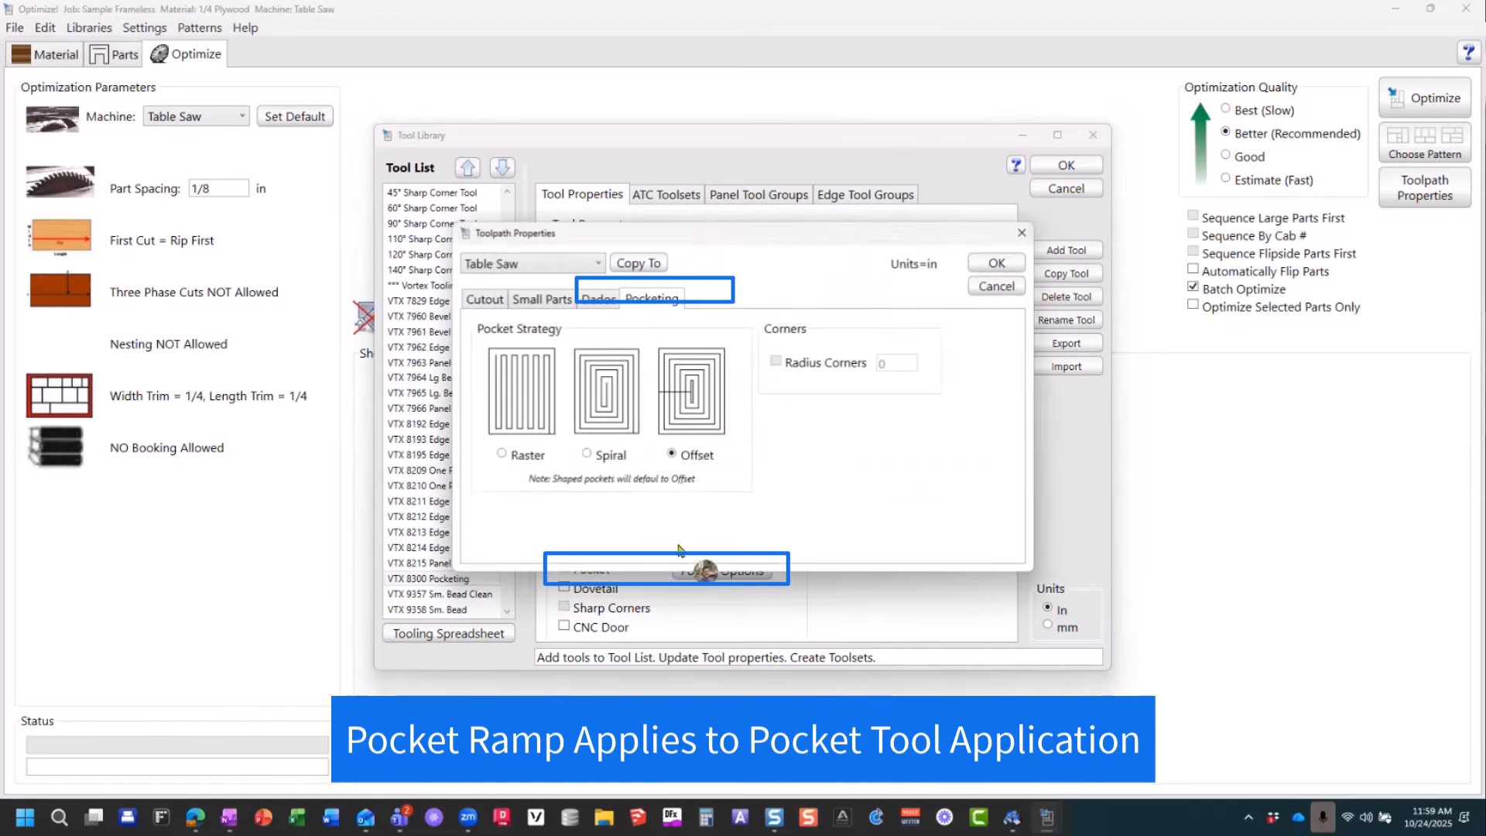
left_click(485, 299)
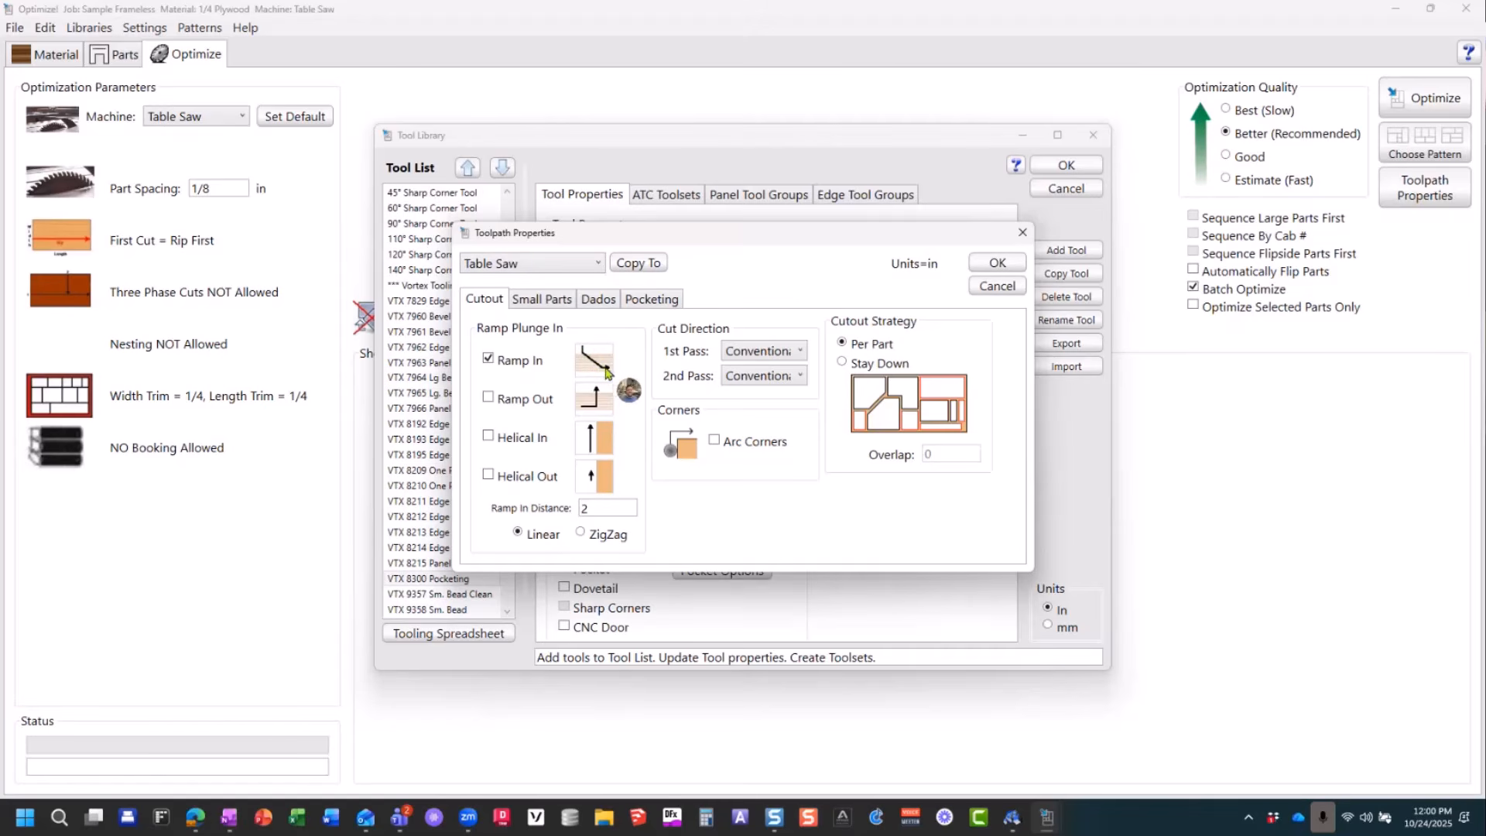
double_click(586, 508)
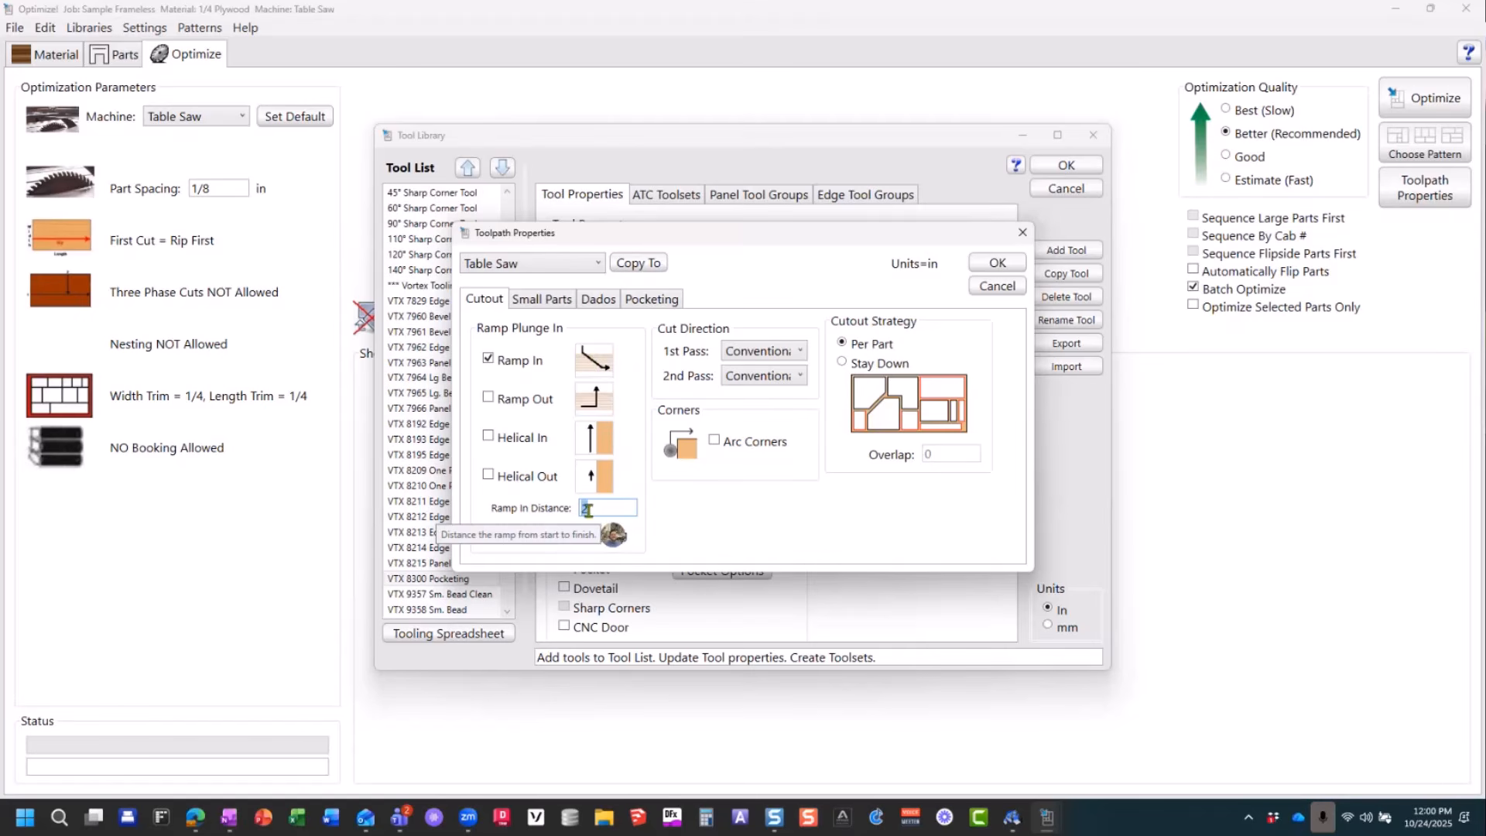
Step: Switch Ramp In off and back on, and try Ramp Out for the cutout before disabling it again
left_click(489, 360)
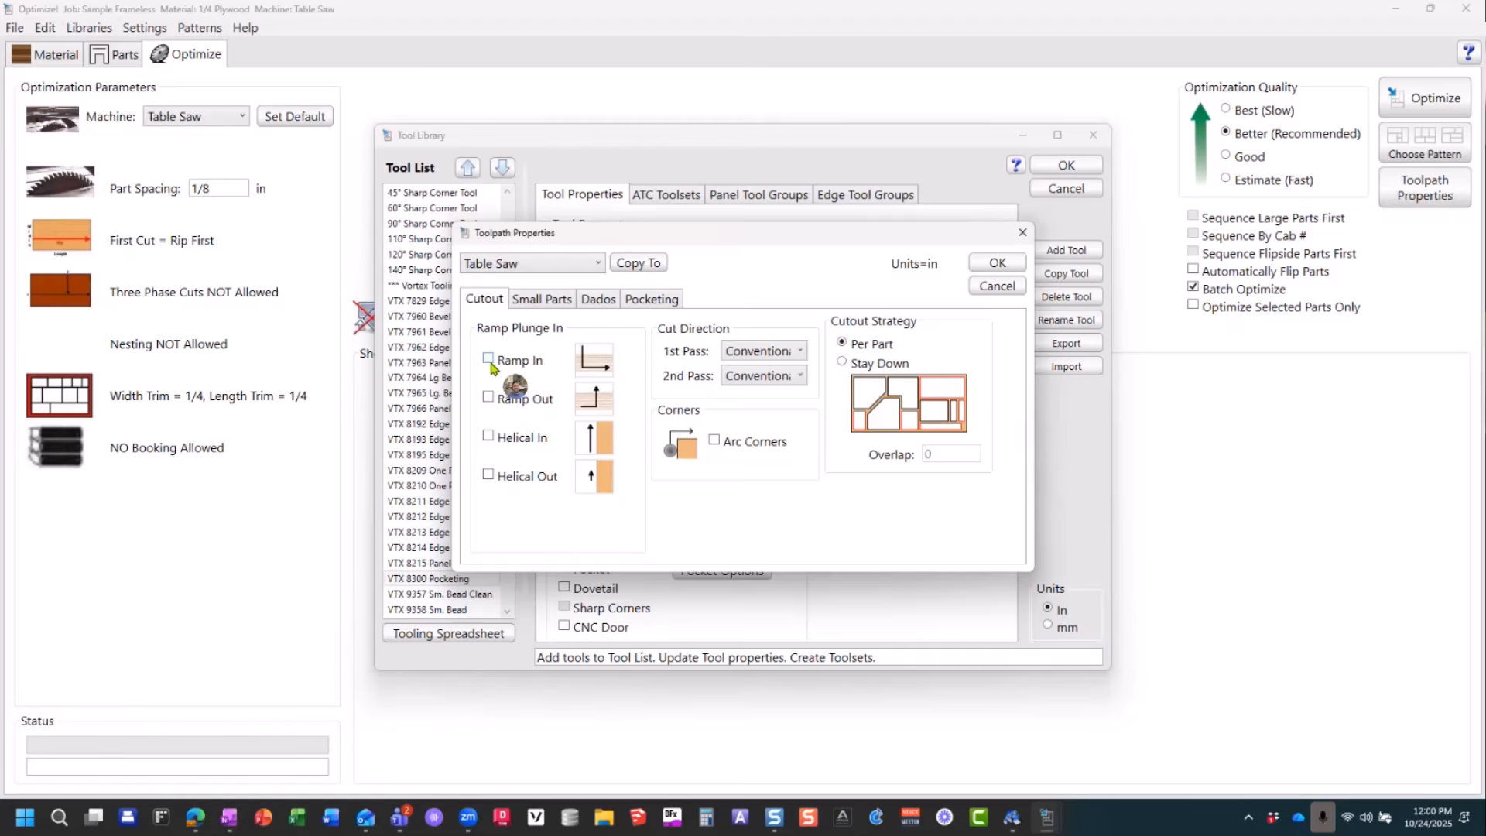
left_click(489, 360)
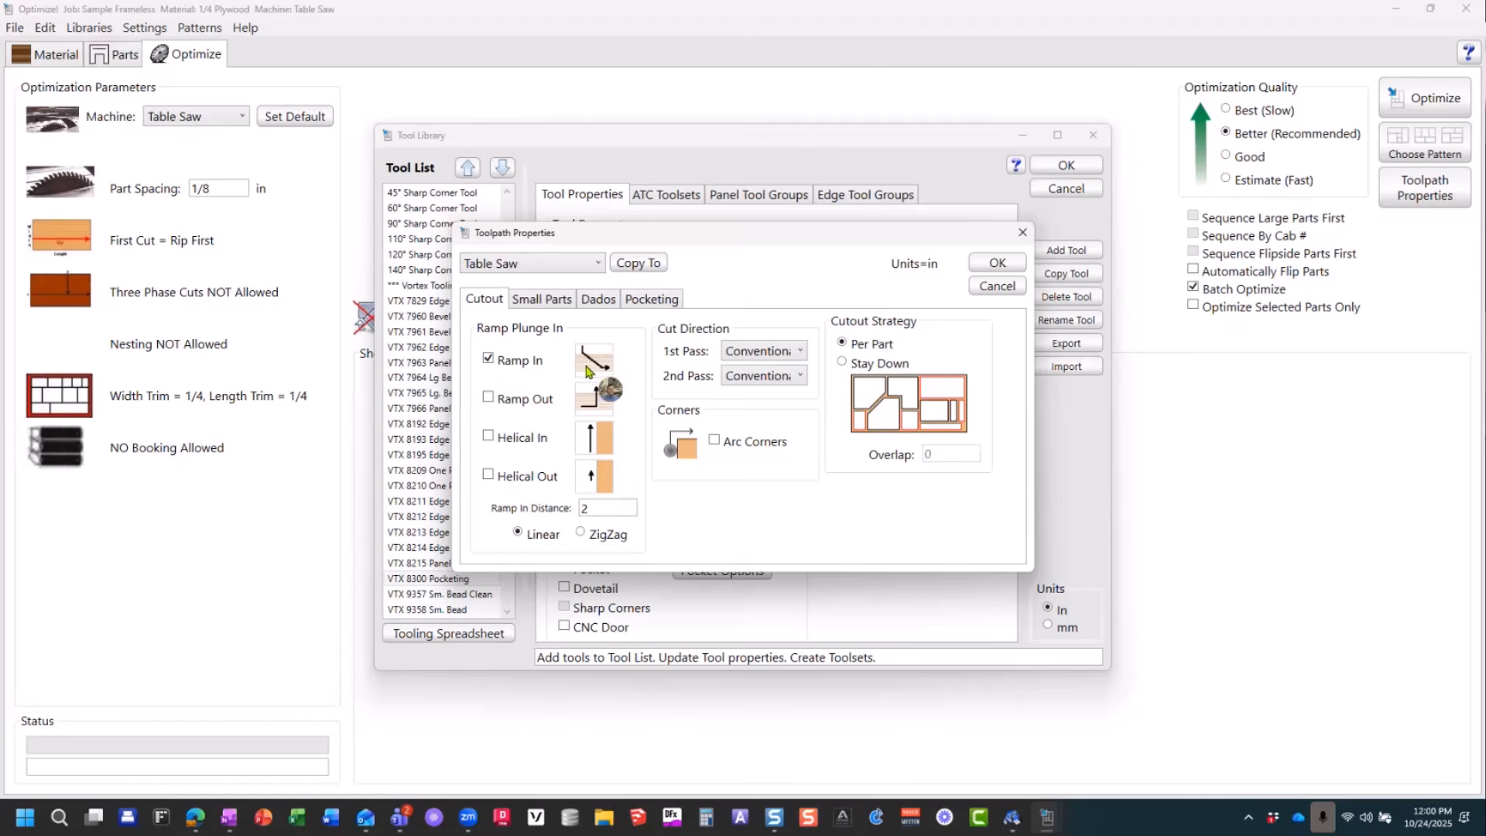
left_click(488, 398)
left_click(489, 398)
Step: Try the Helical In and Helical Out plunge options for the cutout, disabling each one again
left_click(487, 438)
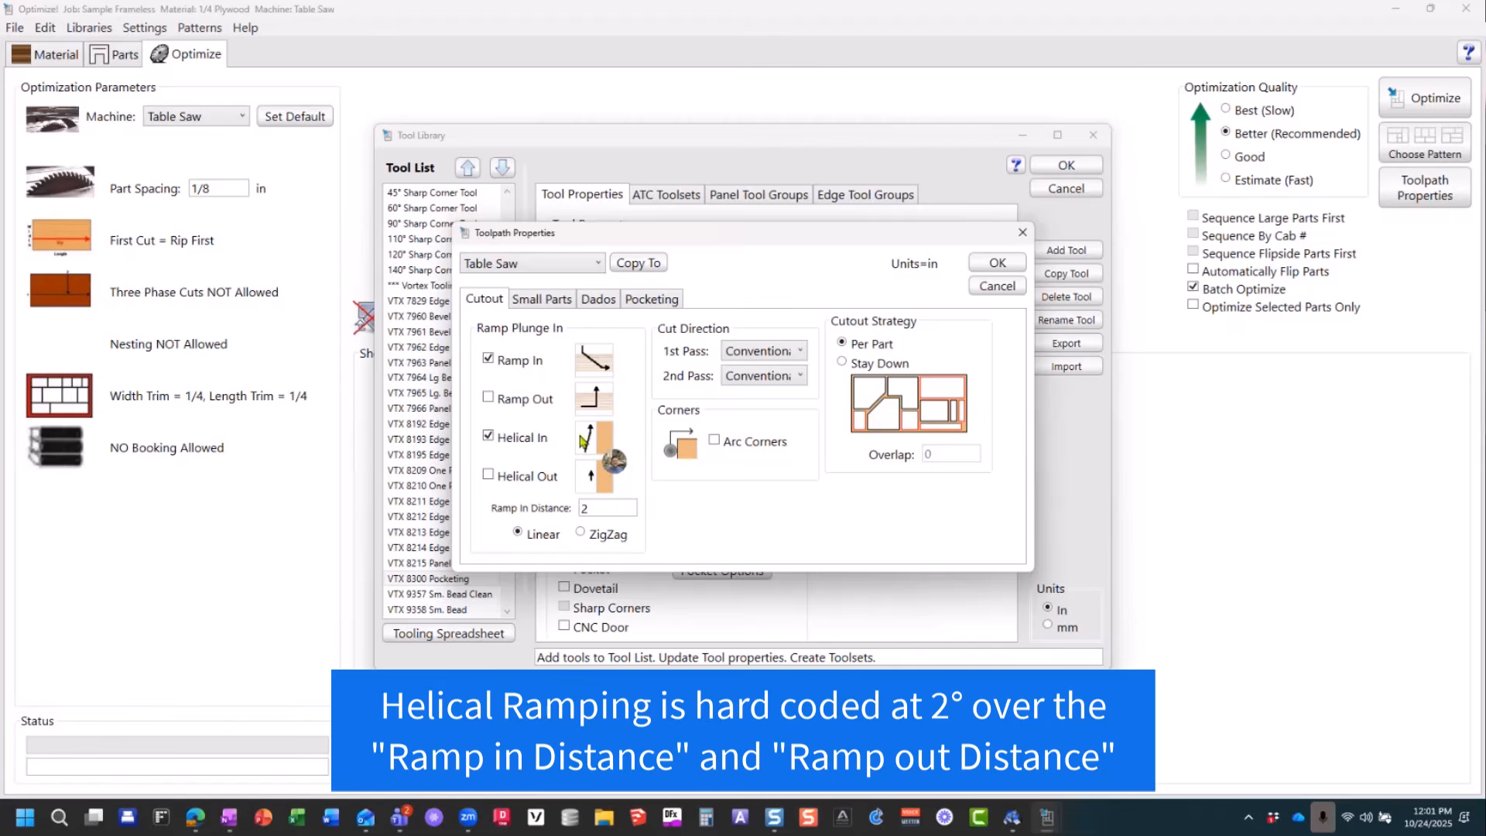
mouse_move(530, 445)
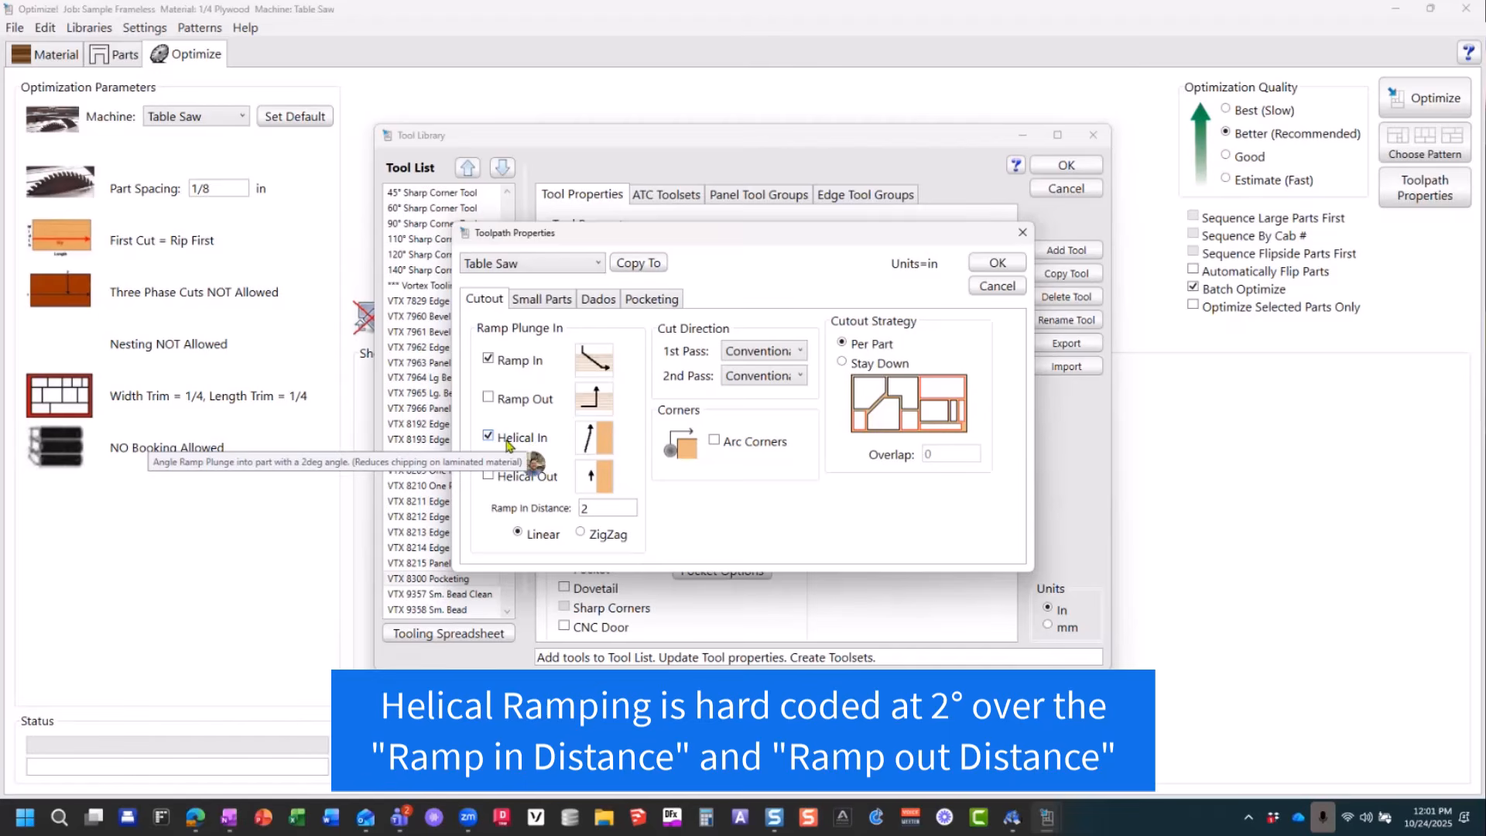
left_click(489, 436)
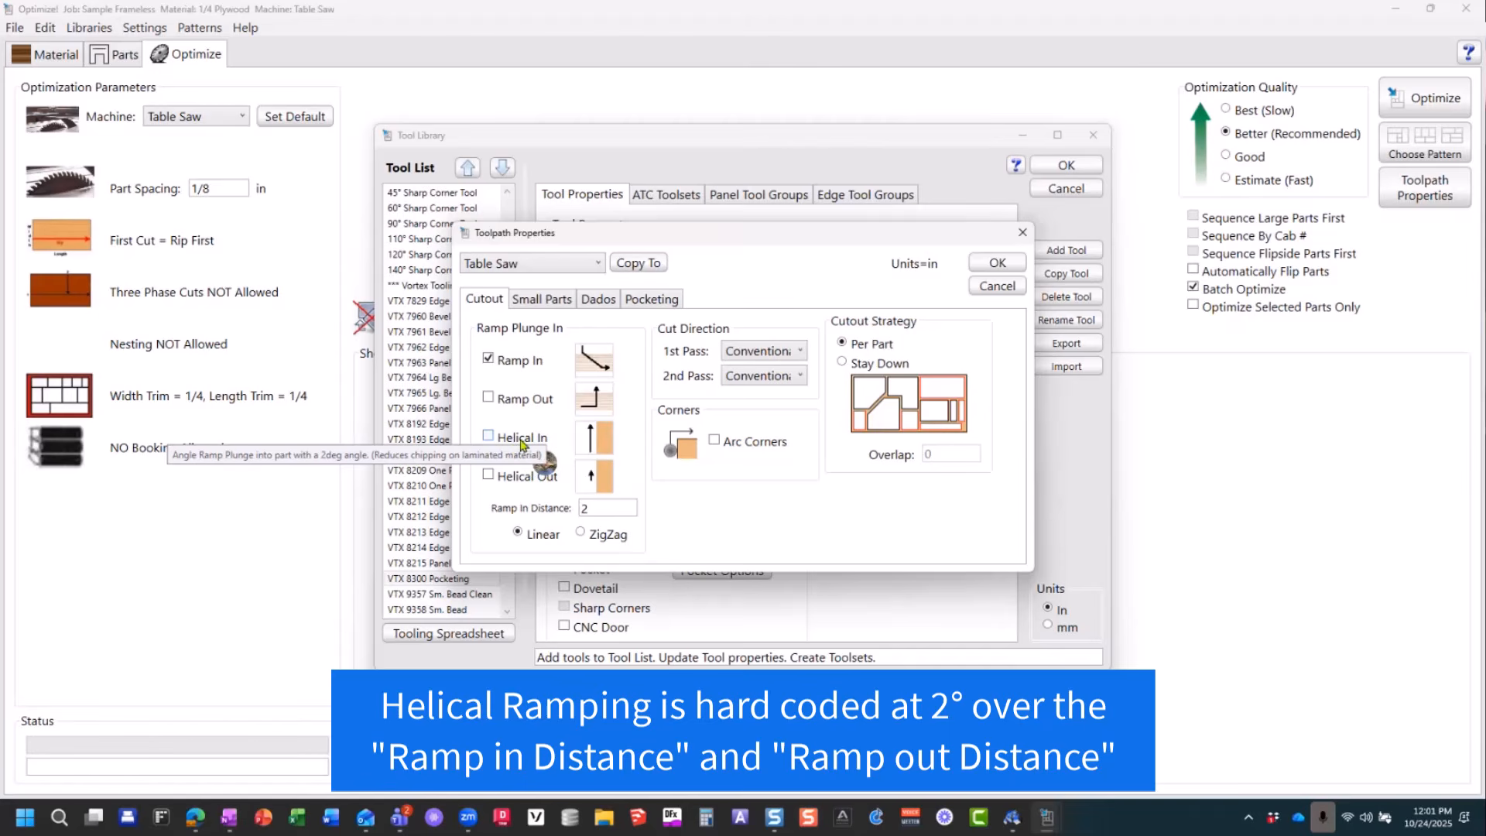
left_click(488, 476)
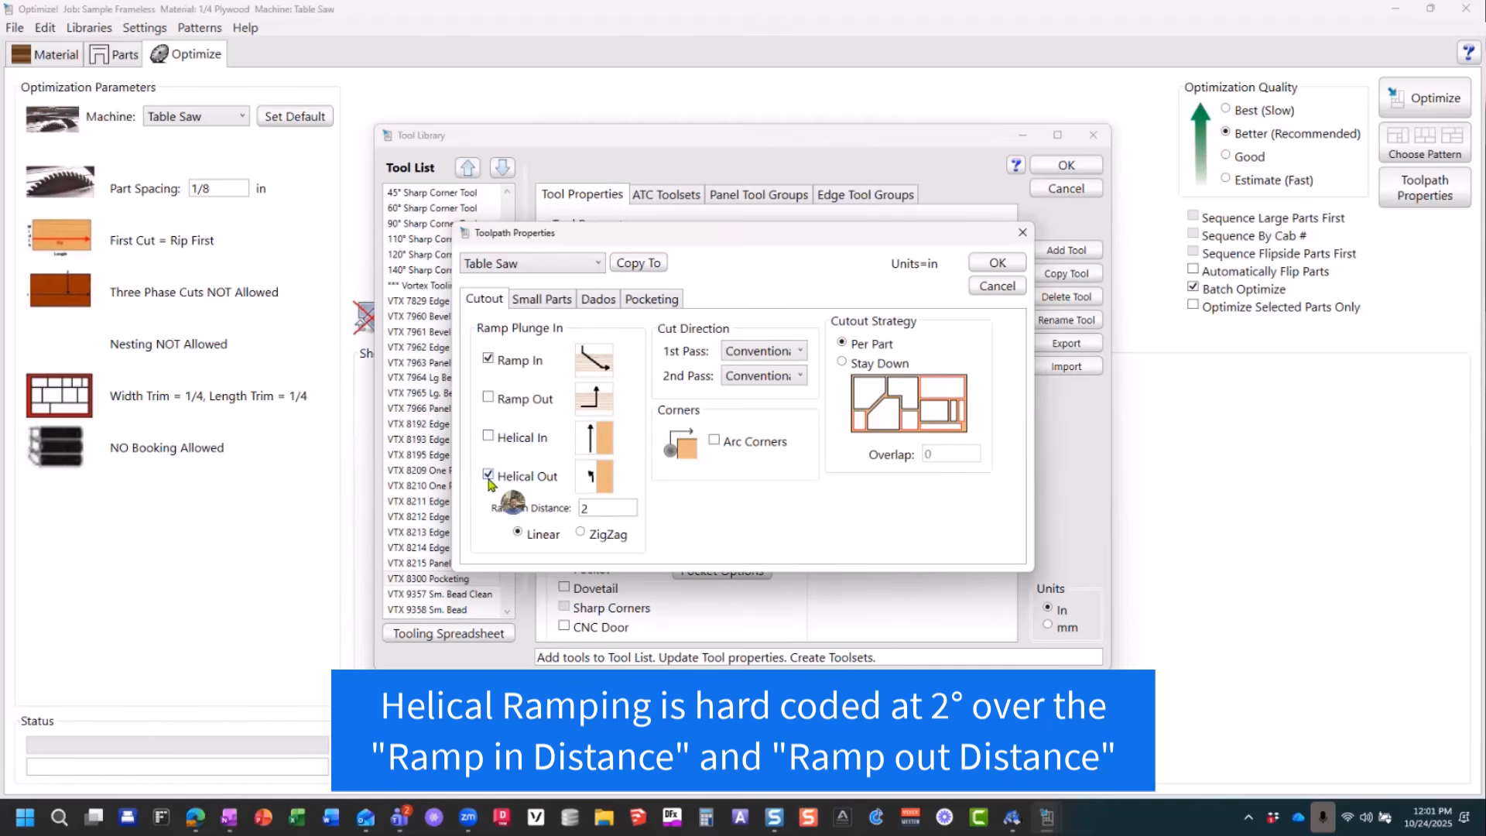
left_click(488, 475)
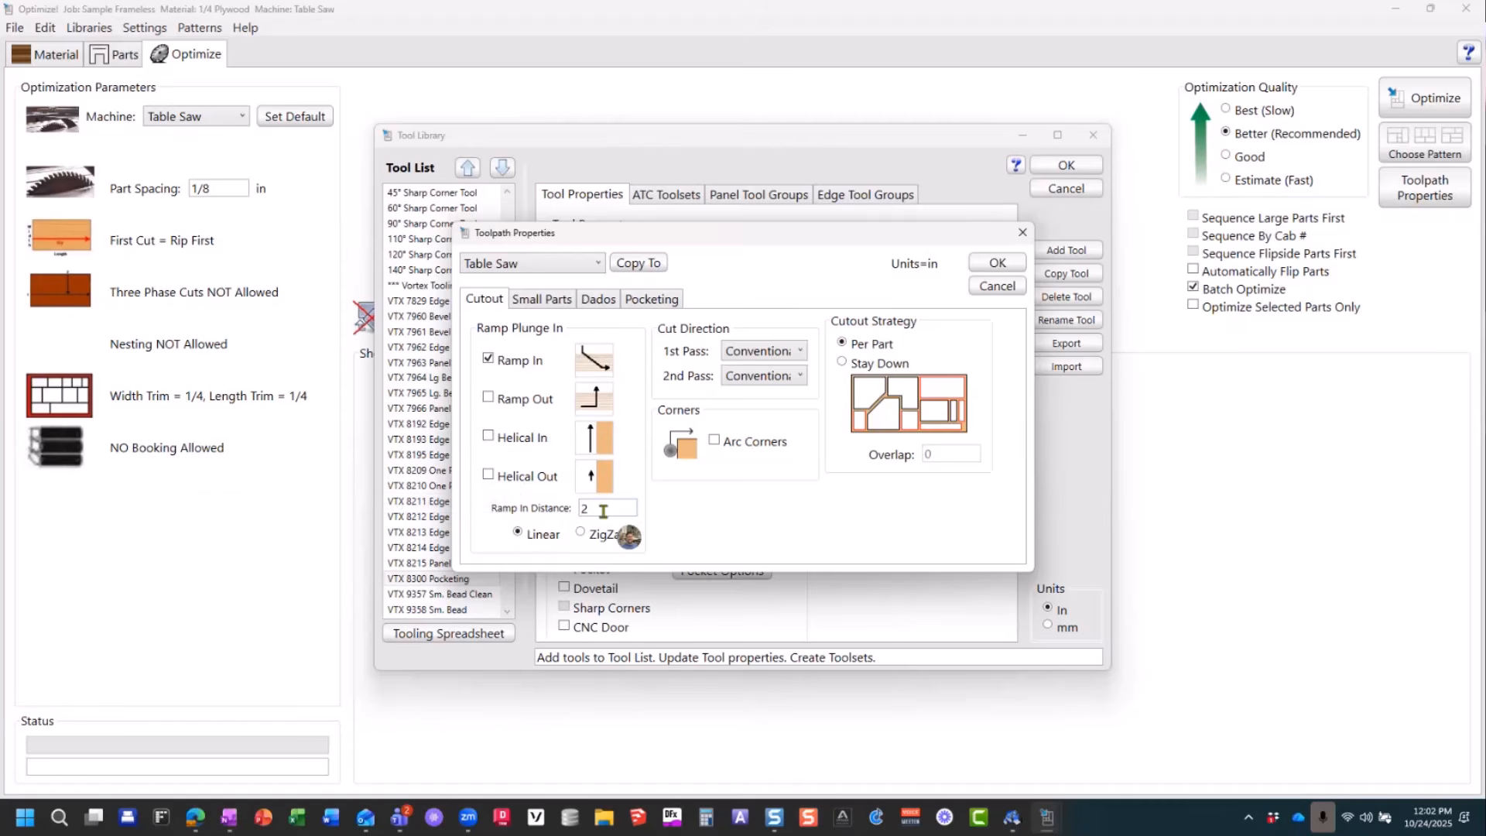
Step: Try the ZigZag ramp style for the cutout and switch it back to Linear
left_click_drag(592, 510, 571, 514)
left_click(582, 533)
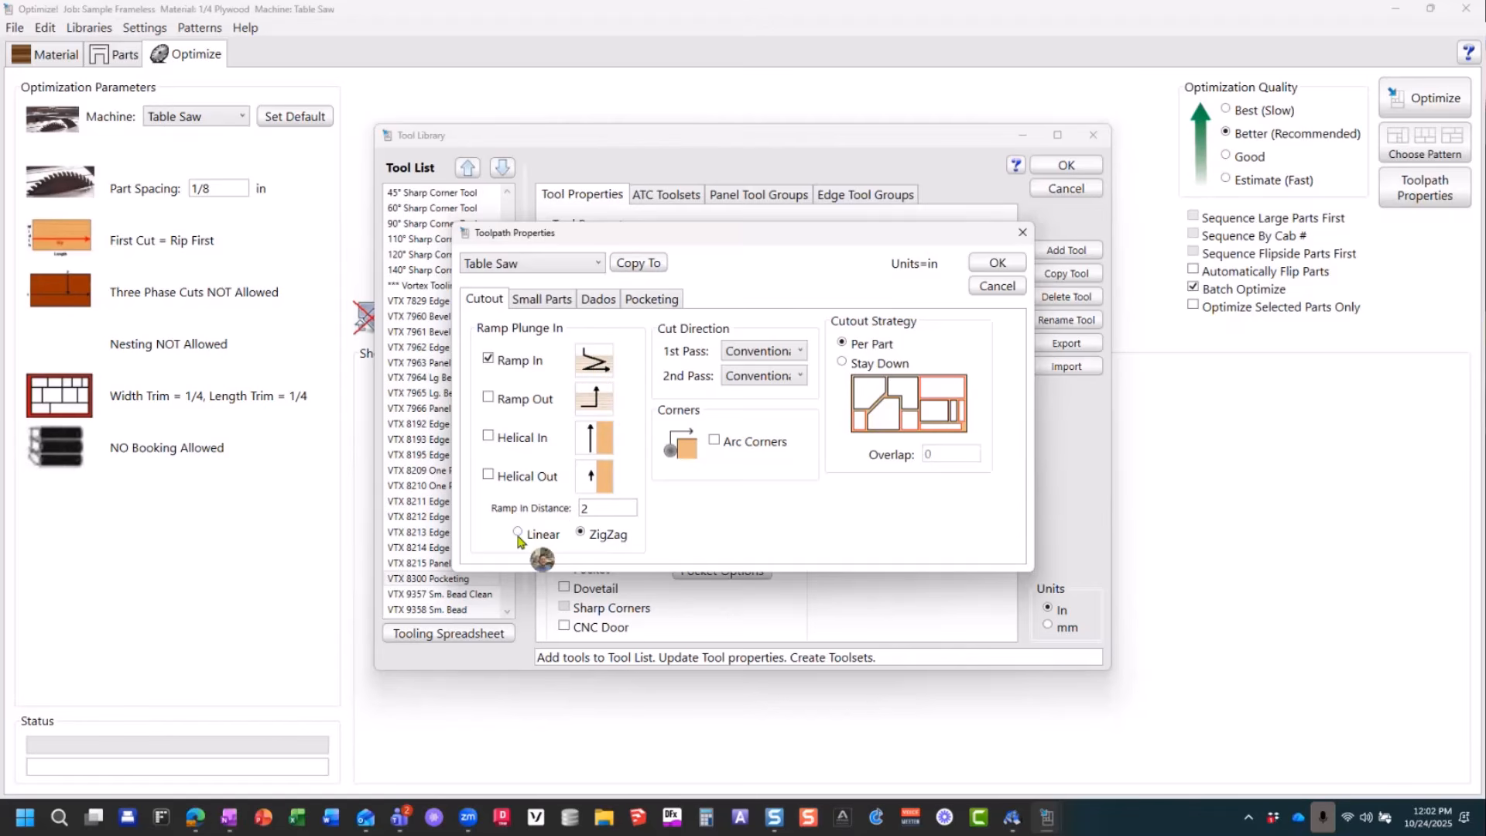
left_click(542, 536)
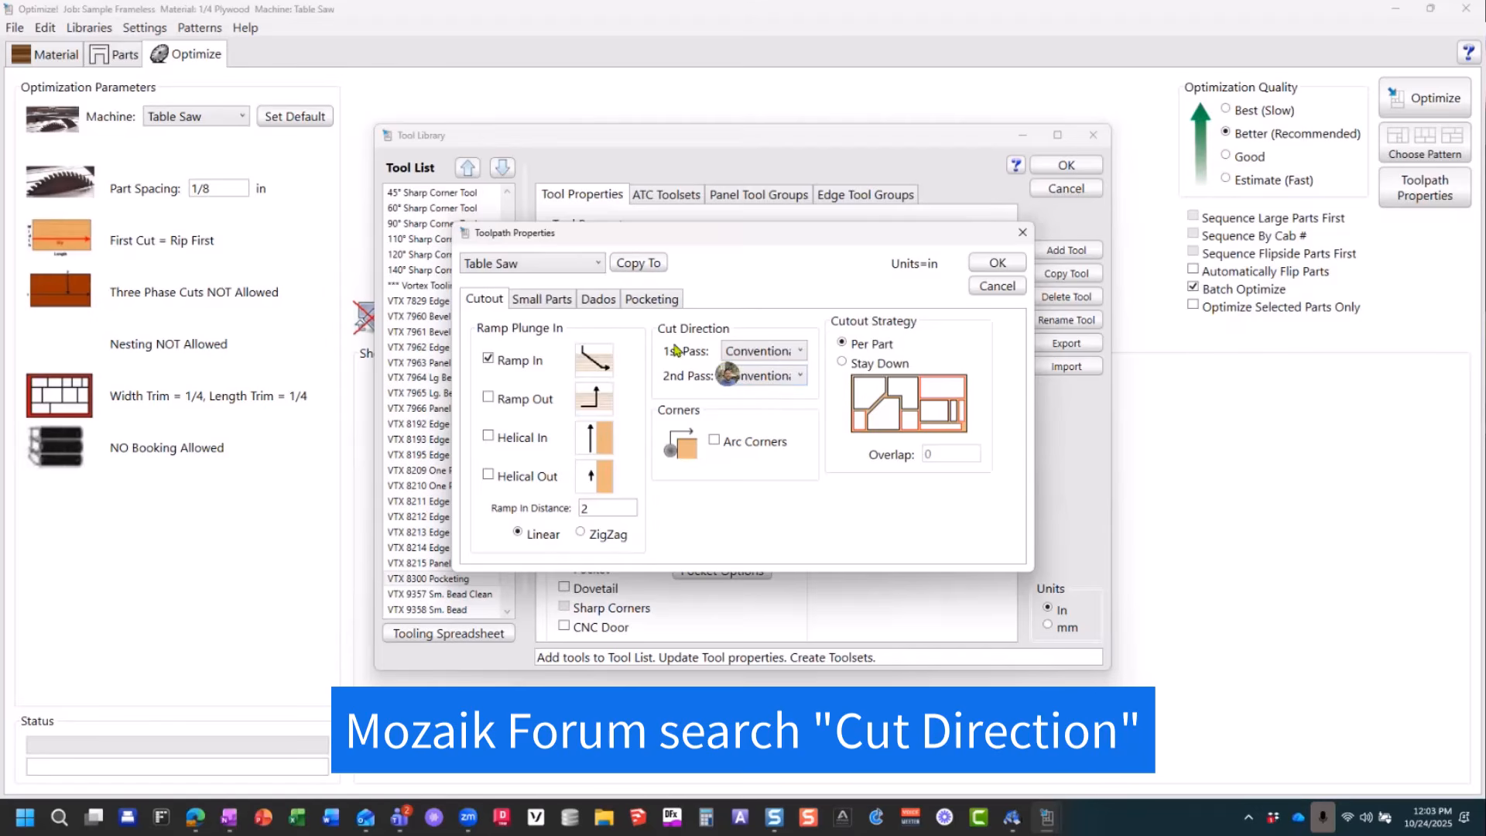
Step: Try Arc Corners and the Stay Down cutout strategy, restoring disabled arc corners and Per Part cutting
left_click(541, 298)
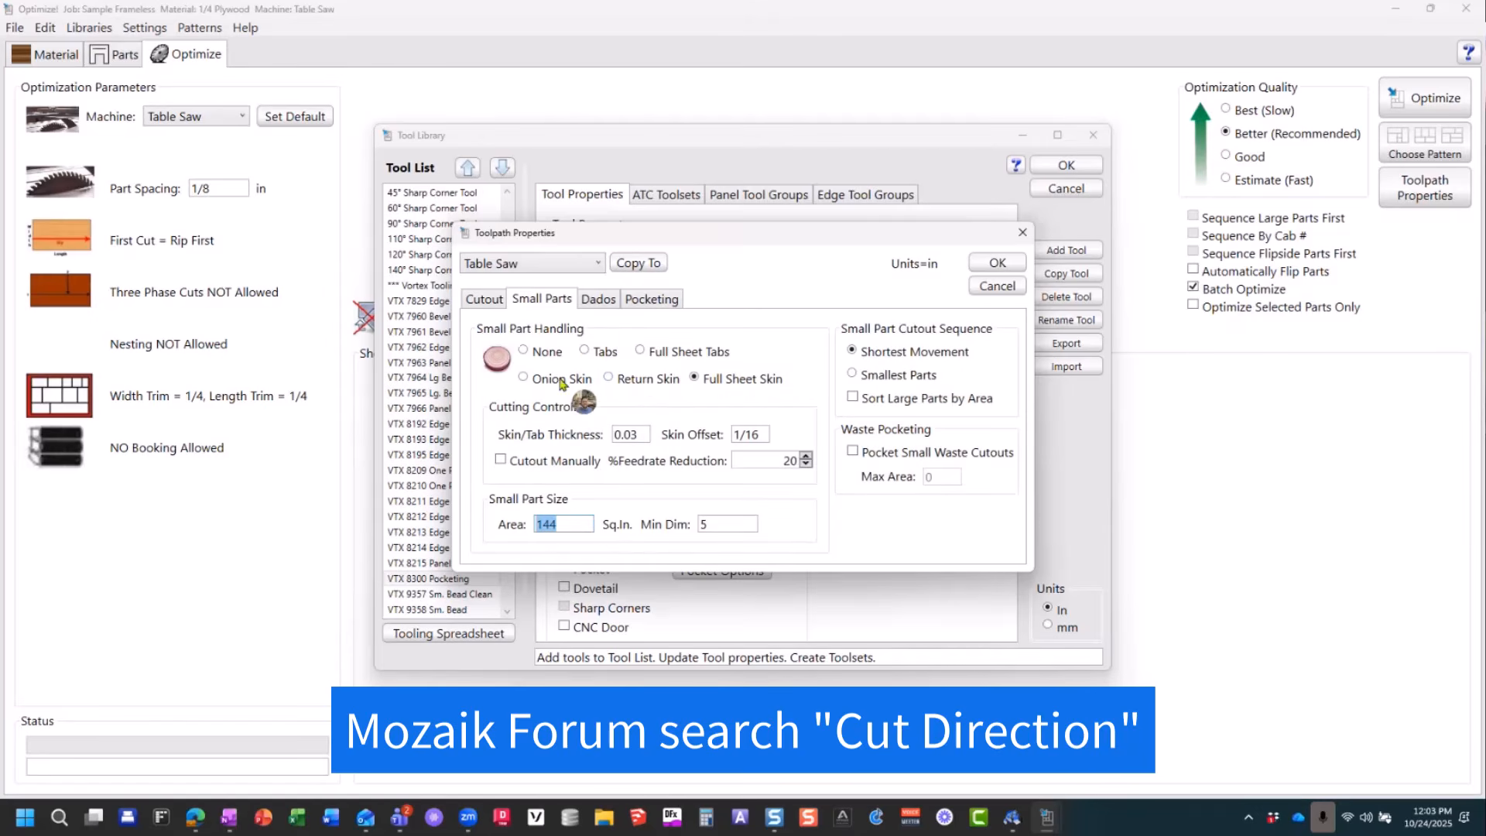
left_click(483, 299)
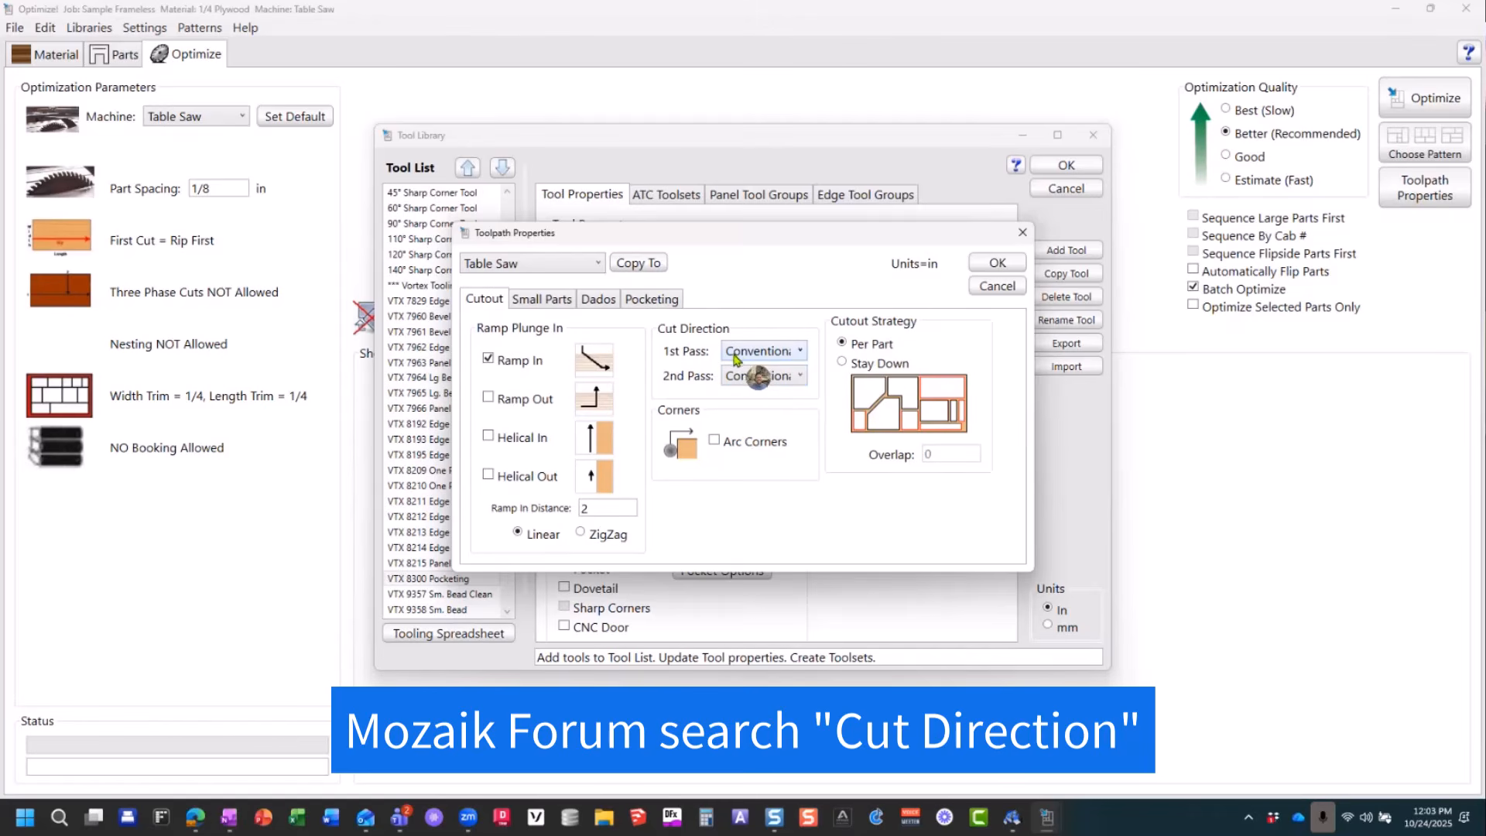
left_click(715, 443)
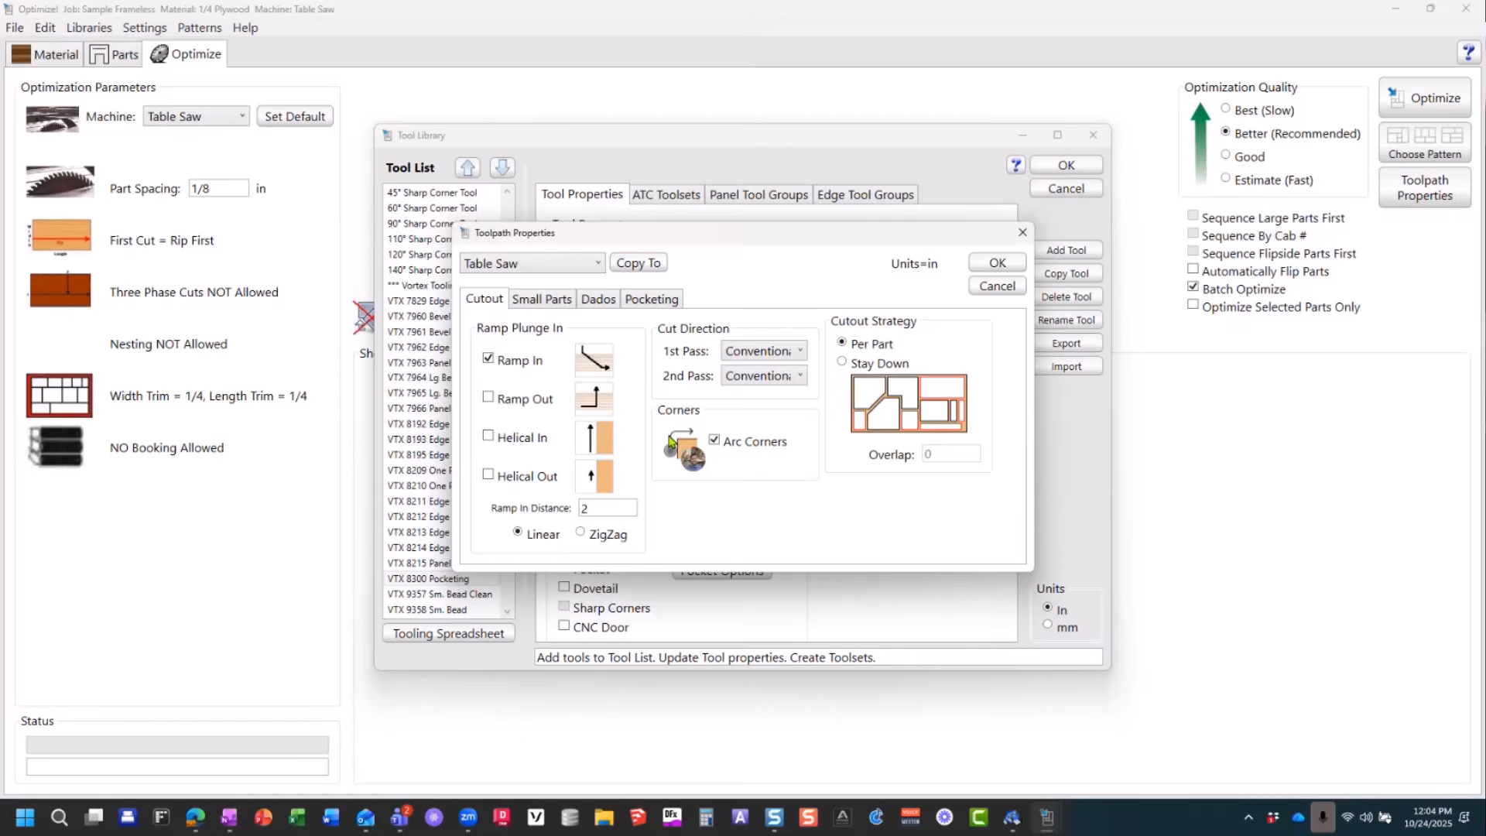
left_click(710, 441)
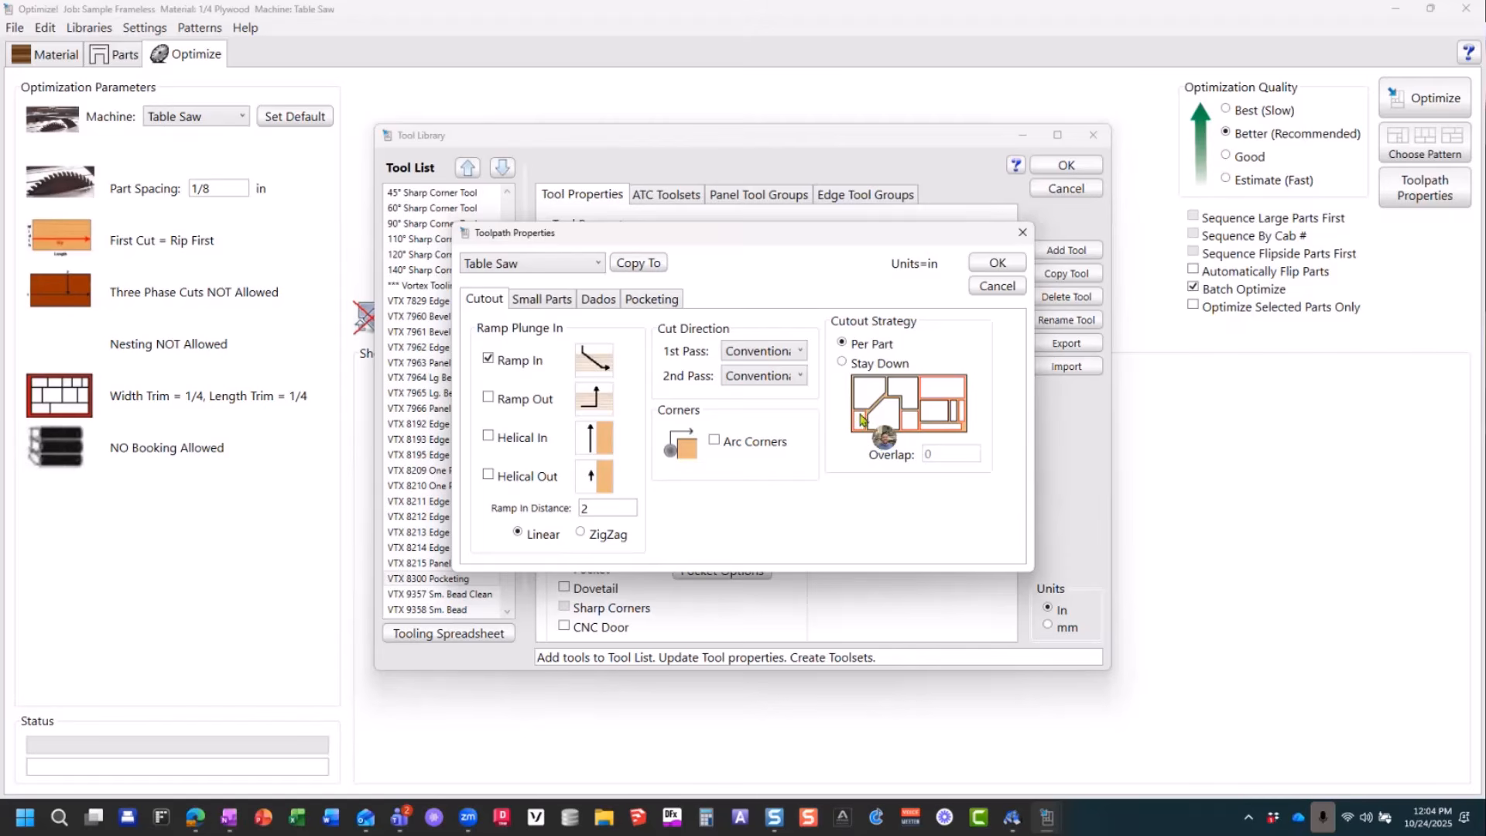
left_click(843, 364)
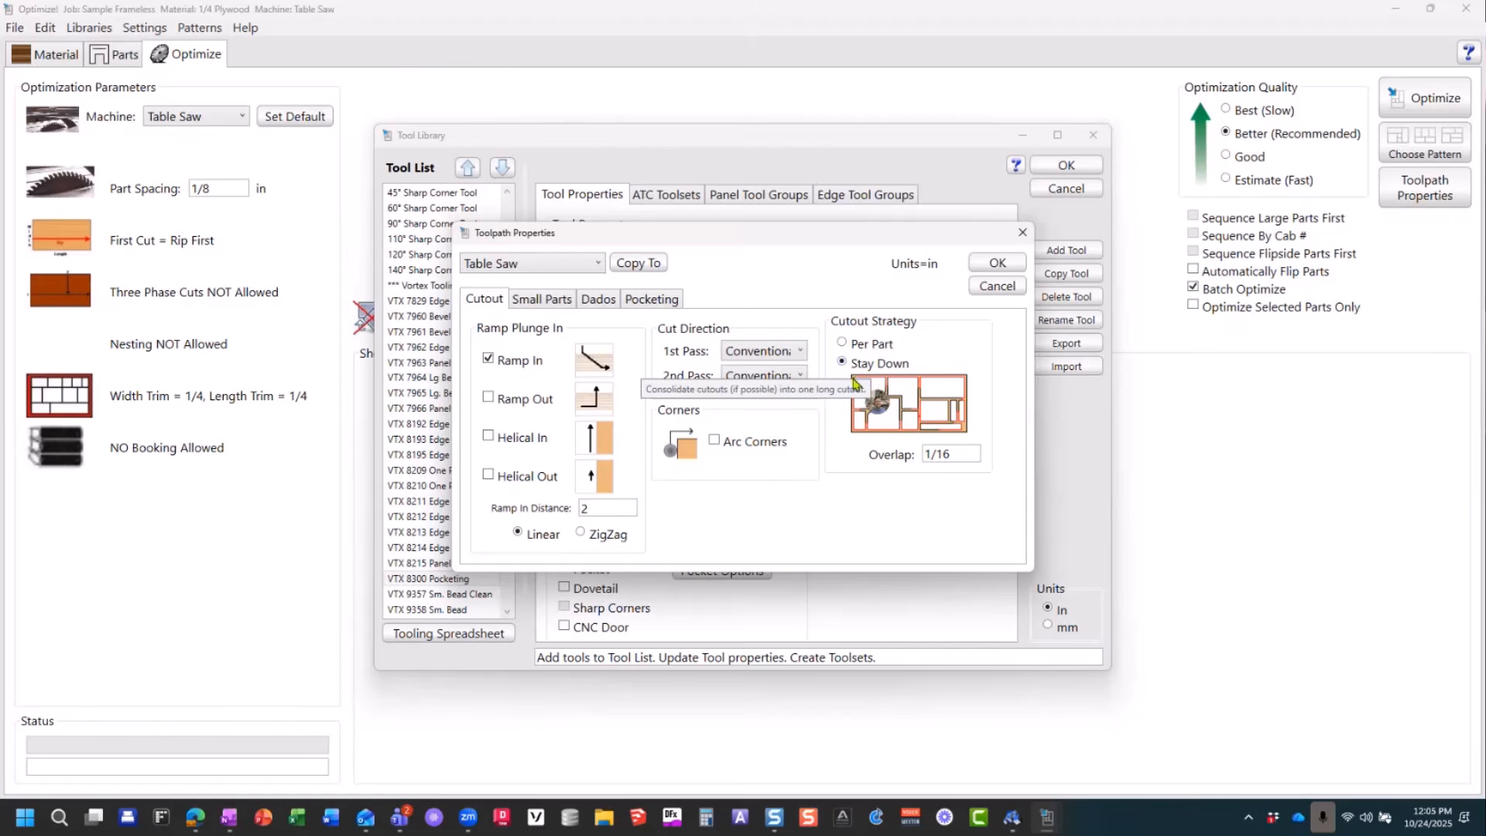
left_click(843, 344)
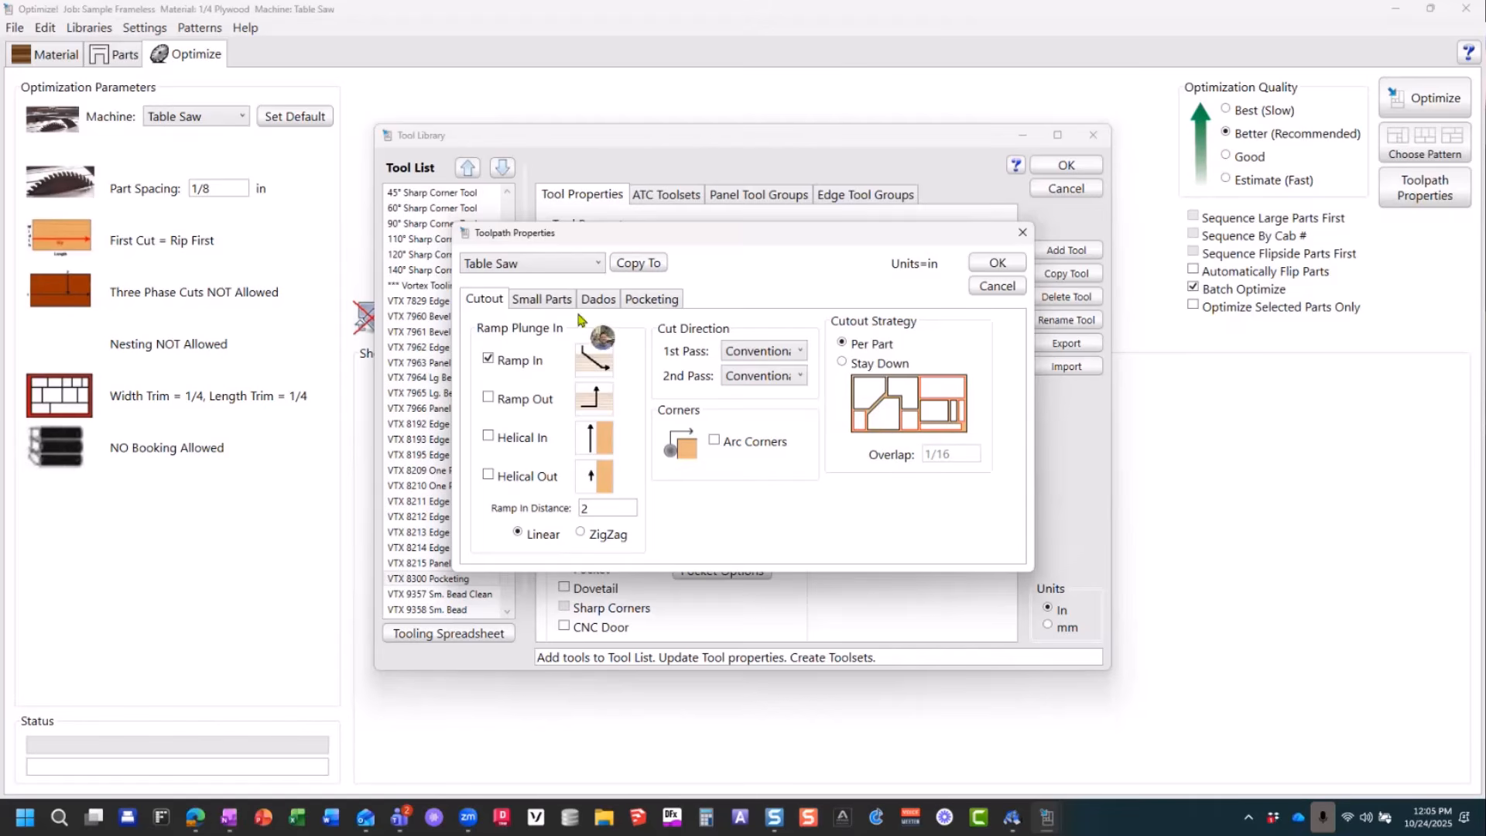
Step: Set the Skin Offset in the small parts cutting controls to .015 in
left_click(541, 303)
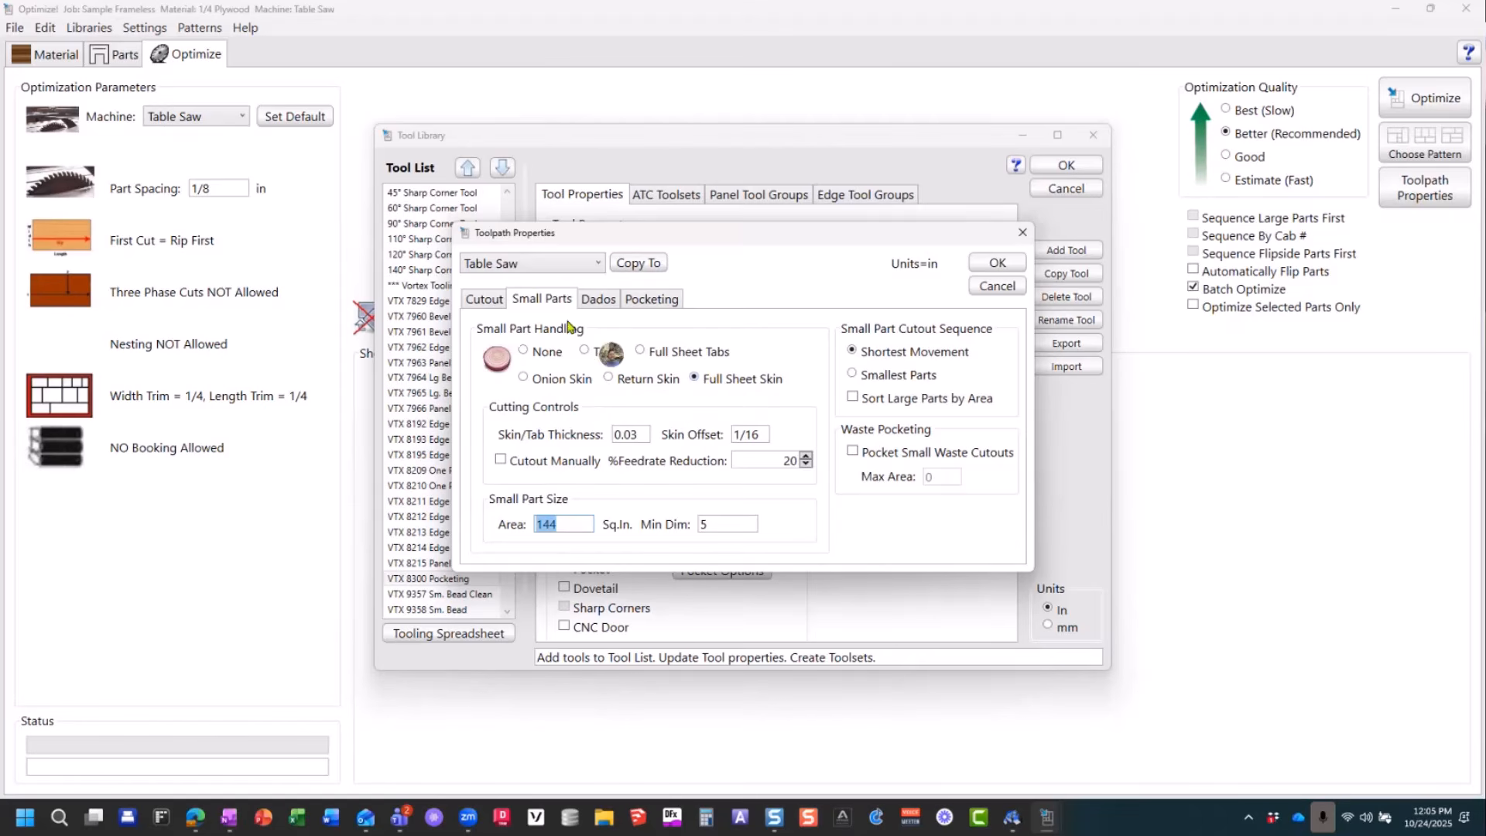
left_click(485, 298)
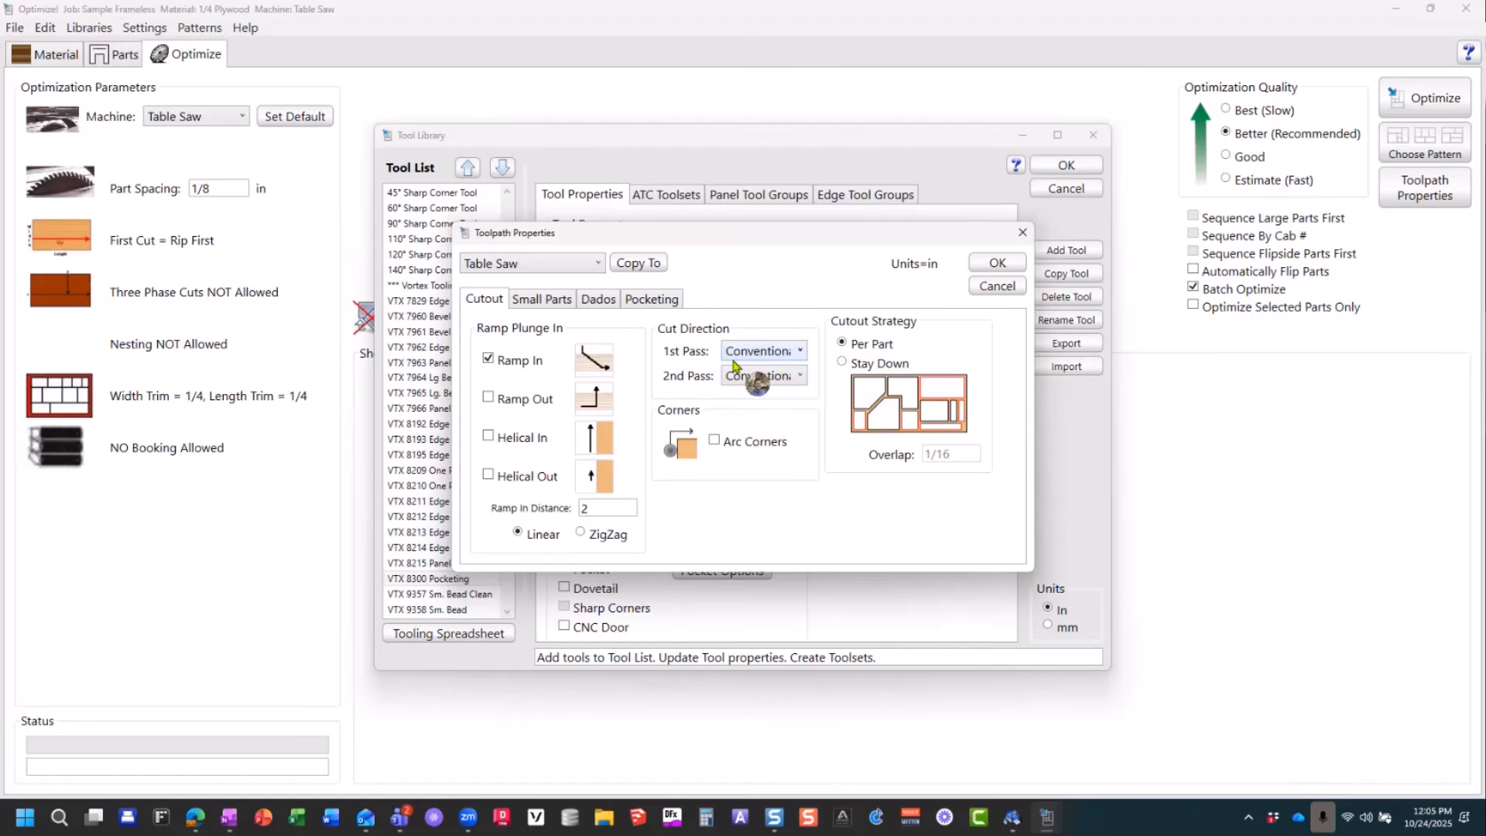
left_click(541, 299)
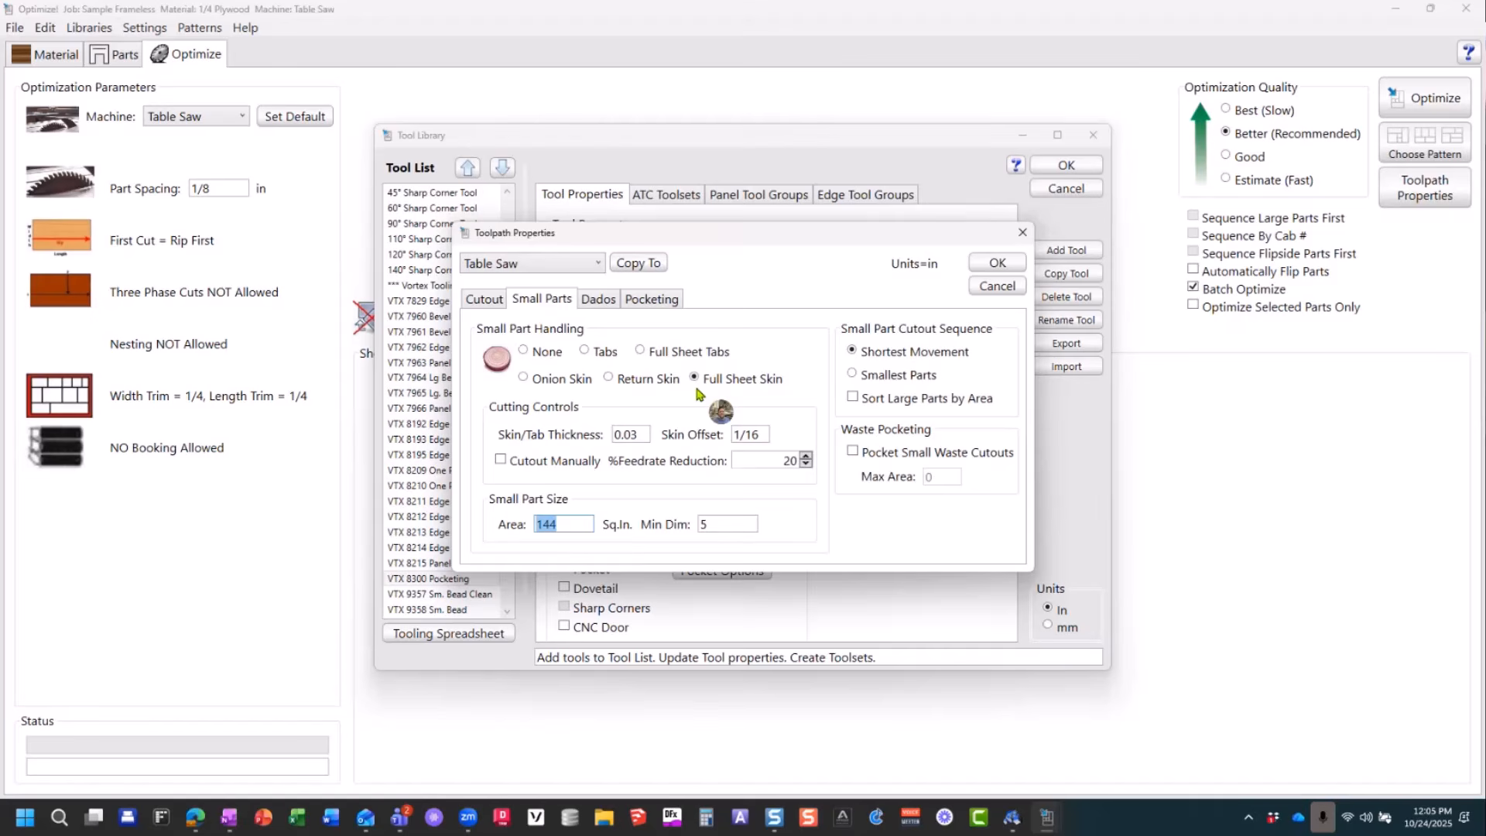
left_click(628, 434)
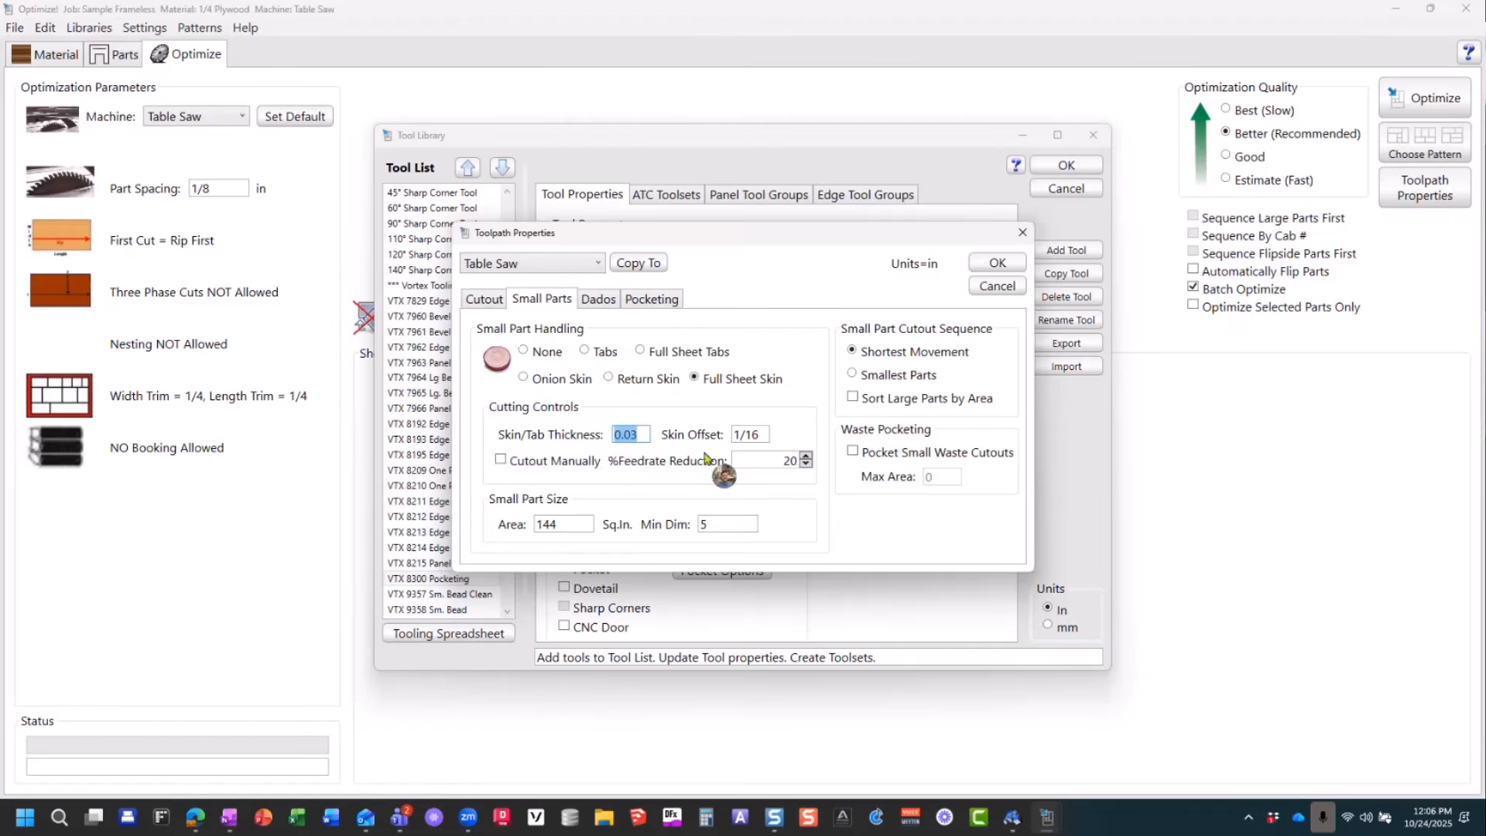
left_click_drag(766, 435, 725, 446)
type(".015")
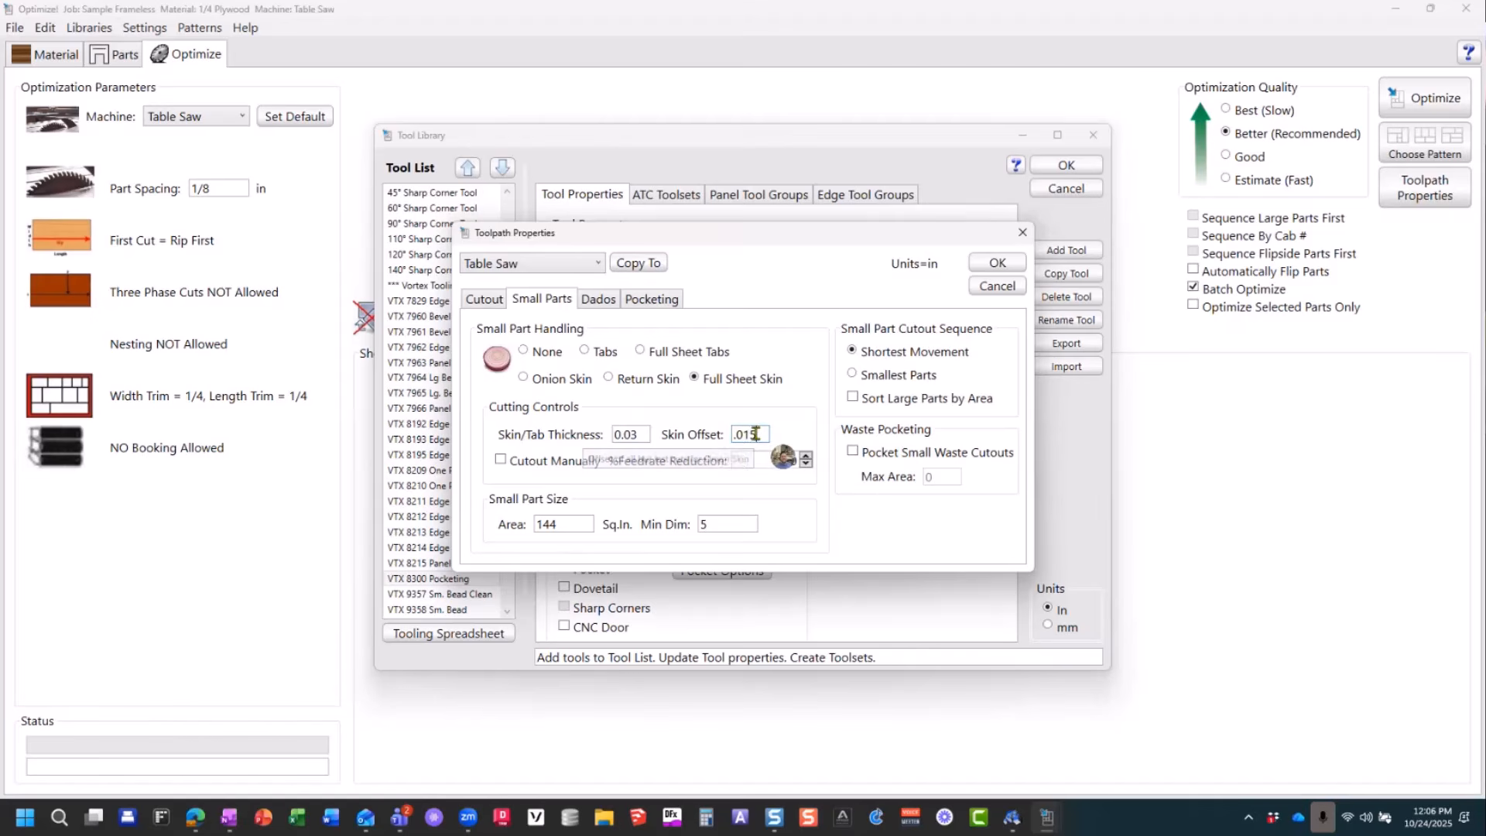
left_click_drag(758, 434, 716, 439)
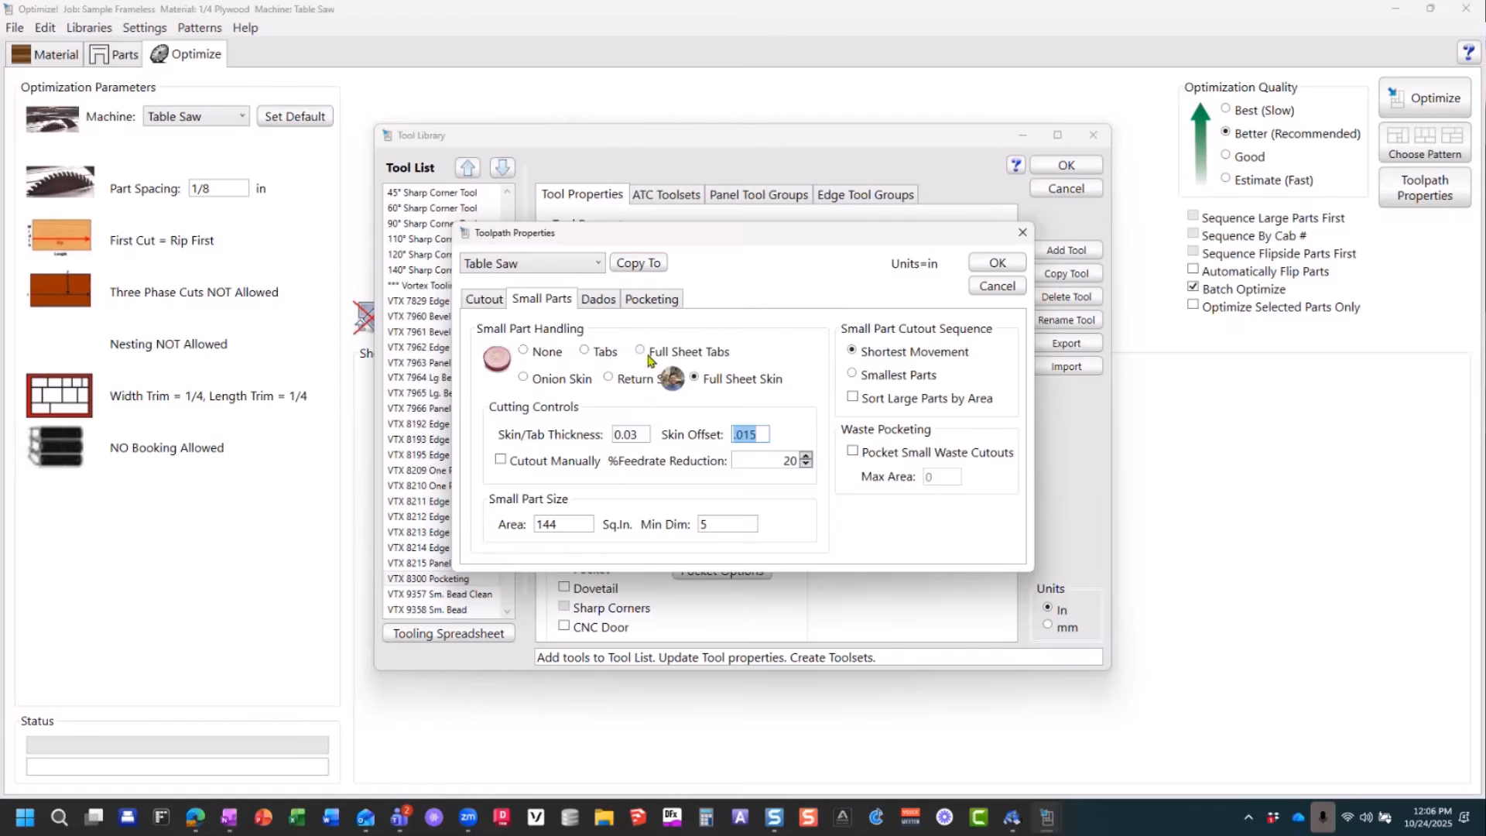
Step: Try Tabs small part handling and examine its Length setting, restoring Full Sheet Skin handling
left_click(598, 353)
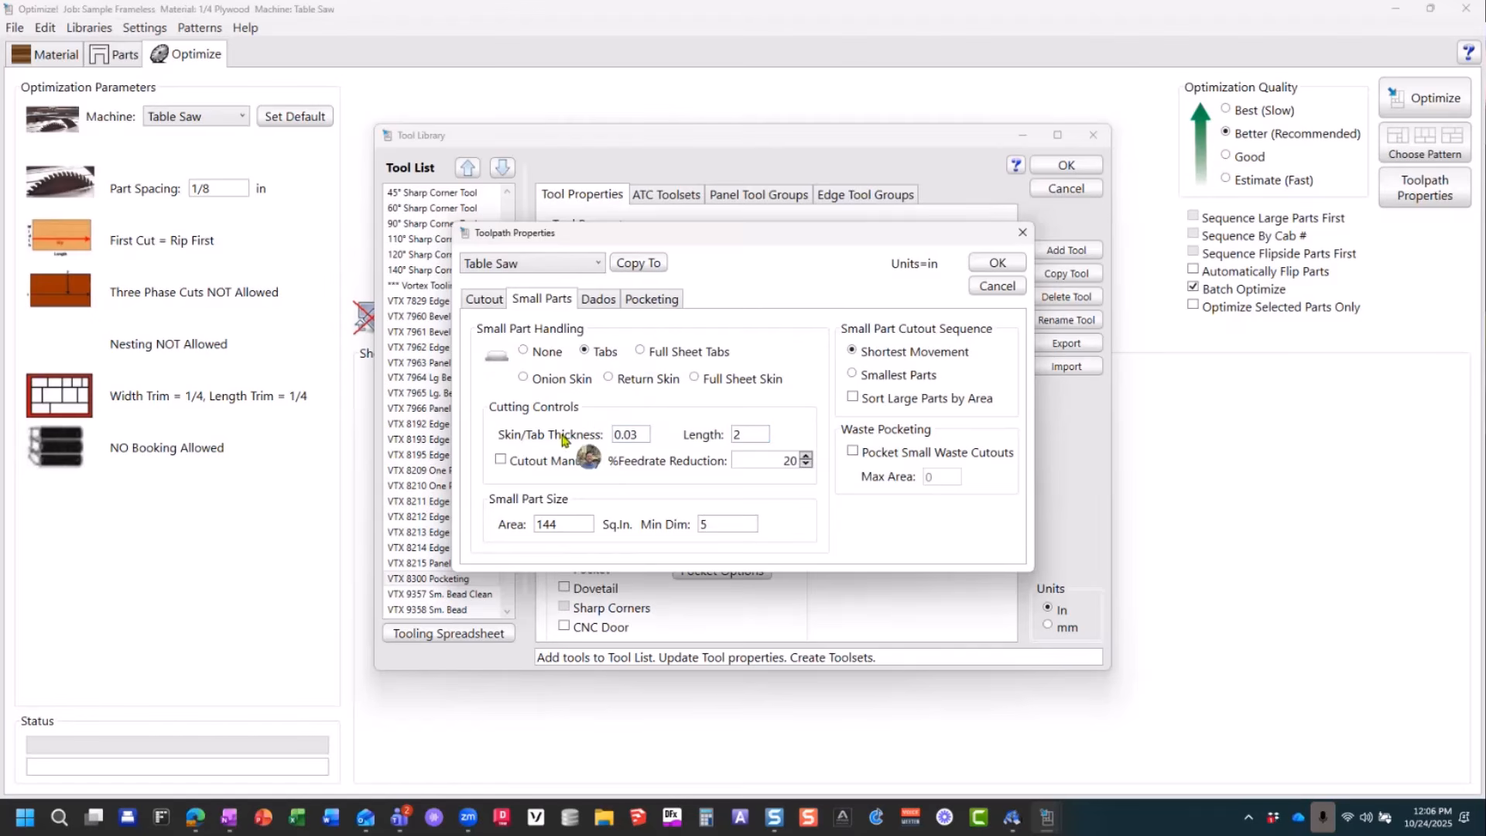
left_click_drag(748, 435, 596, 445)
left_click_drag(754, 436, 713, 438)
left_click(695, 379)
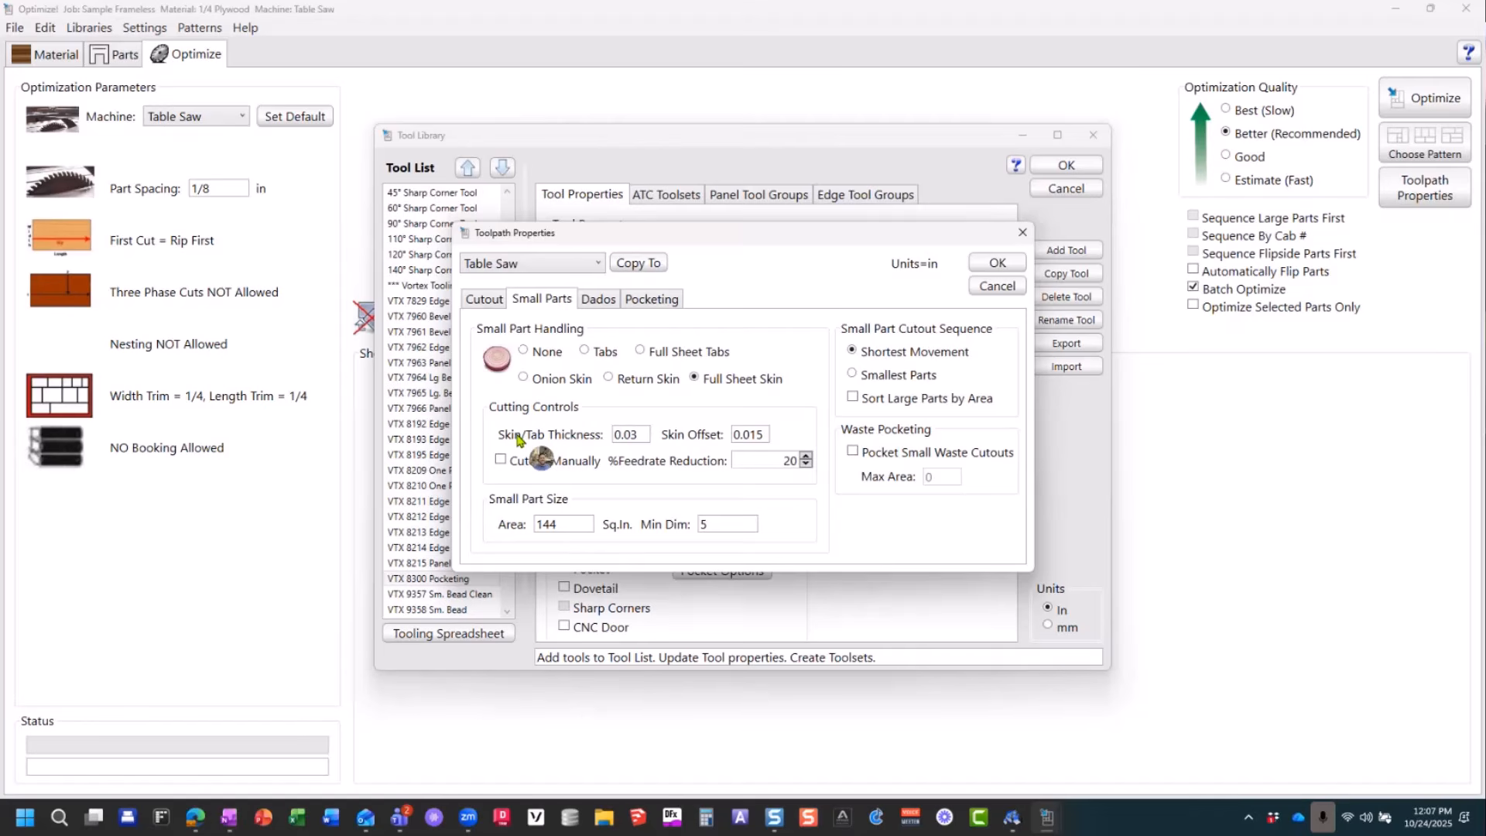
Step: Try the None and Tabs small part handling options and examine the Skin/Tab Thickness setting for Tabs
left_click(530, 356)
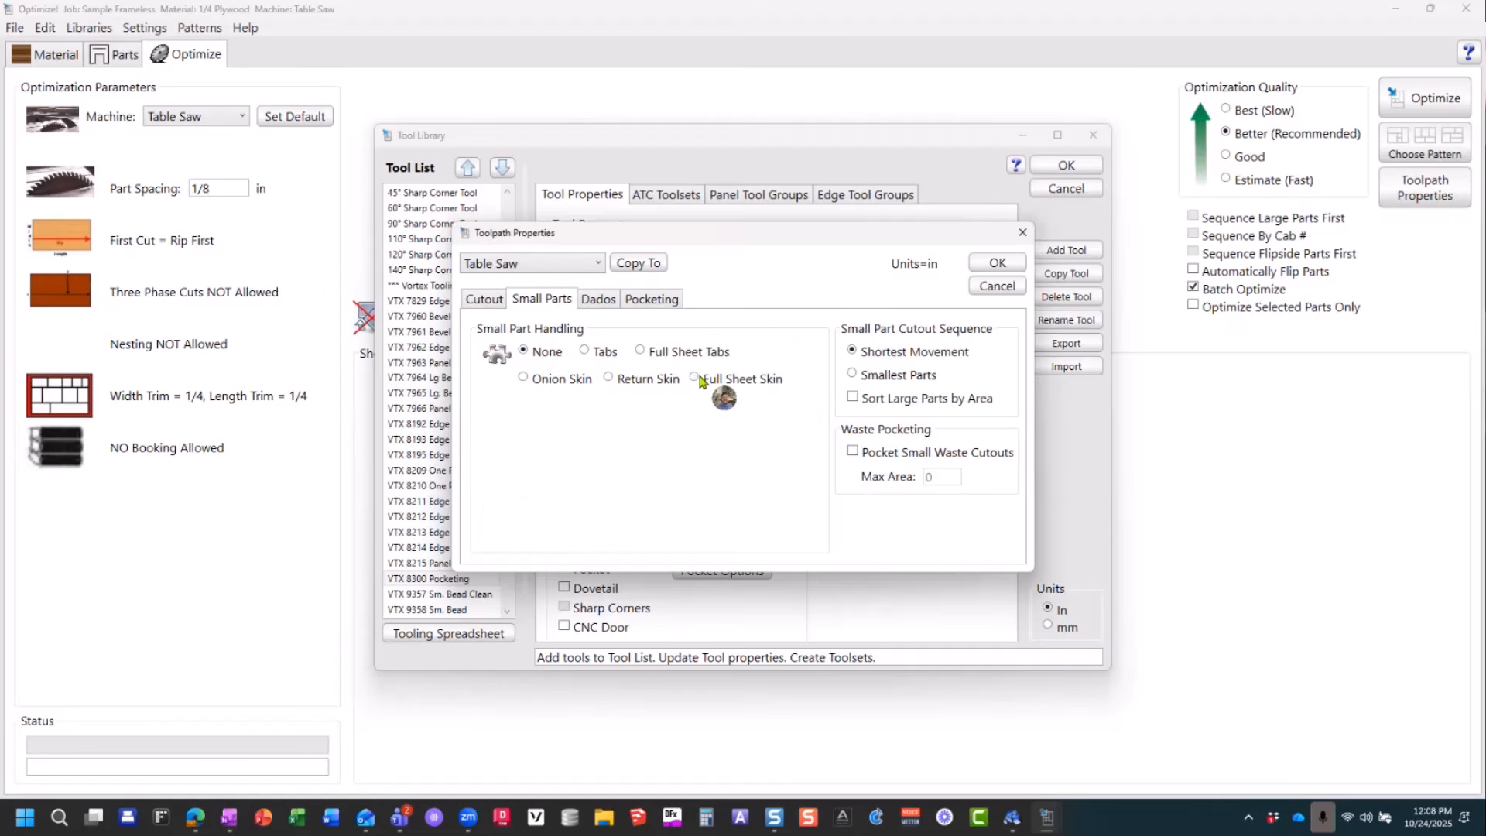
left_click(607, 353)
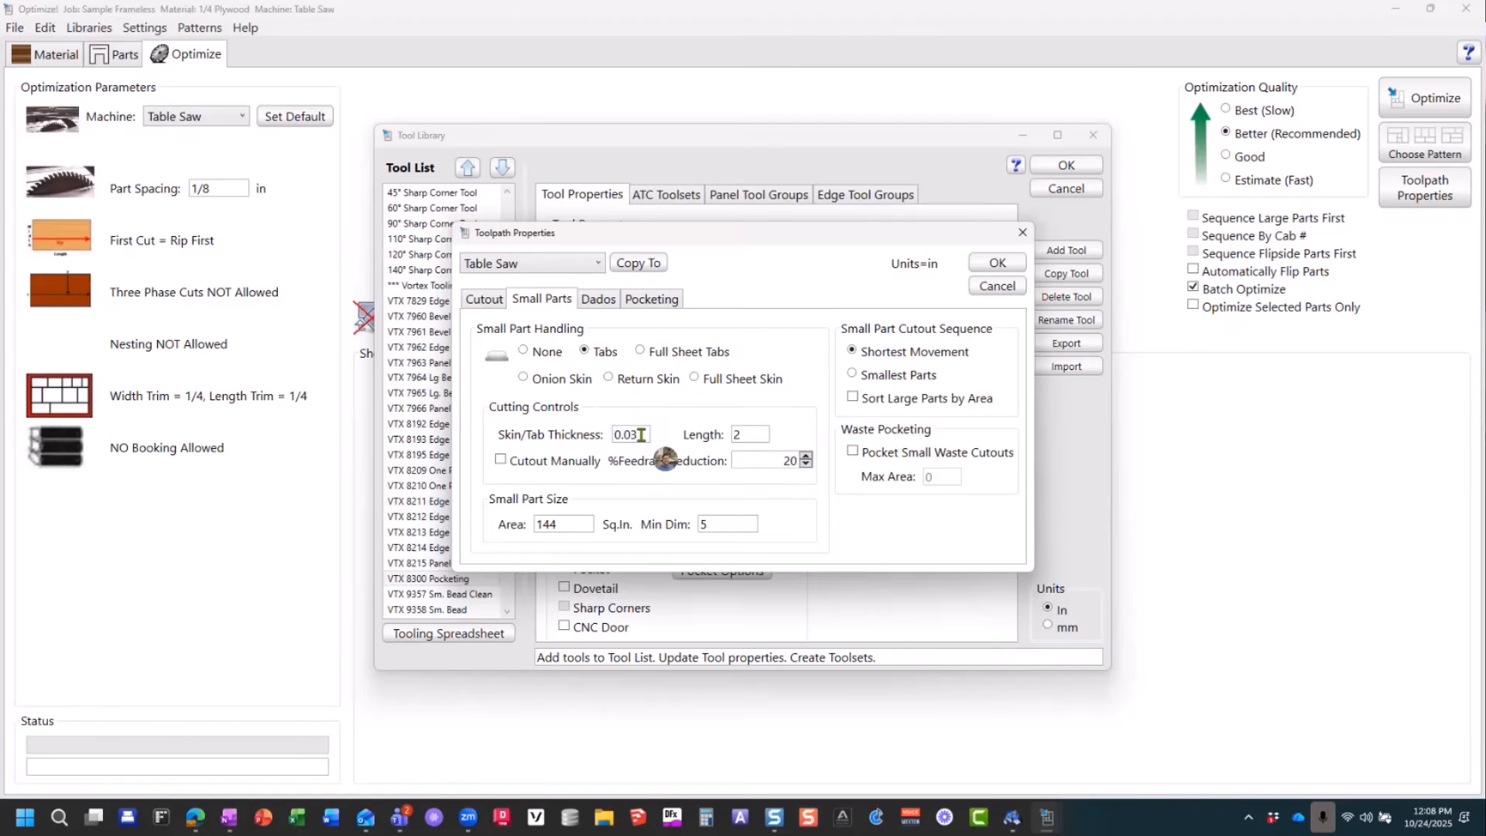
left_click_drag(640, 435, 608, 448)
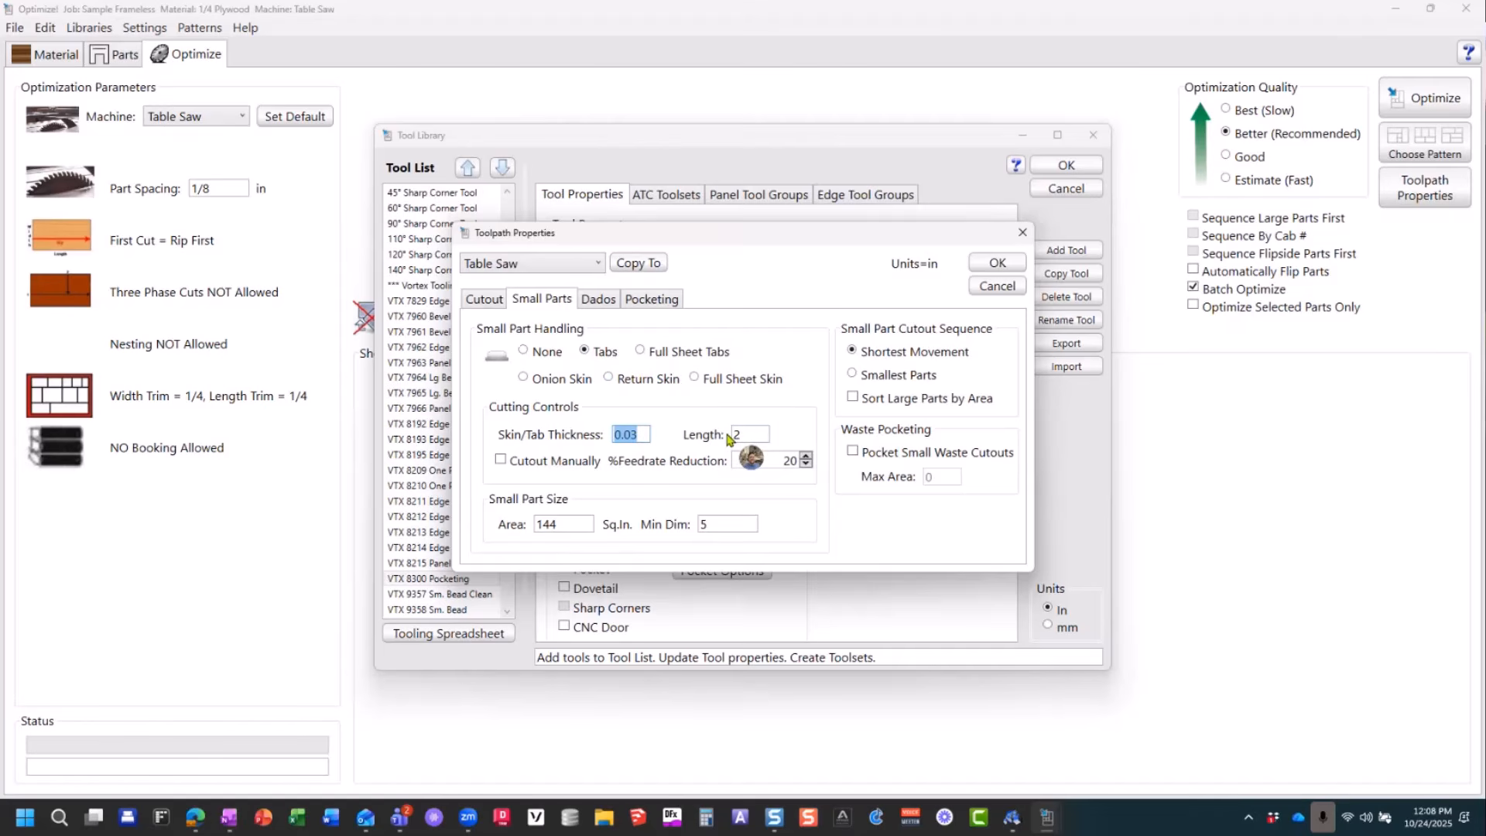
Step: Try Cutout Manually for tabbed small parts, disable it again, and examine the small part Area and Min Dim limits
left_click(500, 459)
left_click(501, 459)
double_click(560, 528)
double_click(724, 526)
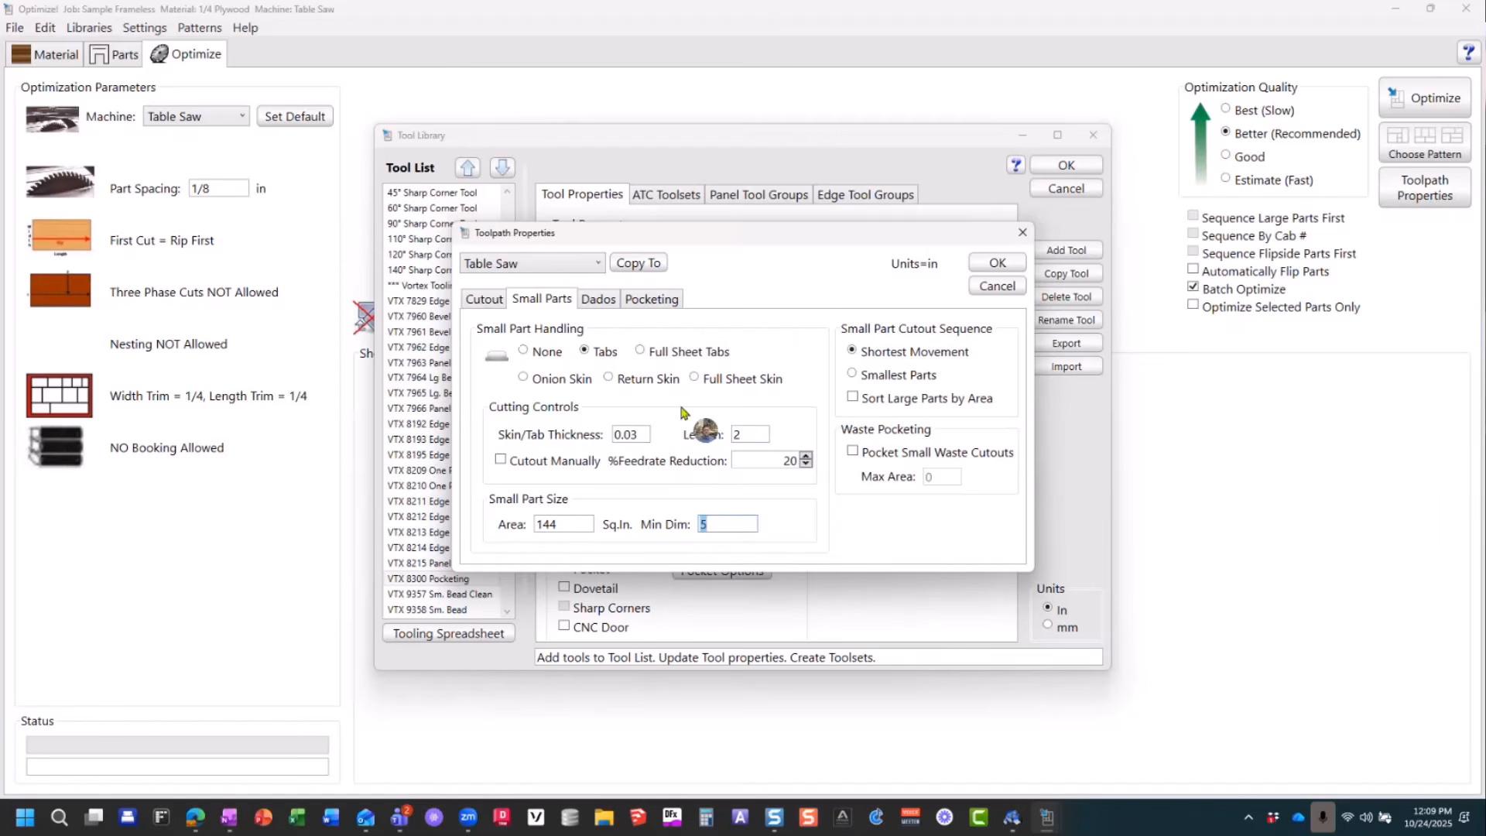
Step: Set small part handling to Full Sheet Tabs and check the cutout toolpath settings
left_click(639, 350)
left_click(484, 299)
left_click(559, 300)
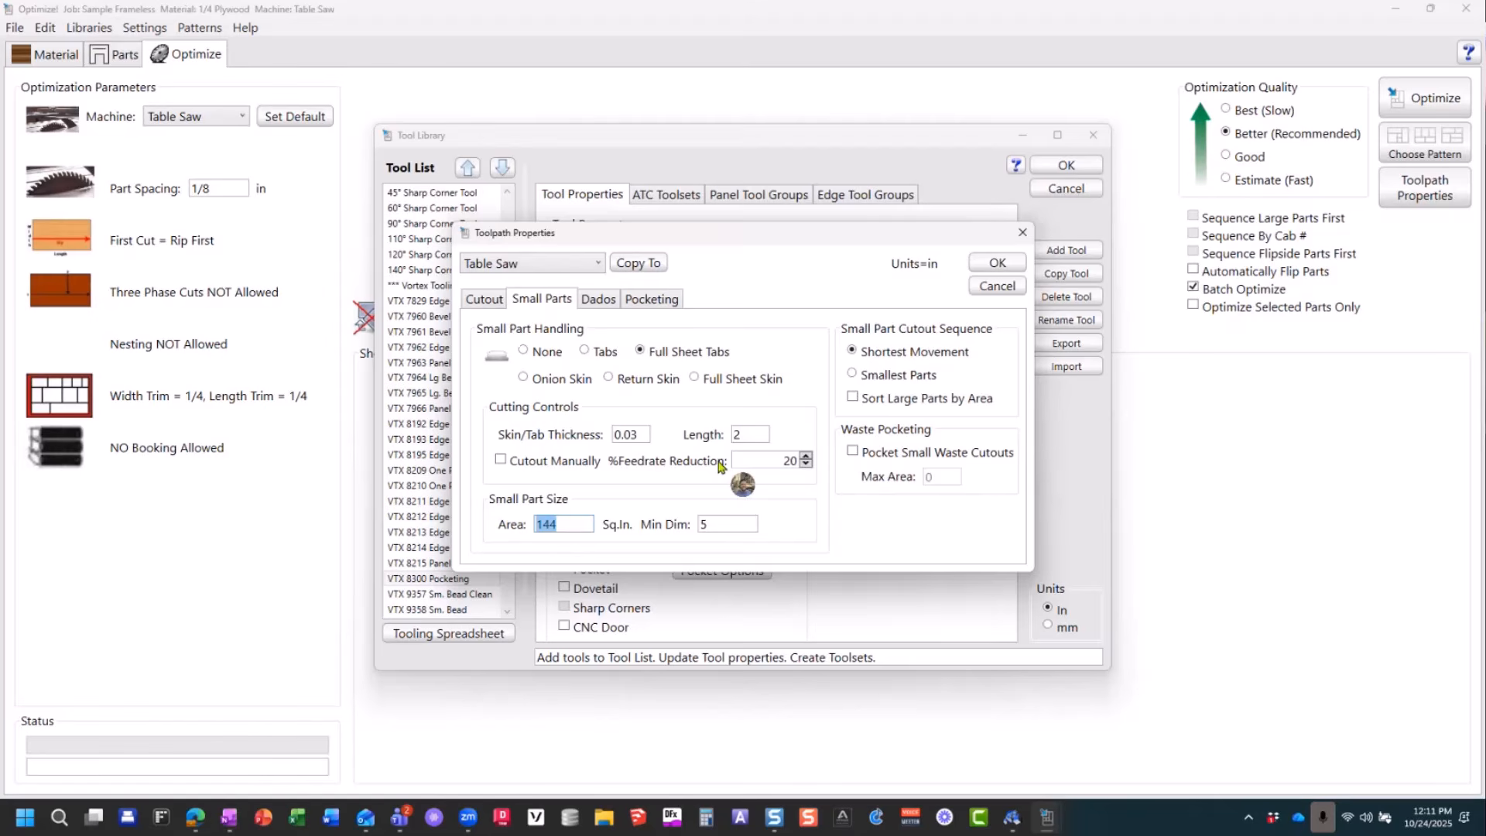
Step: Review the dado corner and pocket strategy options, leave Radius Corners disabled after trying it, and accept the toolpath properties
left_click(600, 302)
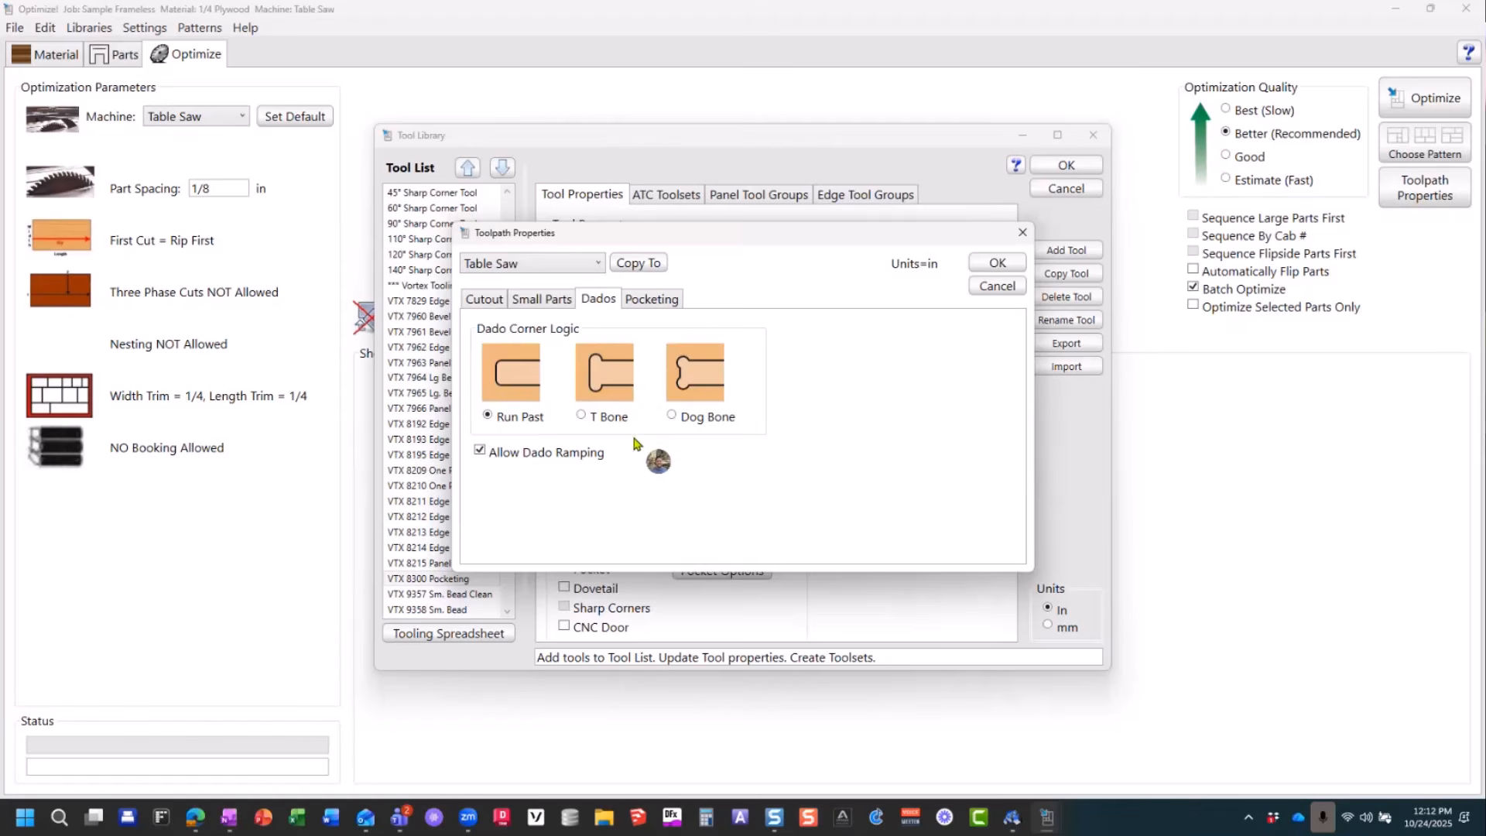
left_click(652, 299)
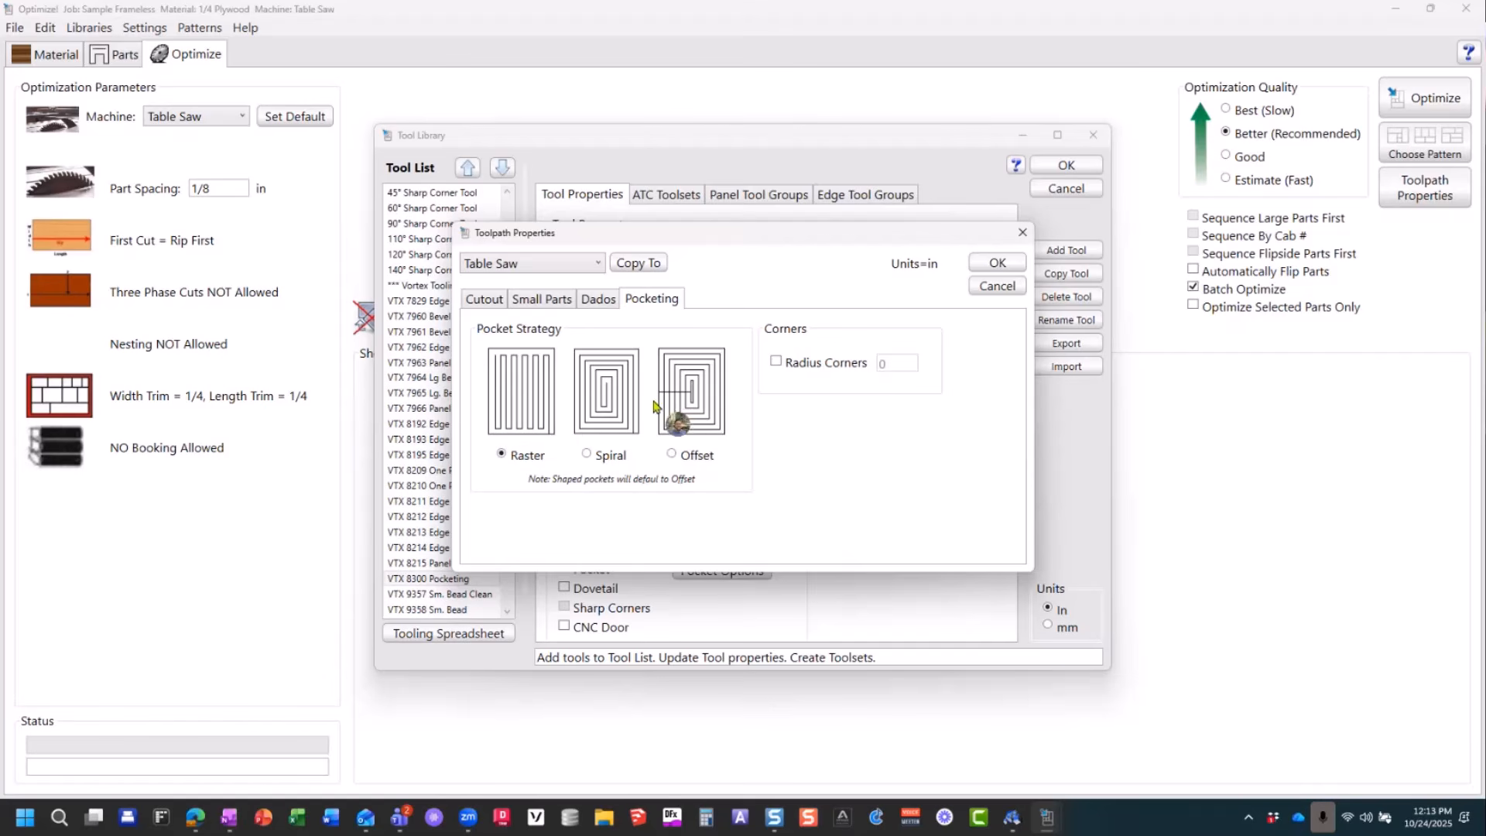
left_click(776, 362)
left_click(776, 363)
left_click(998, 265)
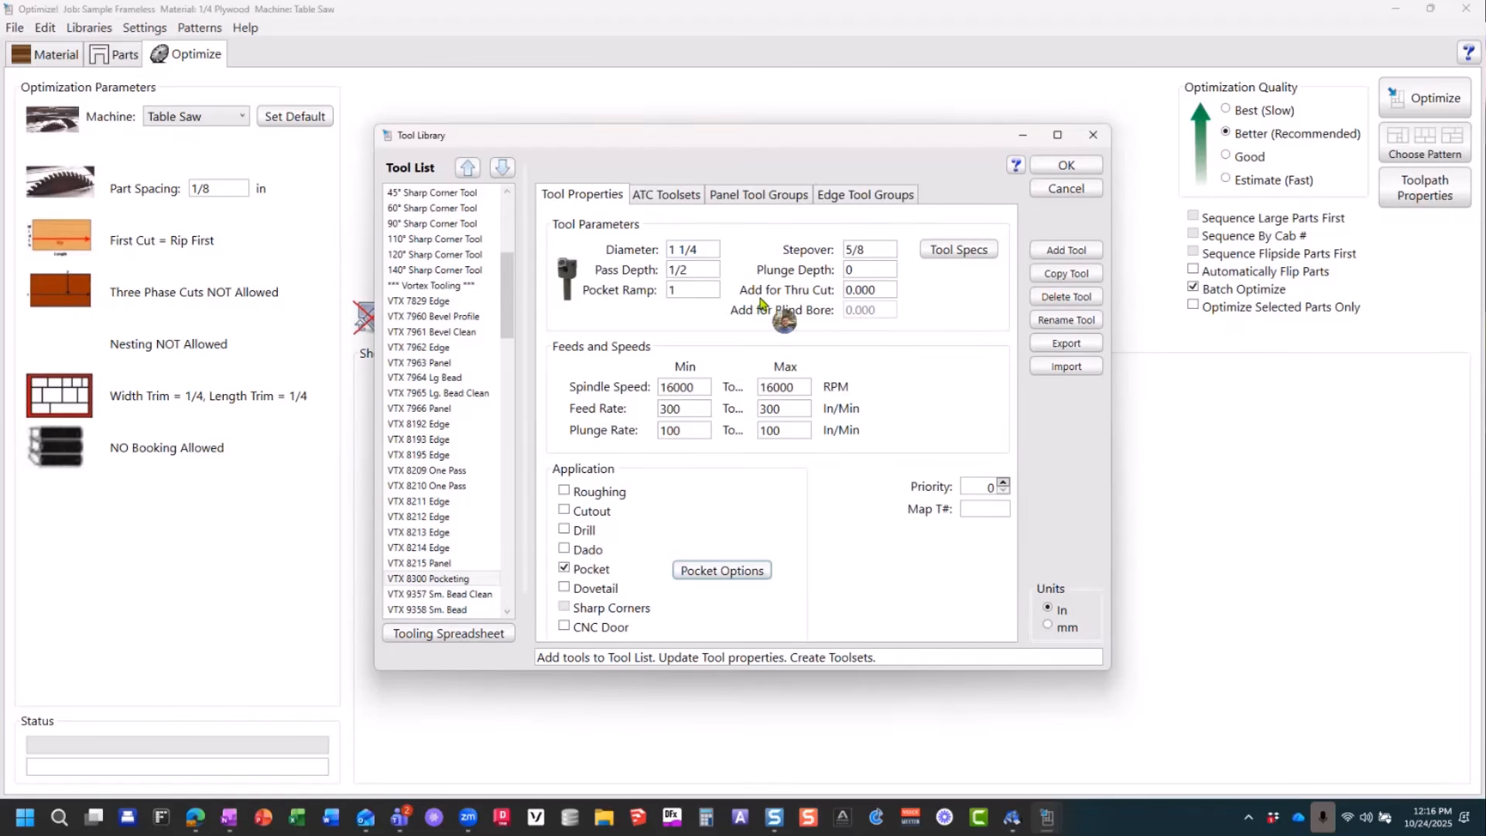
Step: Set the Pass Depth of the 3/8 Compression tool to .875 in
scroll(445, 271, "up", 6)
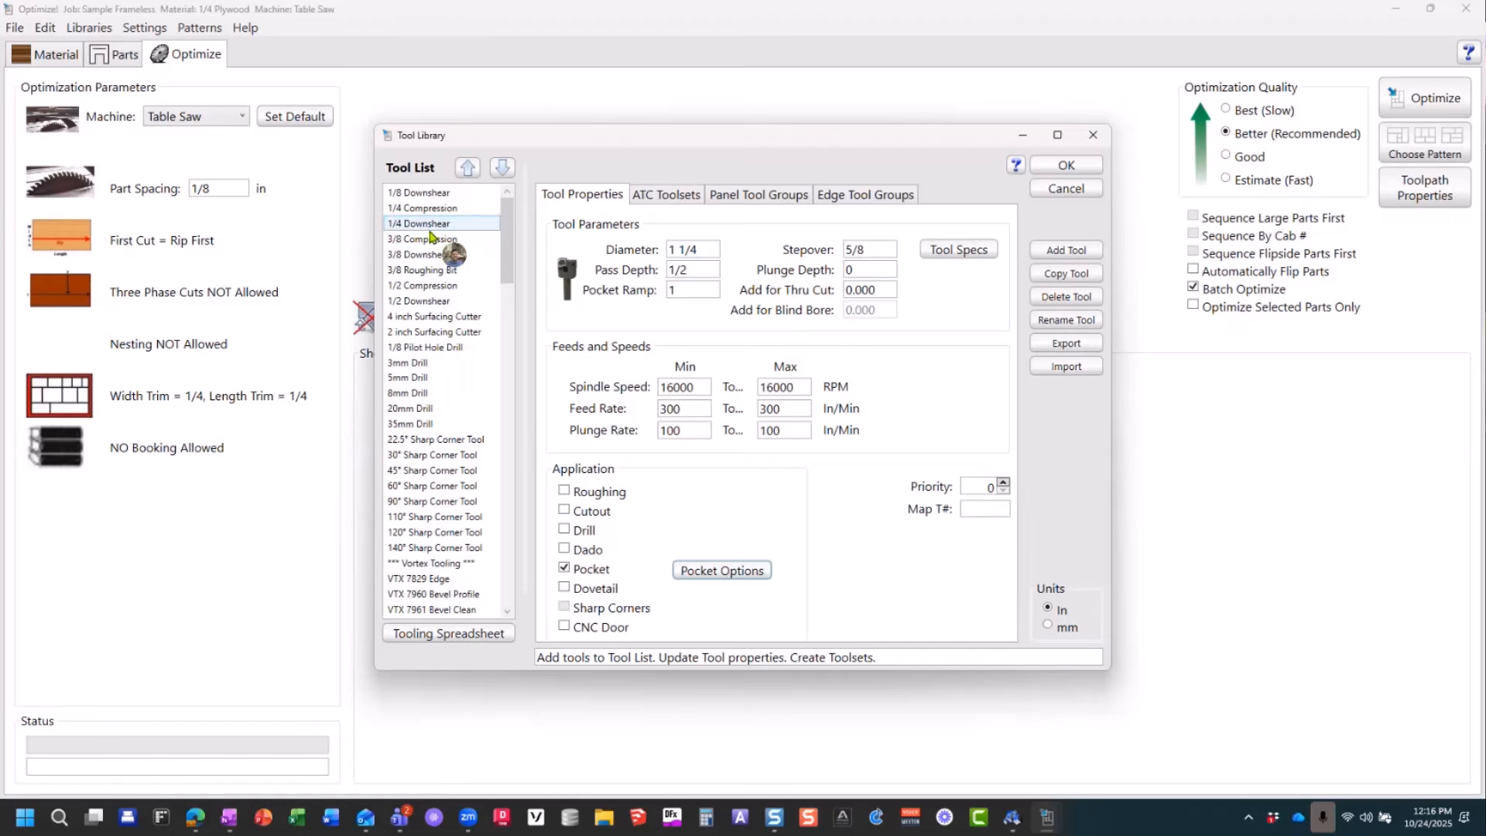
left_click(424, 239)
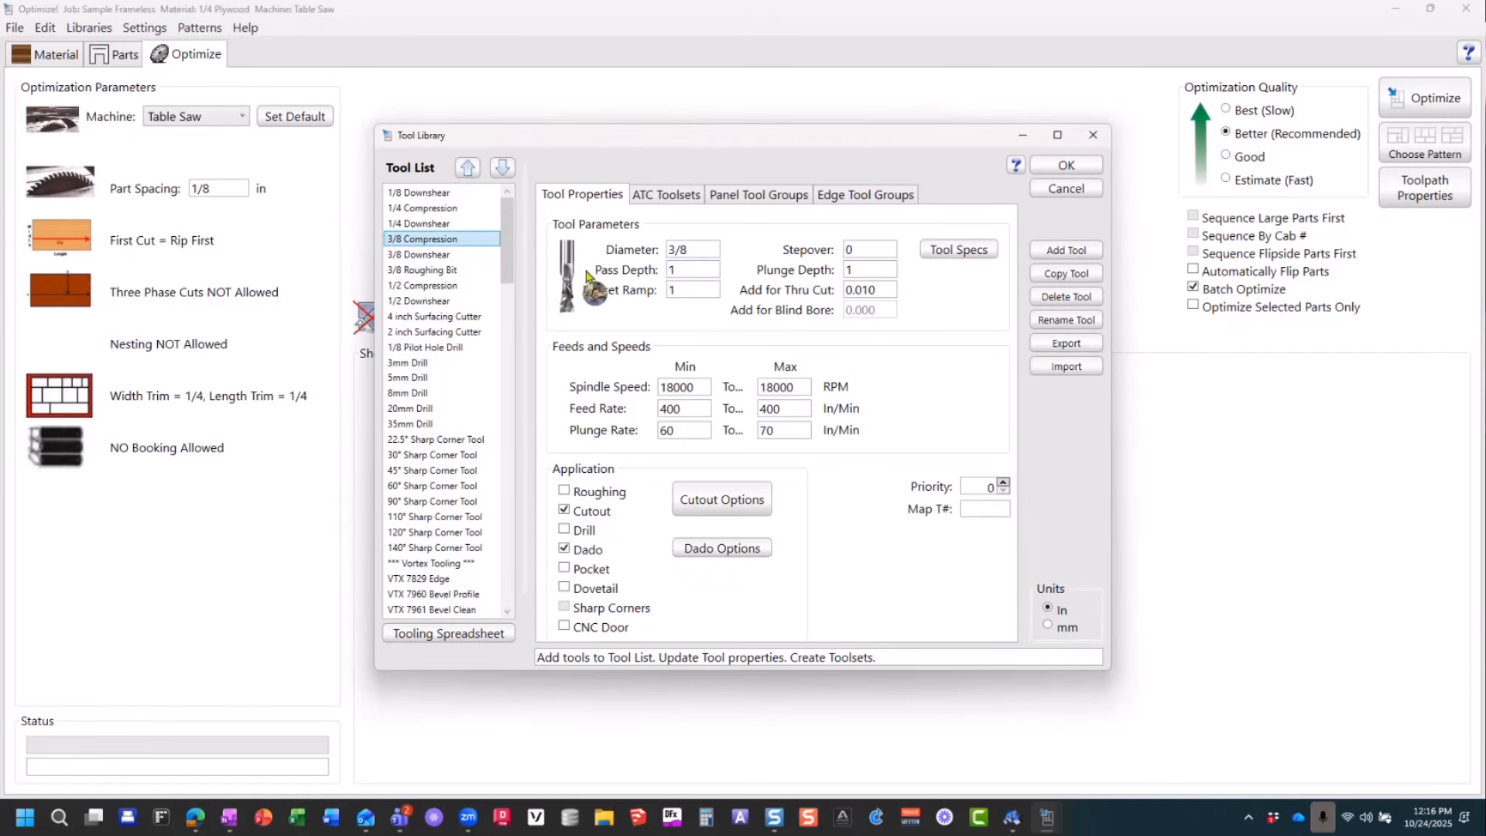
left_click(671, 249)
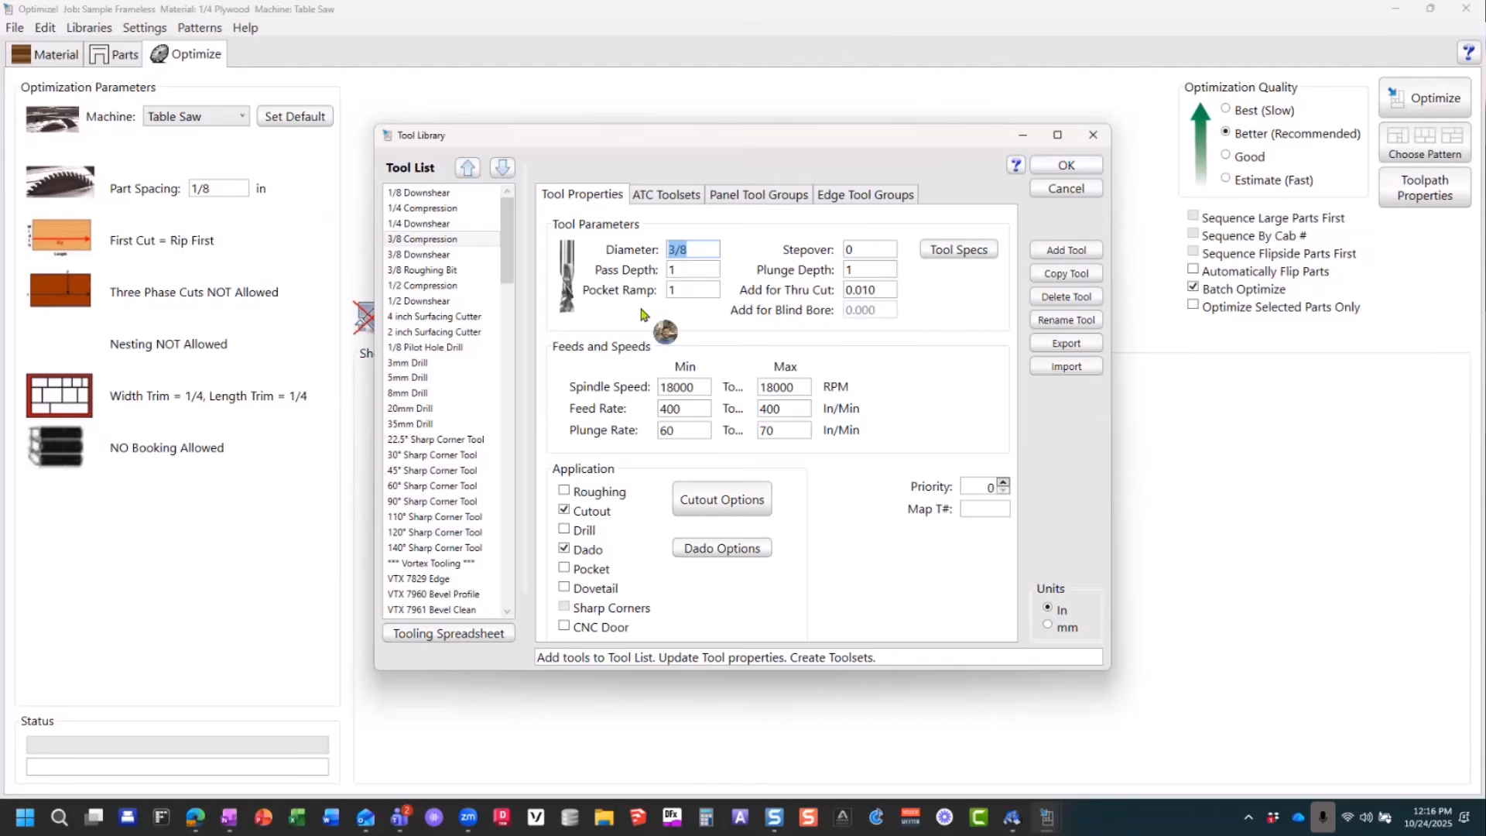
left_click(854, 270)
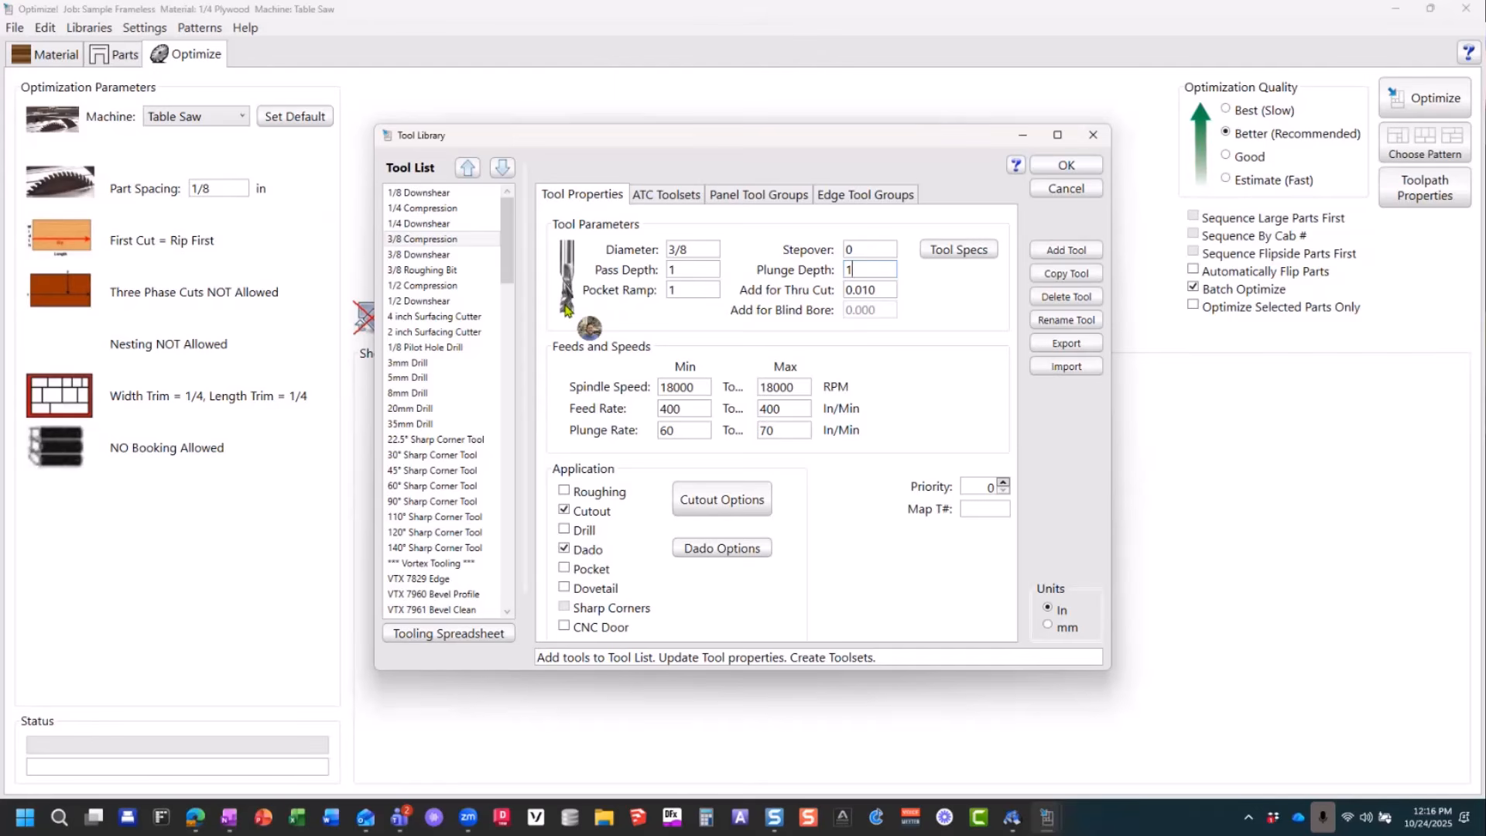
double_click(678, 274)
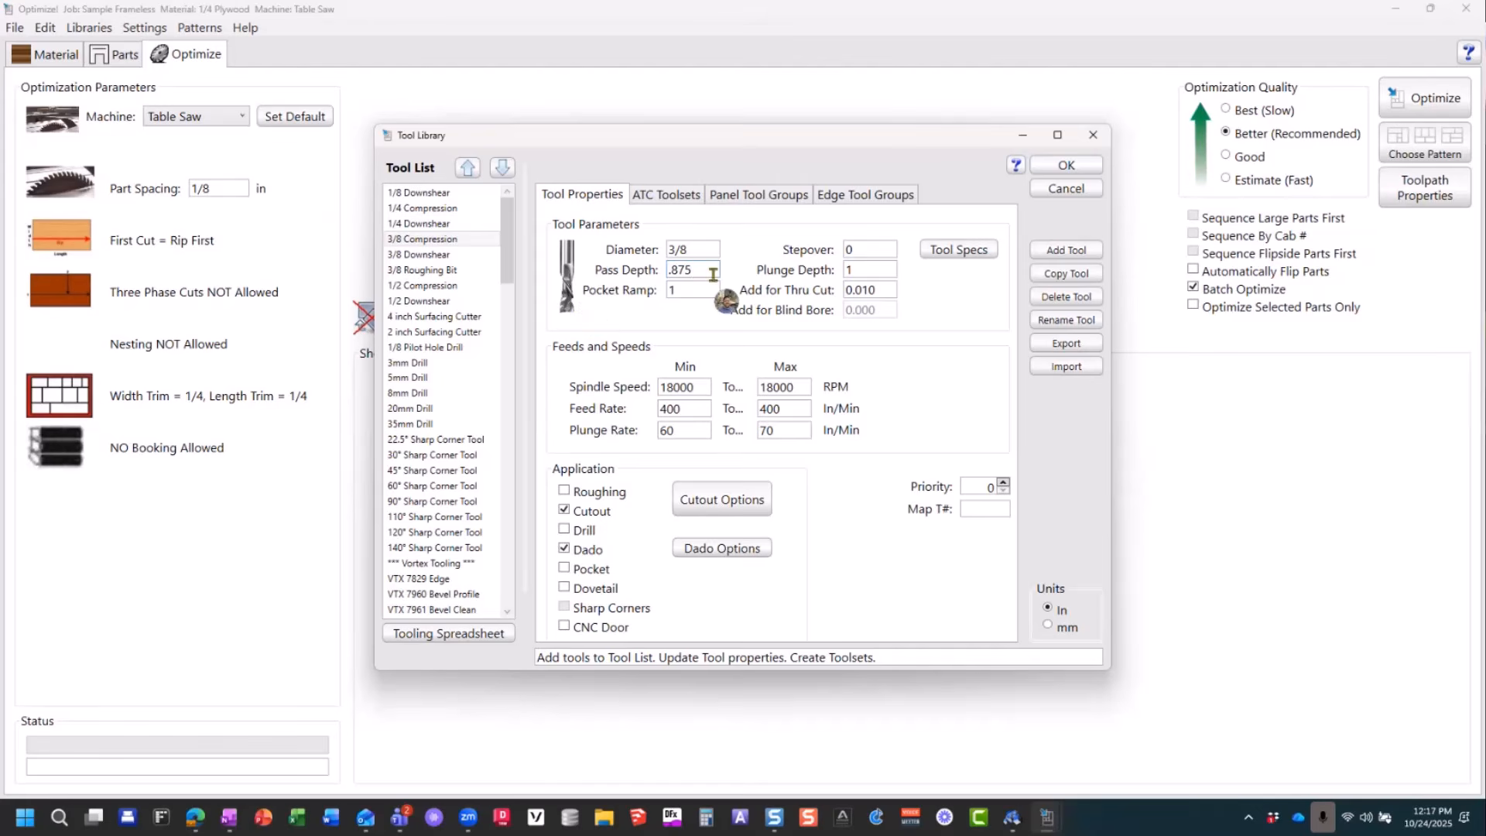
Step: Read the Tool Properties help document from tool image to plunge depth, including the Stepover explanation, and close it
left_click(851, 250)
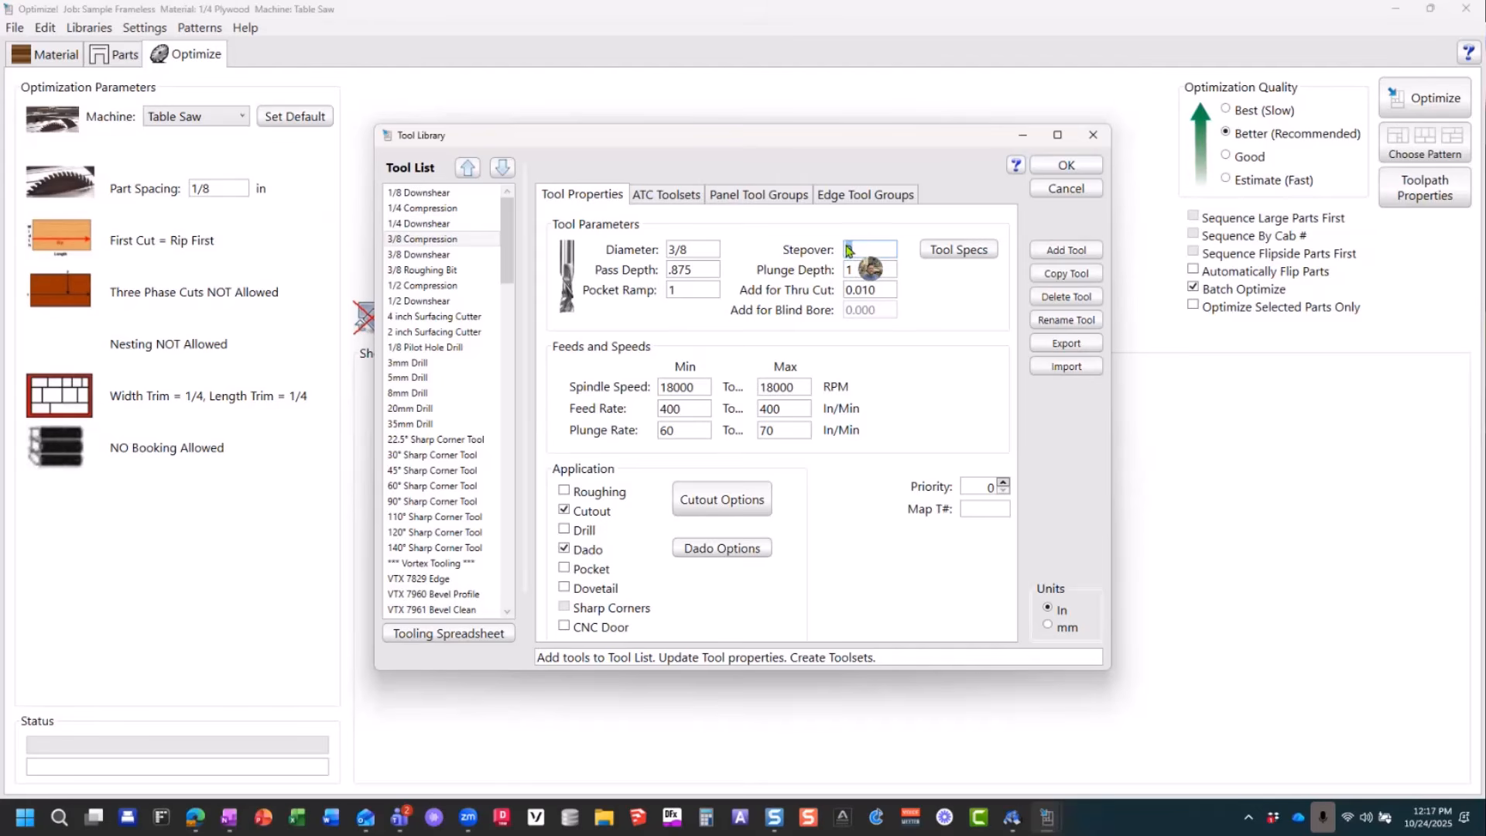
left_click(1017, 166)
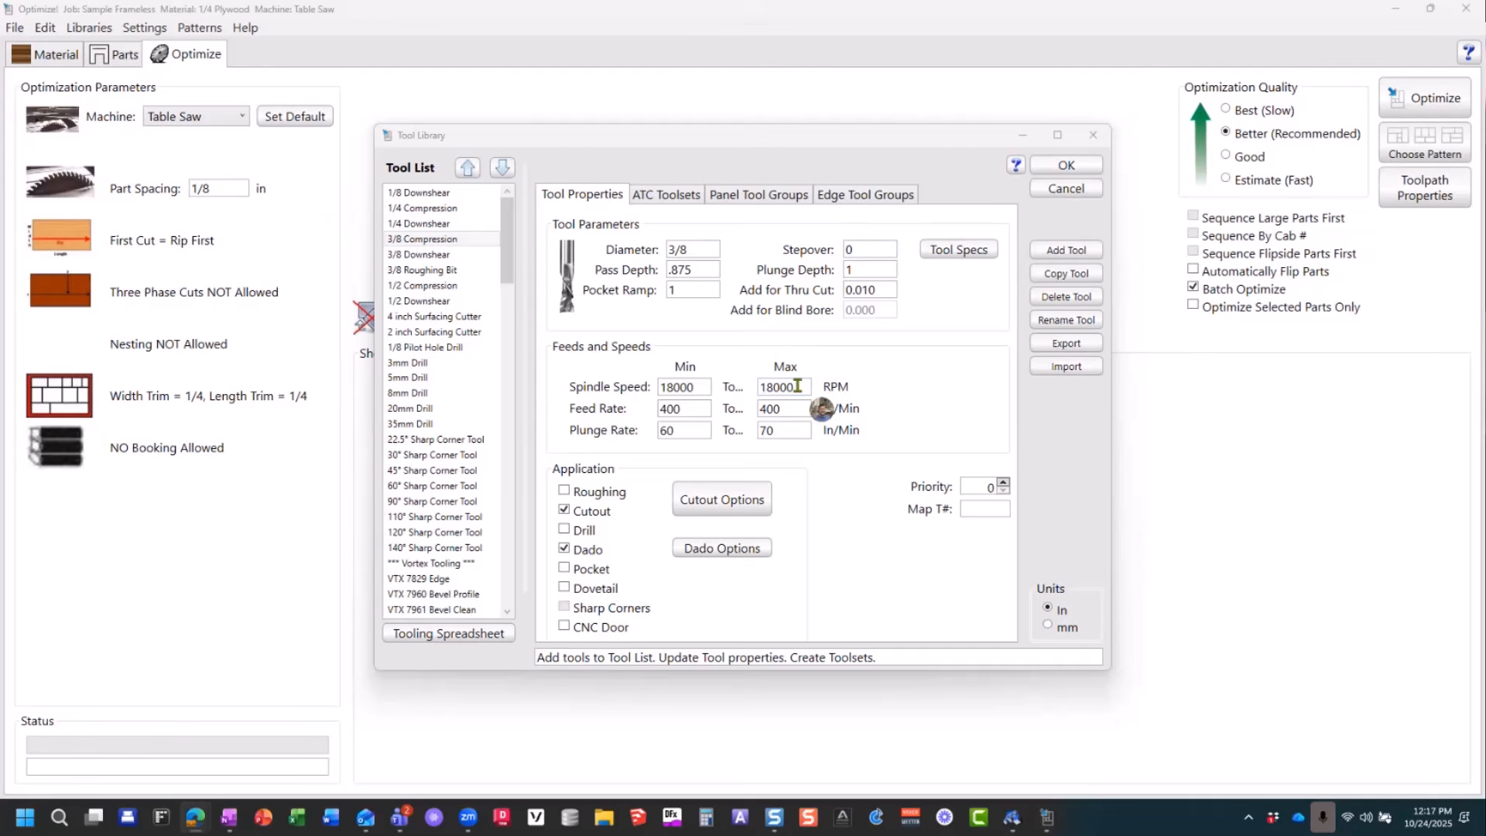
left_click_drag(1485, 204, 1006, 3)
left_click_drag(1484, 294, 543, 4)
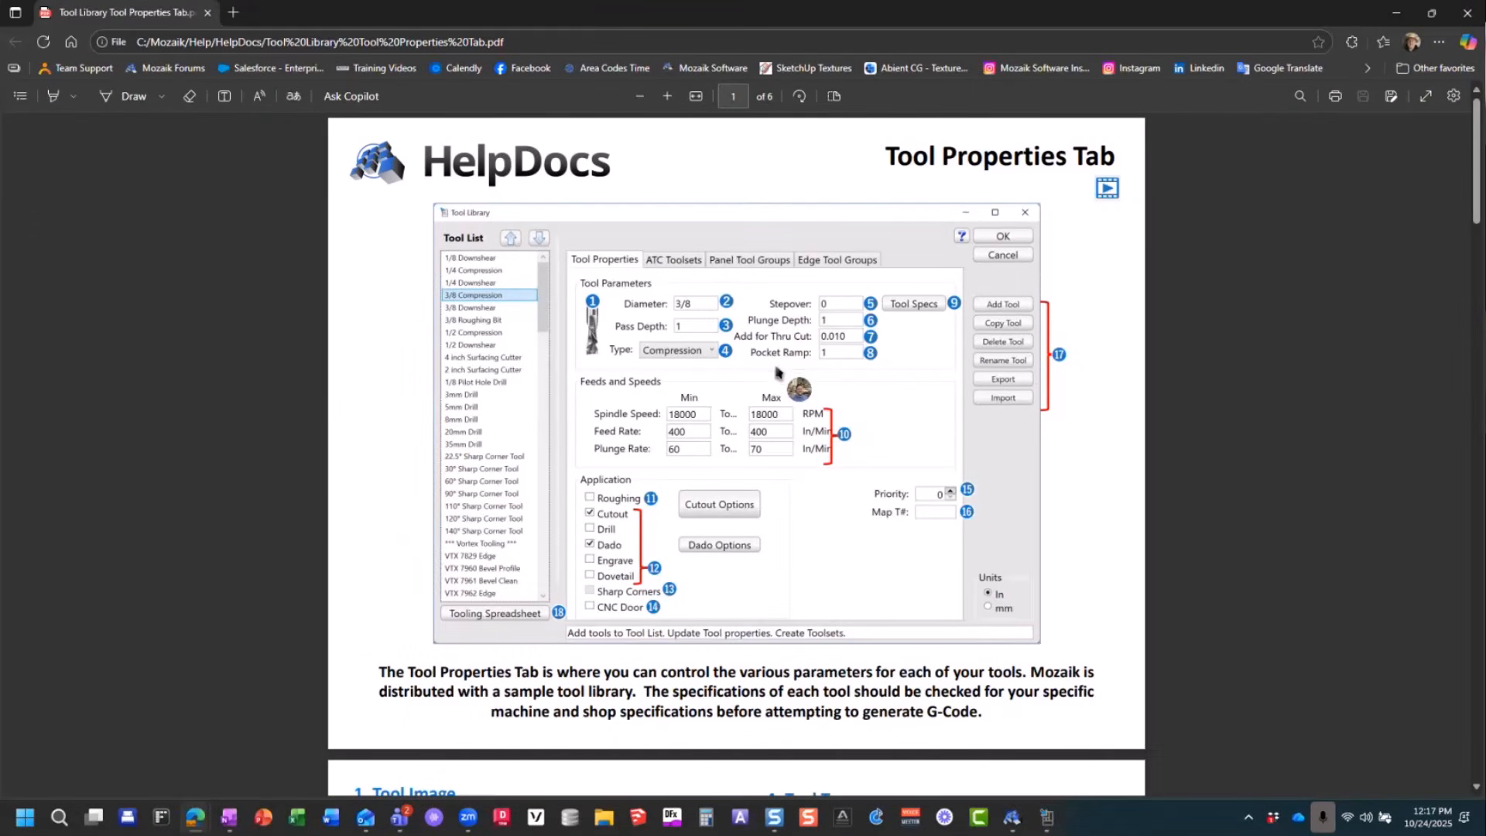
scroll(443, 444, "down", 1)
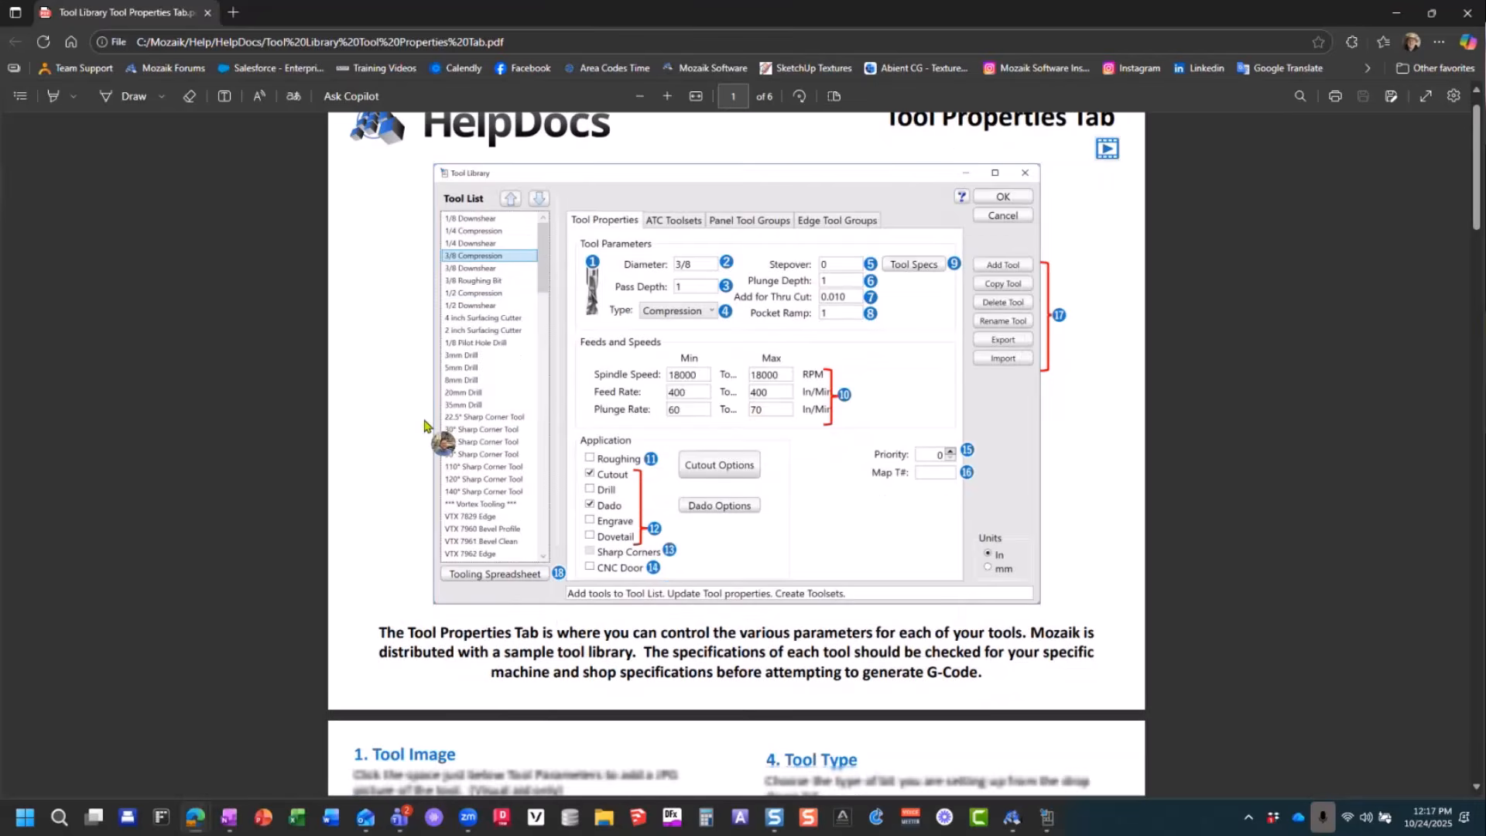
scroll(776, 446, "down", 2)
scroll(792, 443, "down", 4)
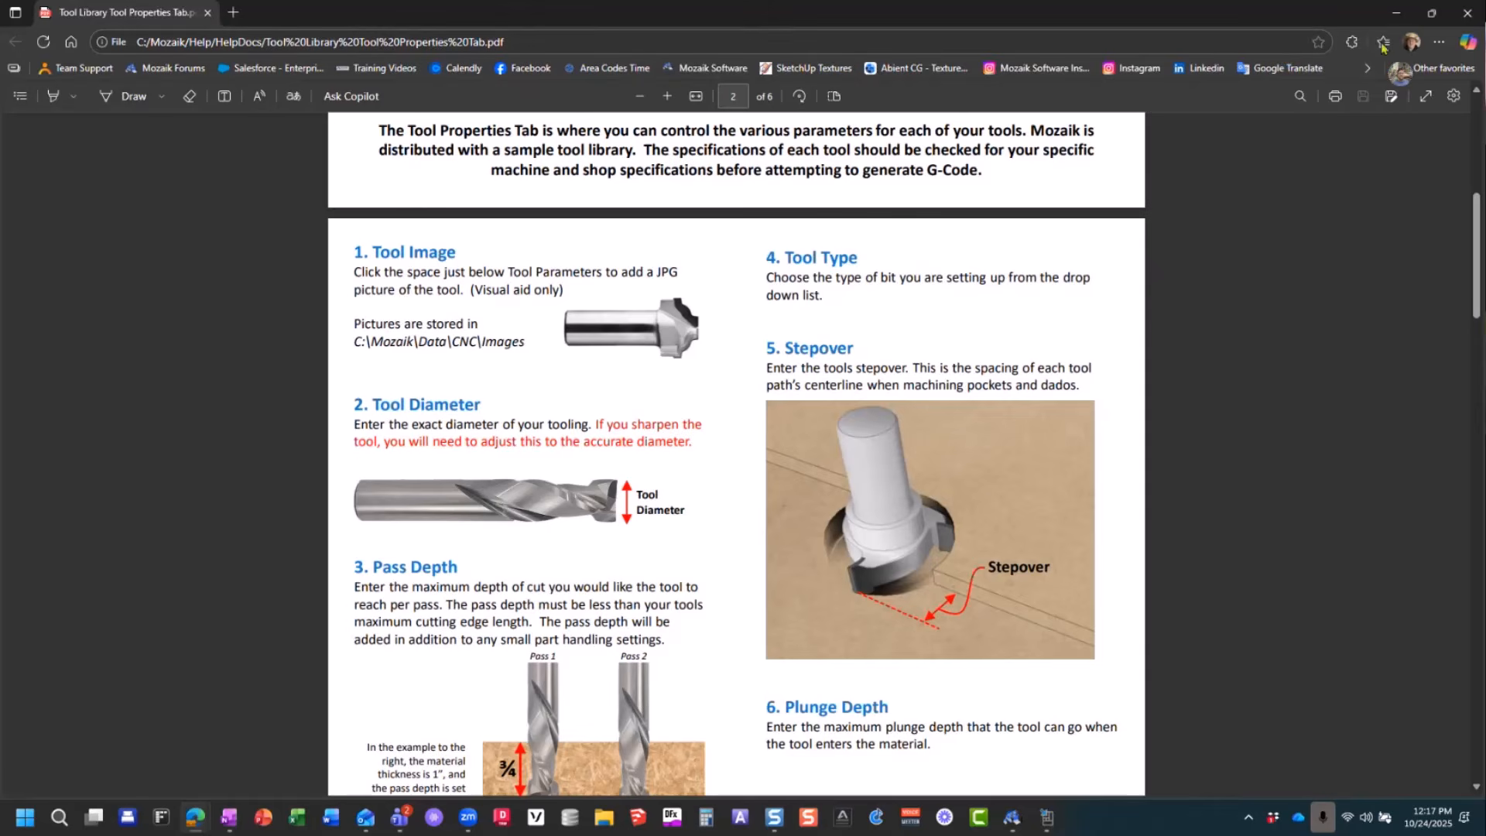
left_click(1455, 16)
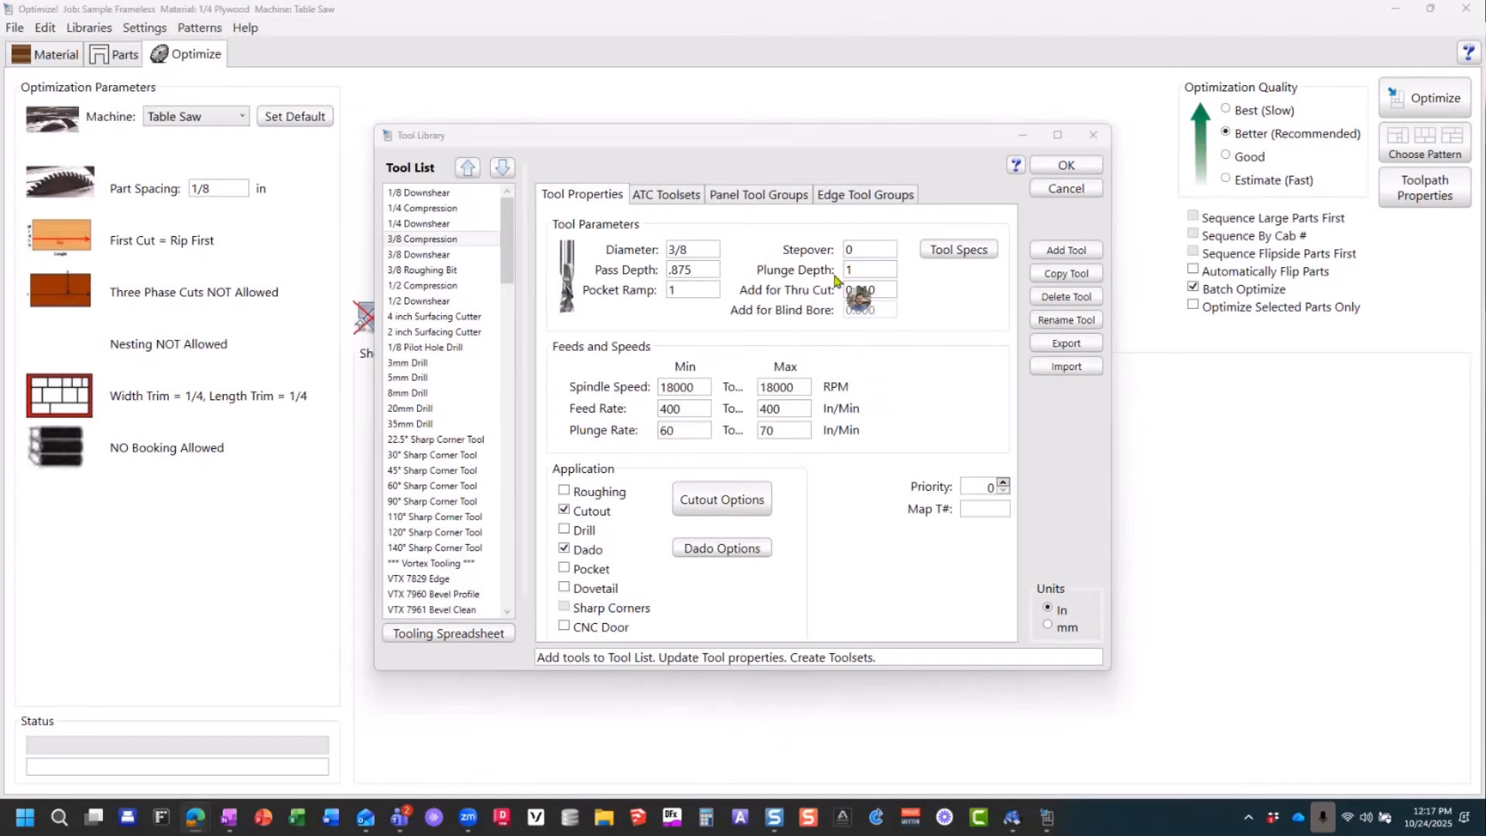
Step: Examine Stepover and Add for Thru Cut for the 3/8 Compression tool and Add for Blind Bore for the 5mm Drill
left_click(861, 251)
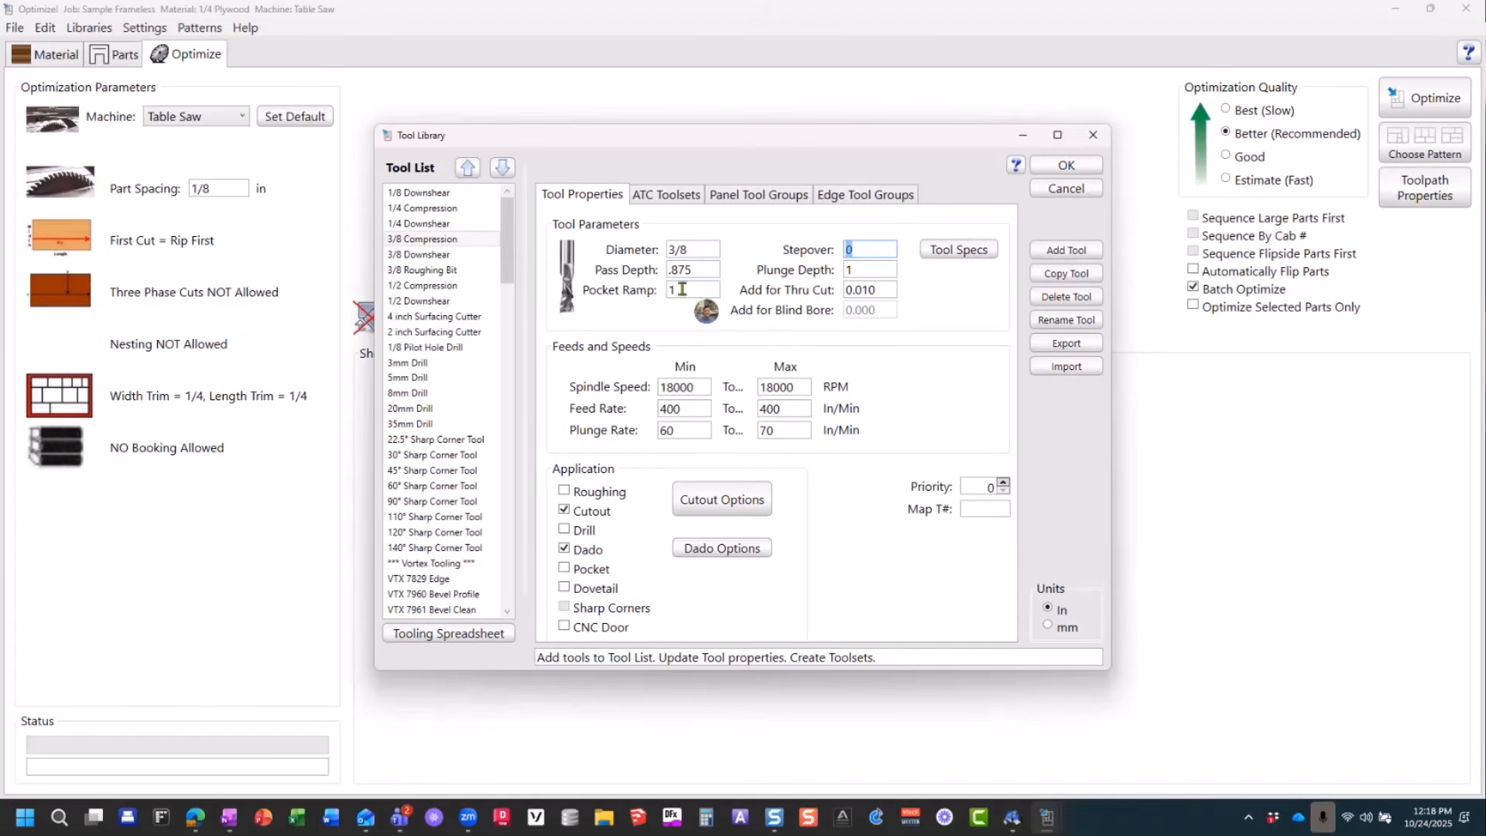
left_click(869, 290)
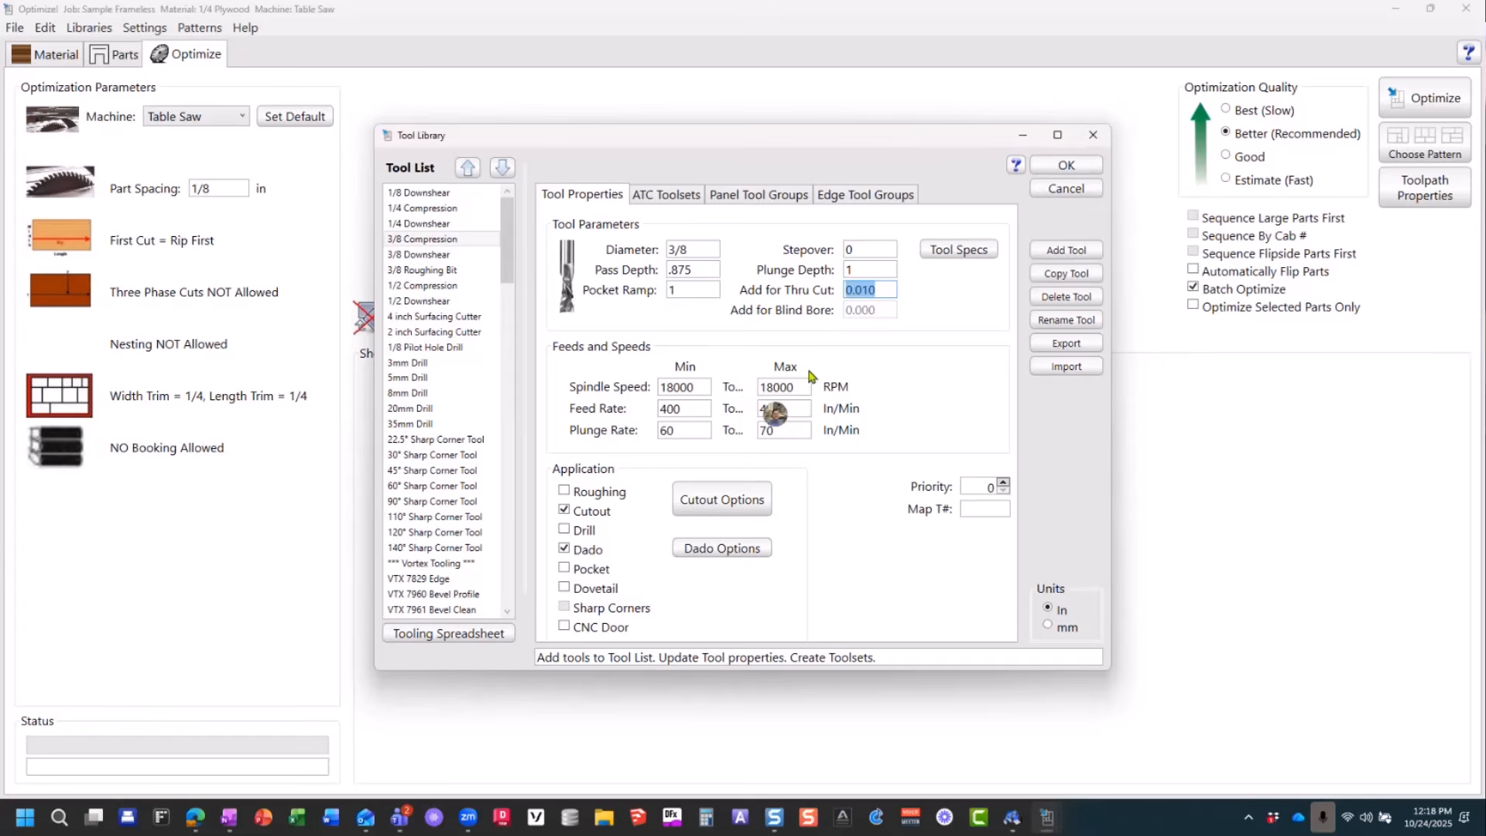
left_click(879, 290)
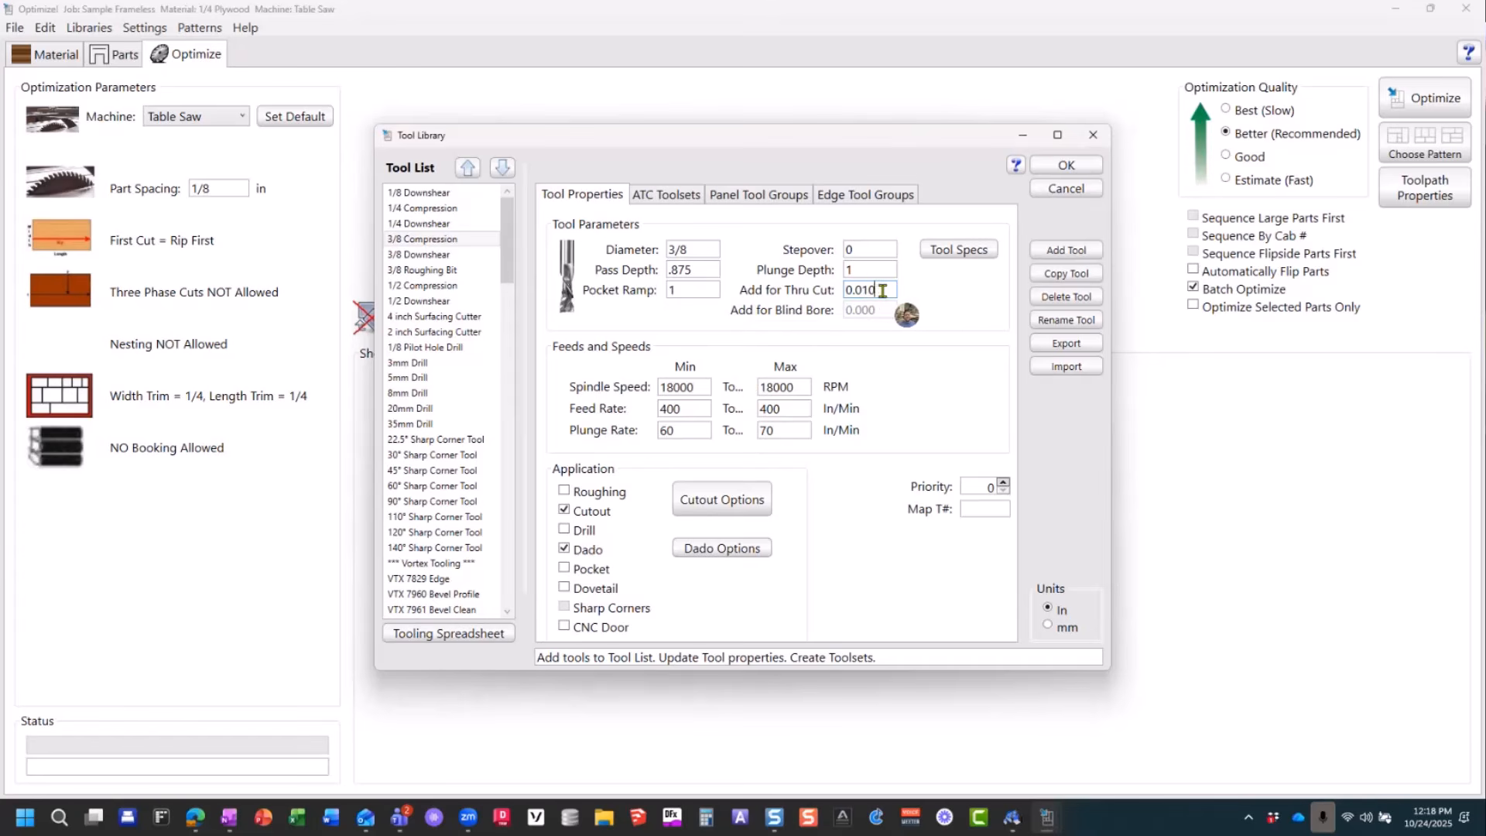
left_click_drag(880, 291, 837, 295)
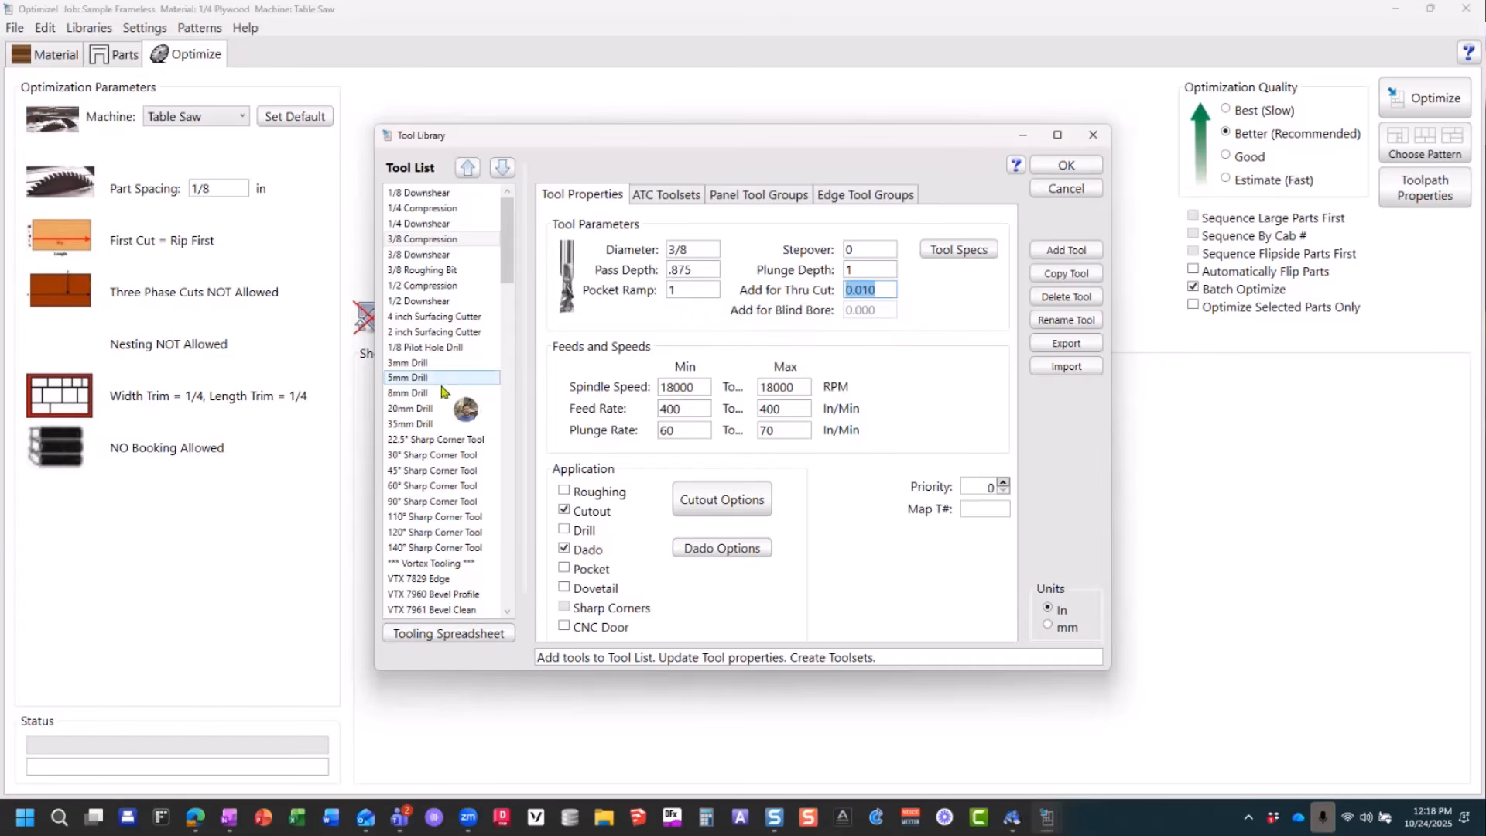
left_click(403, 379)
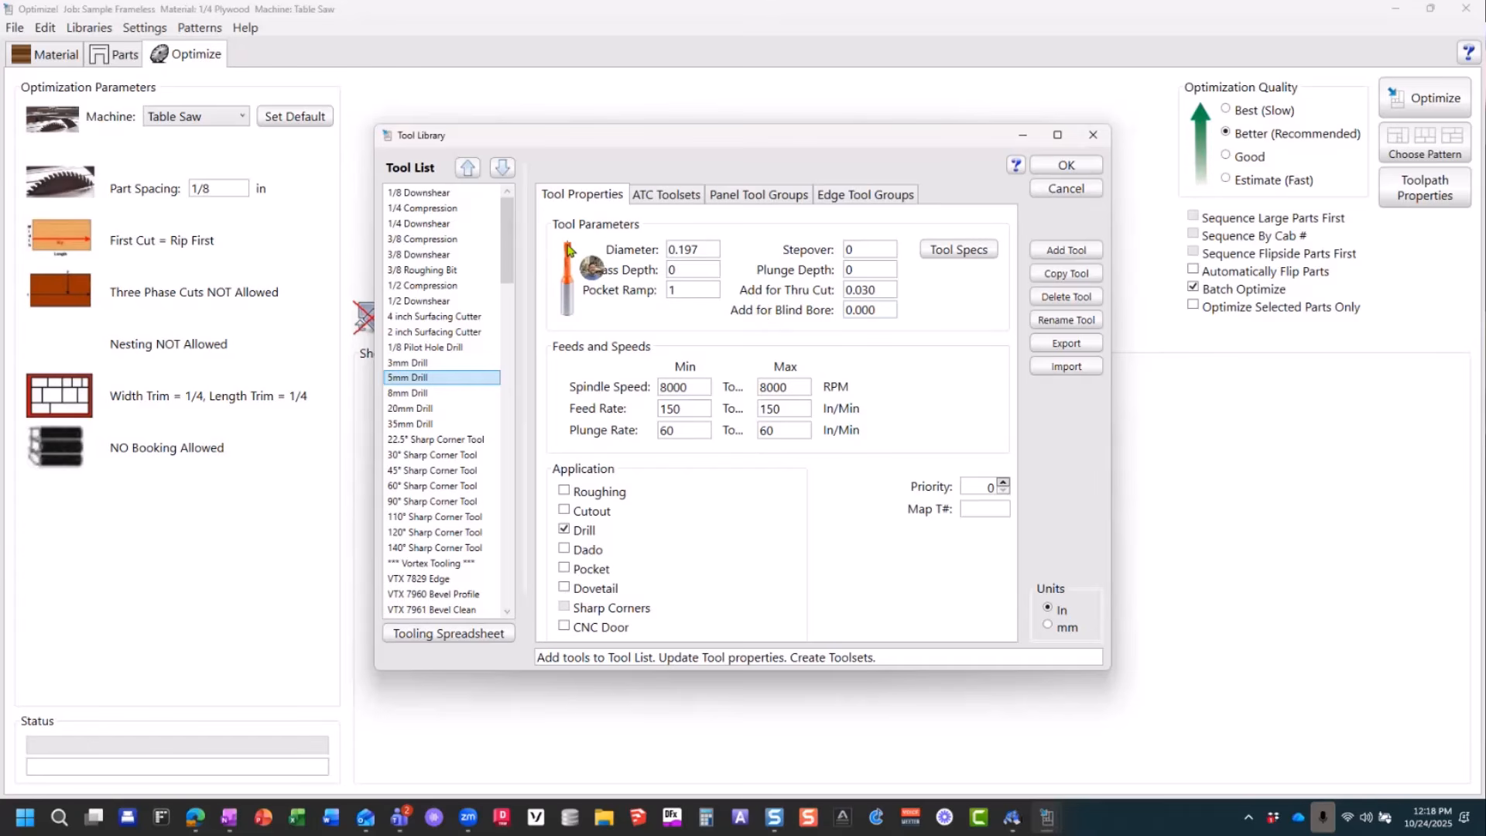
double_click(875, 310)
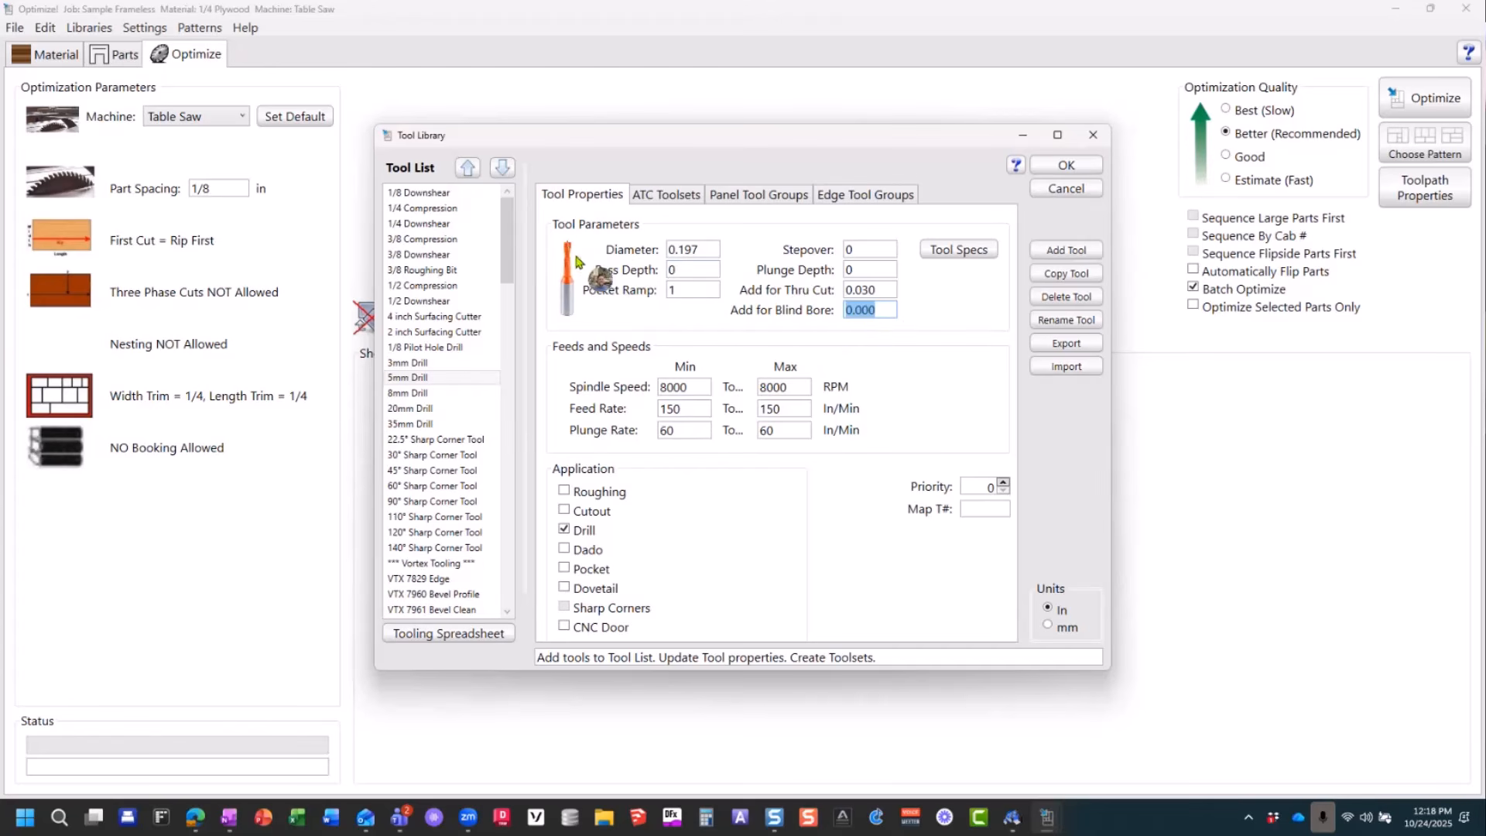
Step: Set the Plunge Depth of the 3/8 Compression tool to .875 in
left_click(423, 241)
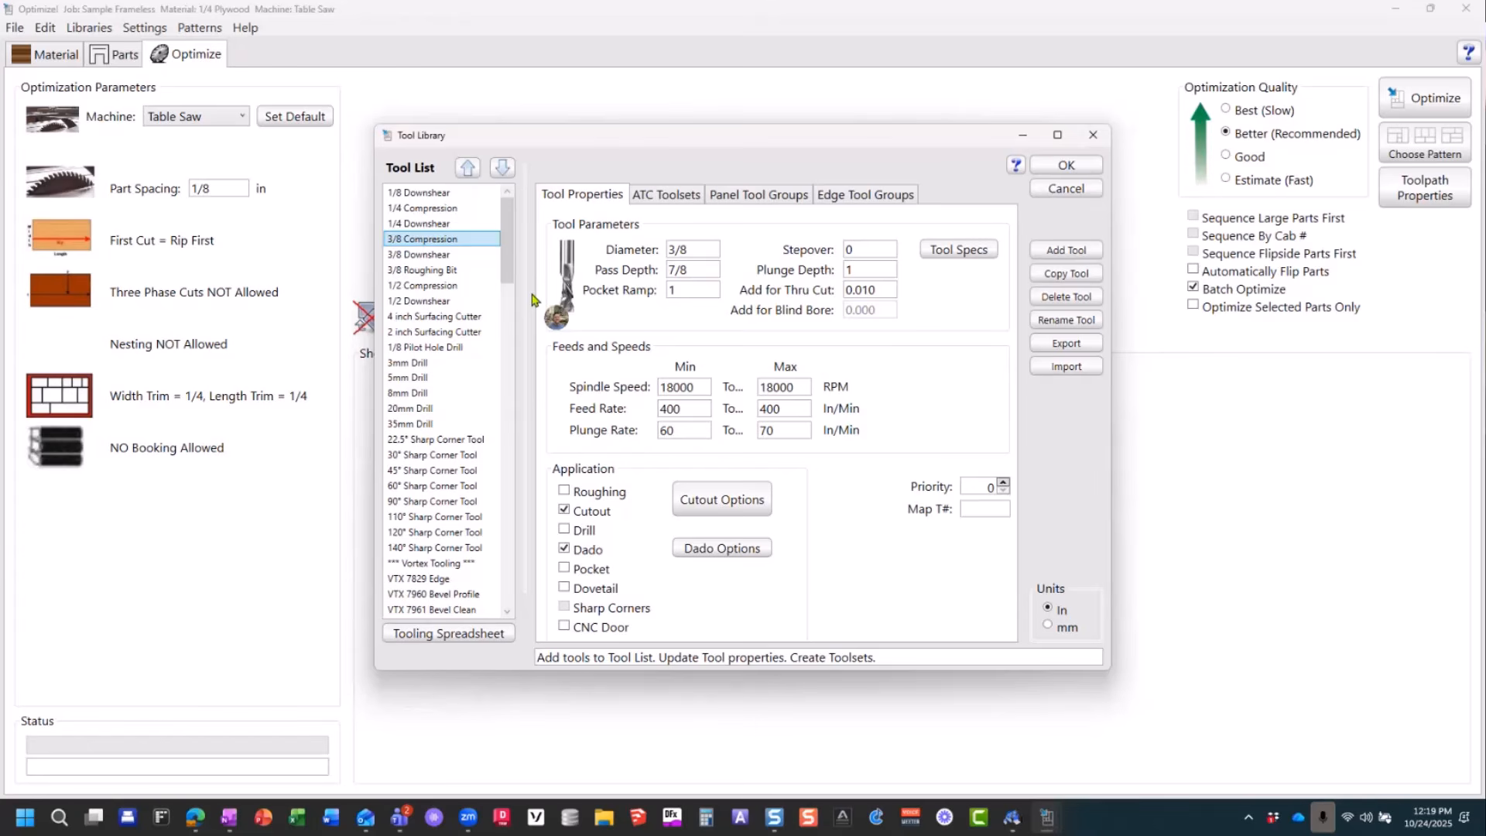
double_click(871, 270)
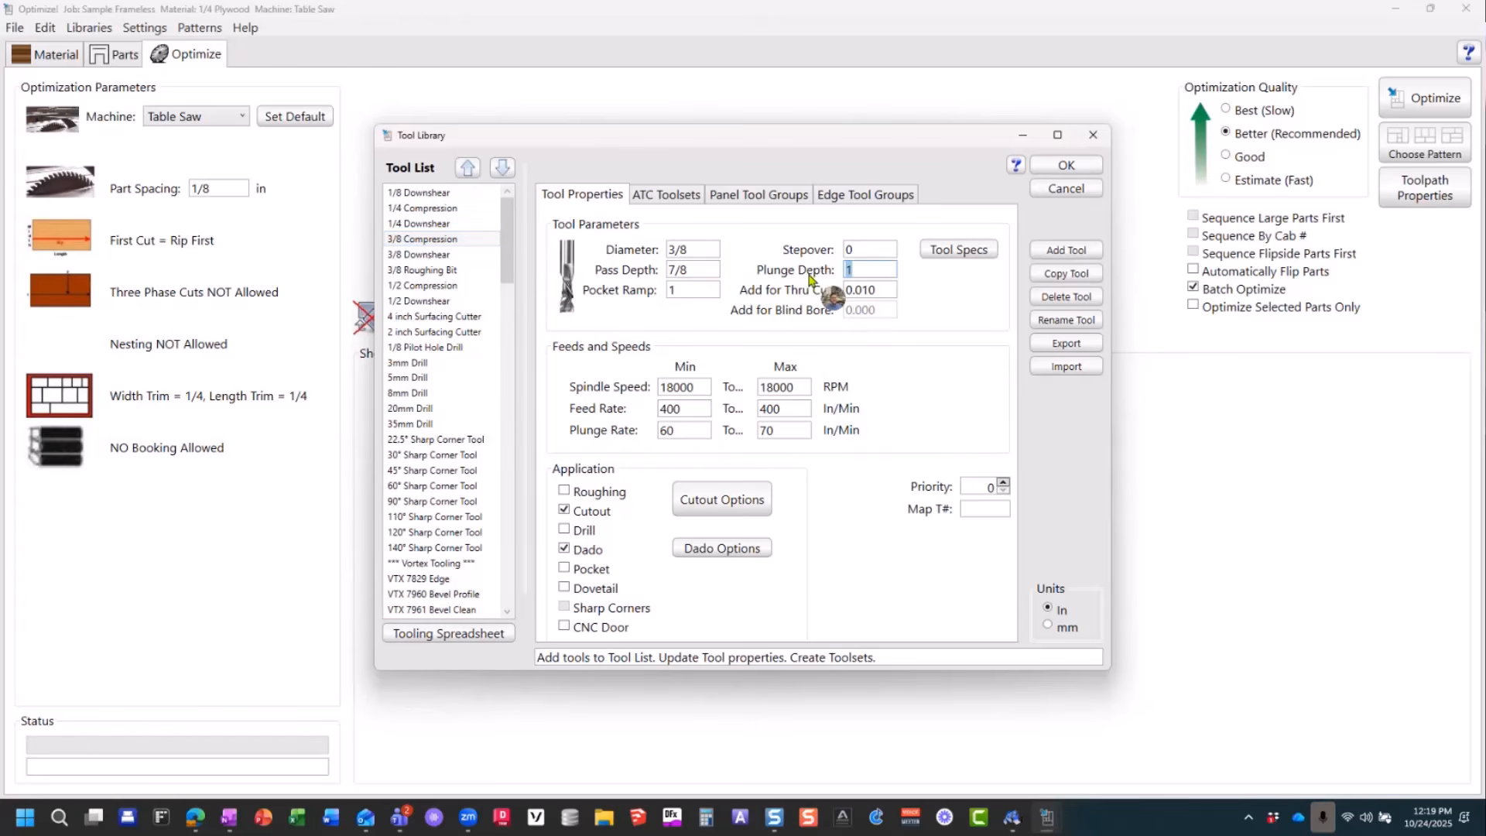
type(".875")
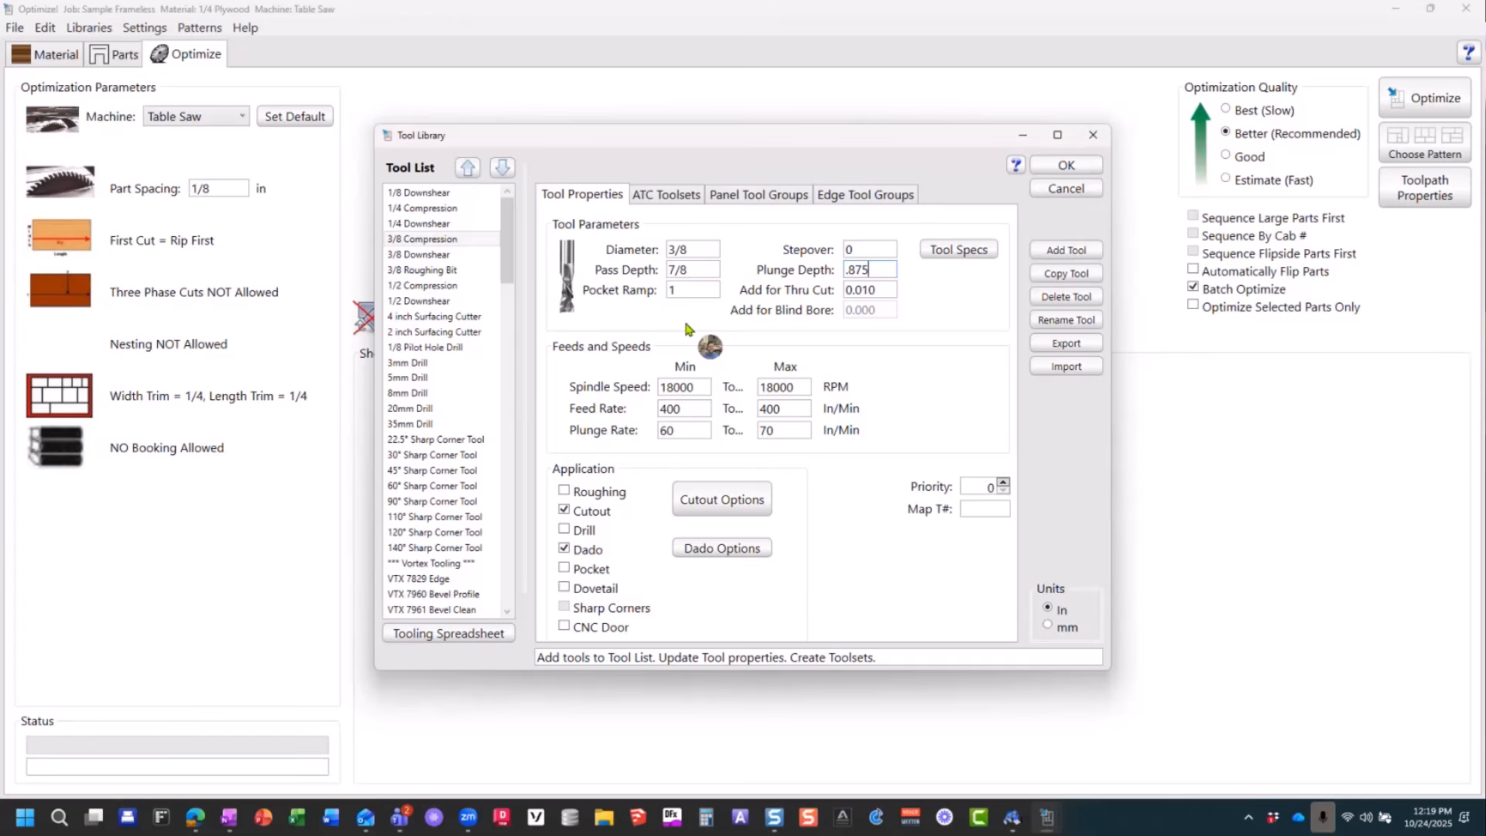
Step: Examine the minimum Spindle Speed, Feed Rate and Plunge Rate of the 3/8 Compression tool
double_click(681, 387)
left_click(673, 410)
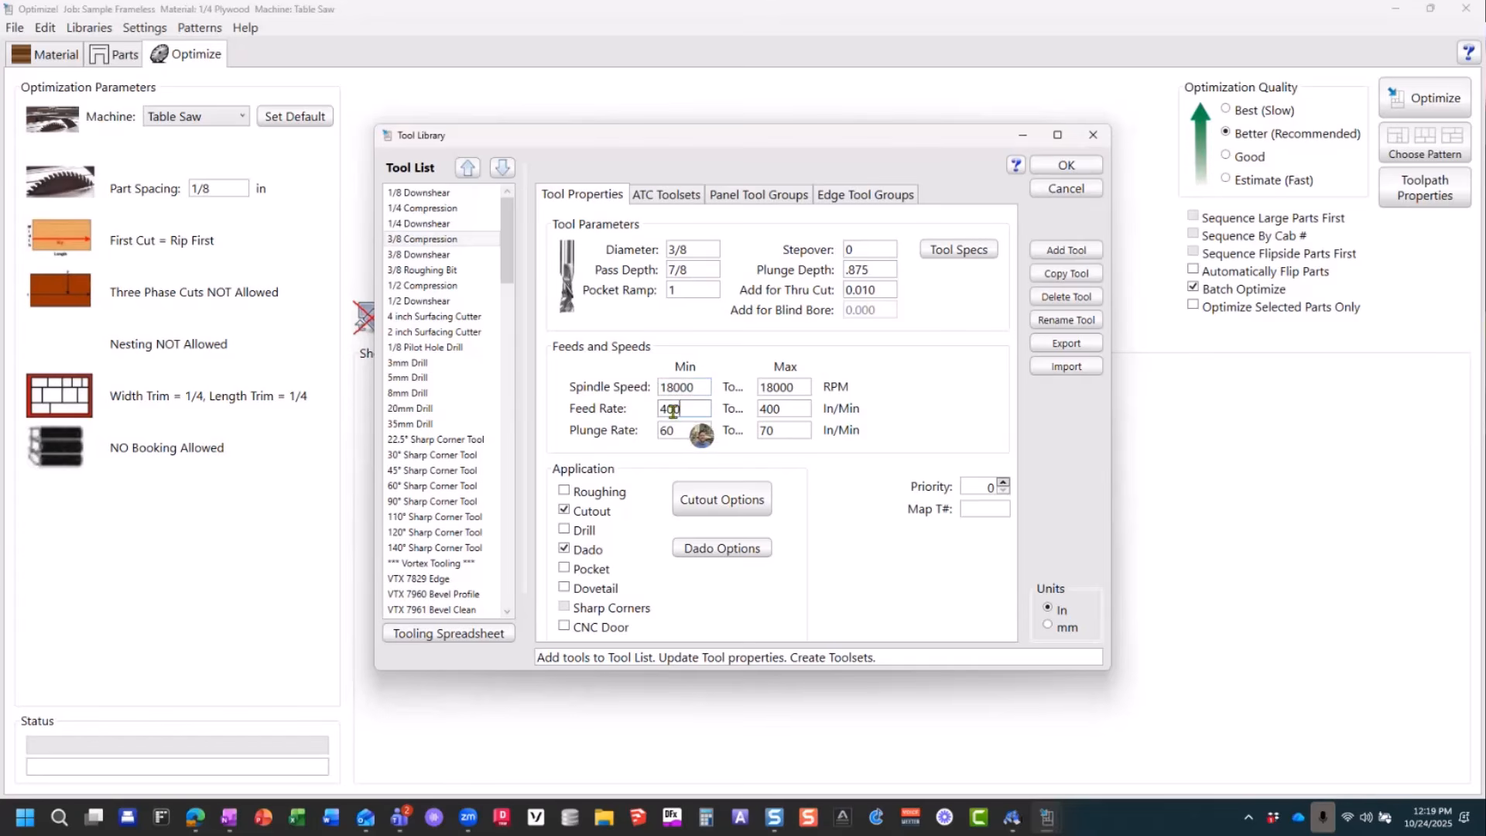
double_click(665, 430)
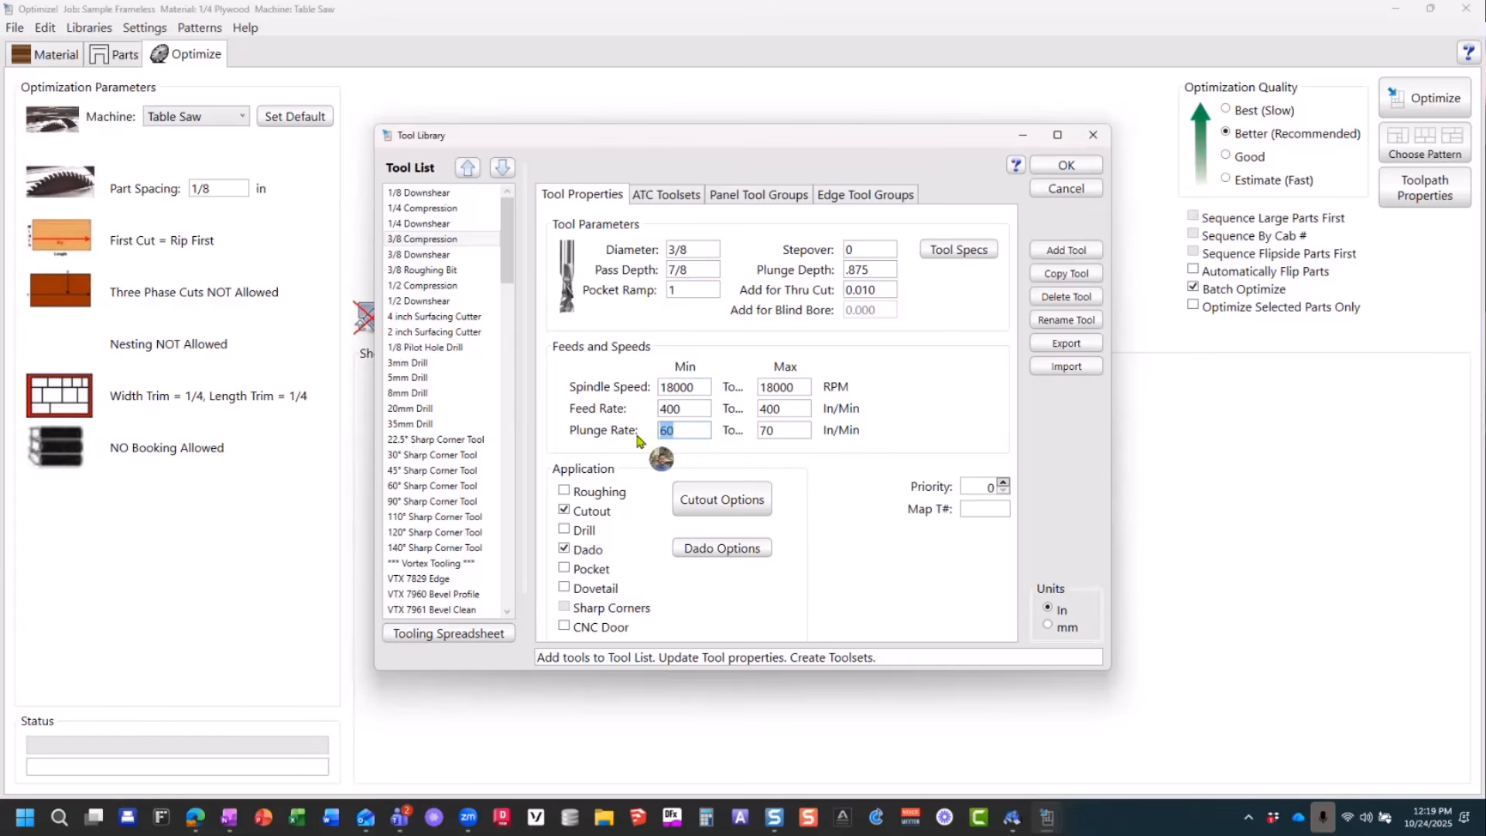
double_click(689, 387)
left_click(696, 410)
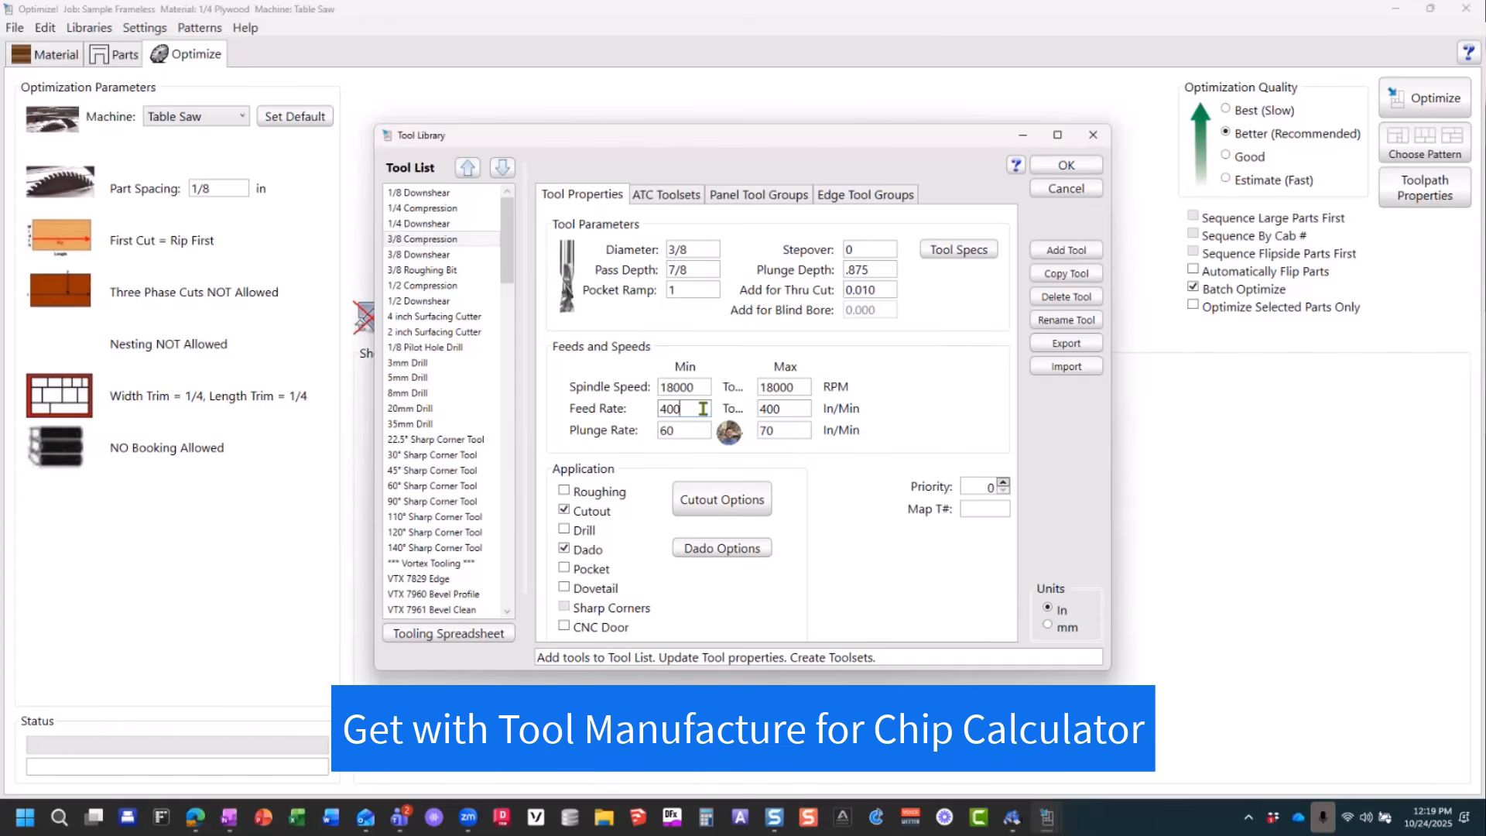
double_click(670, 409)
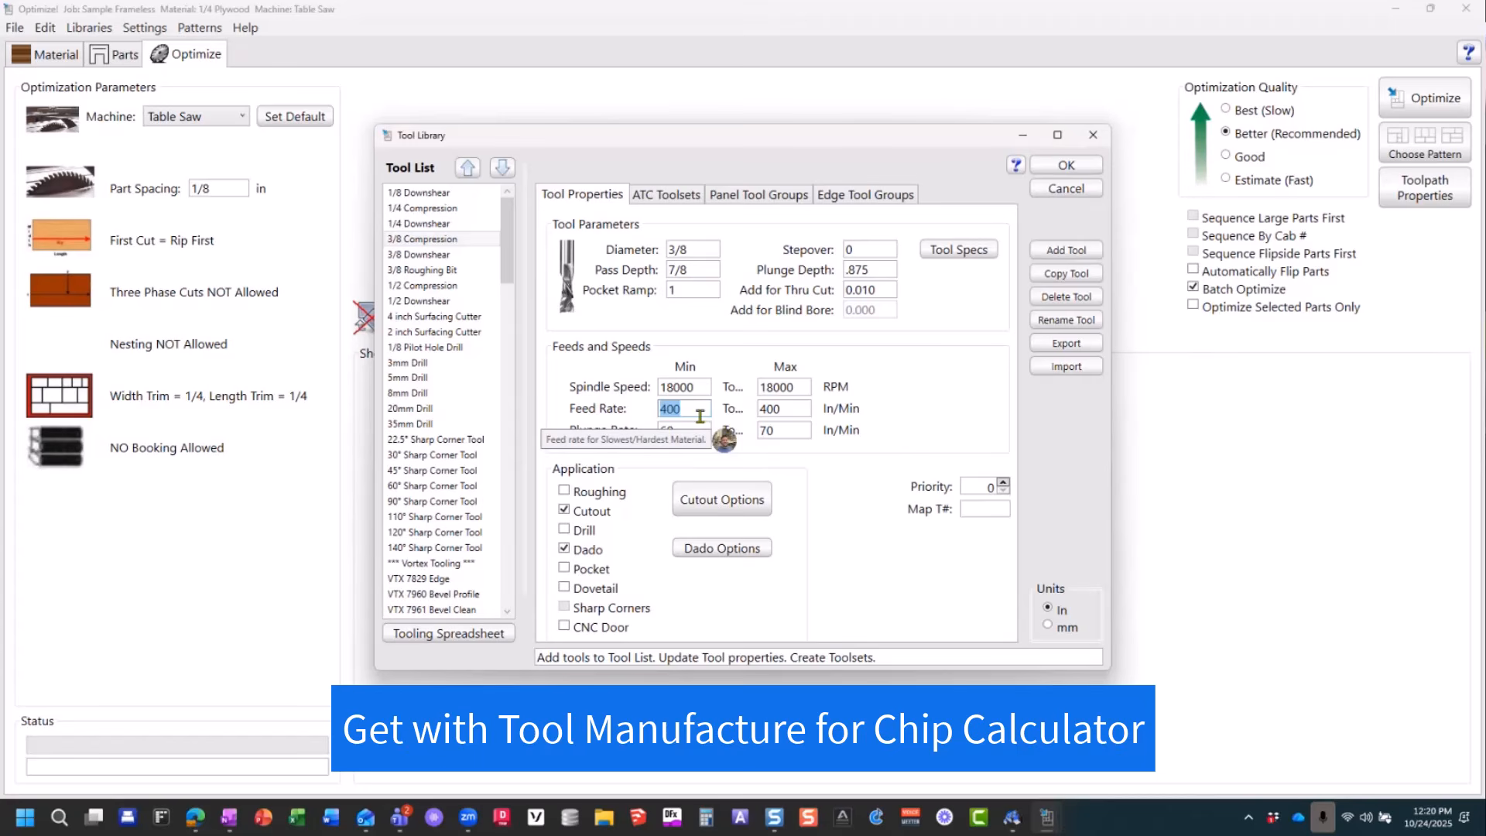
left_click(701, 409)
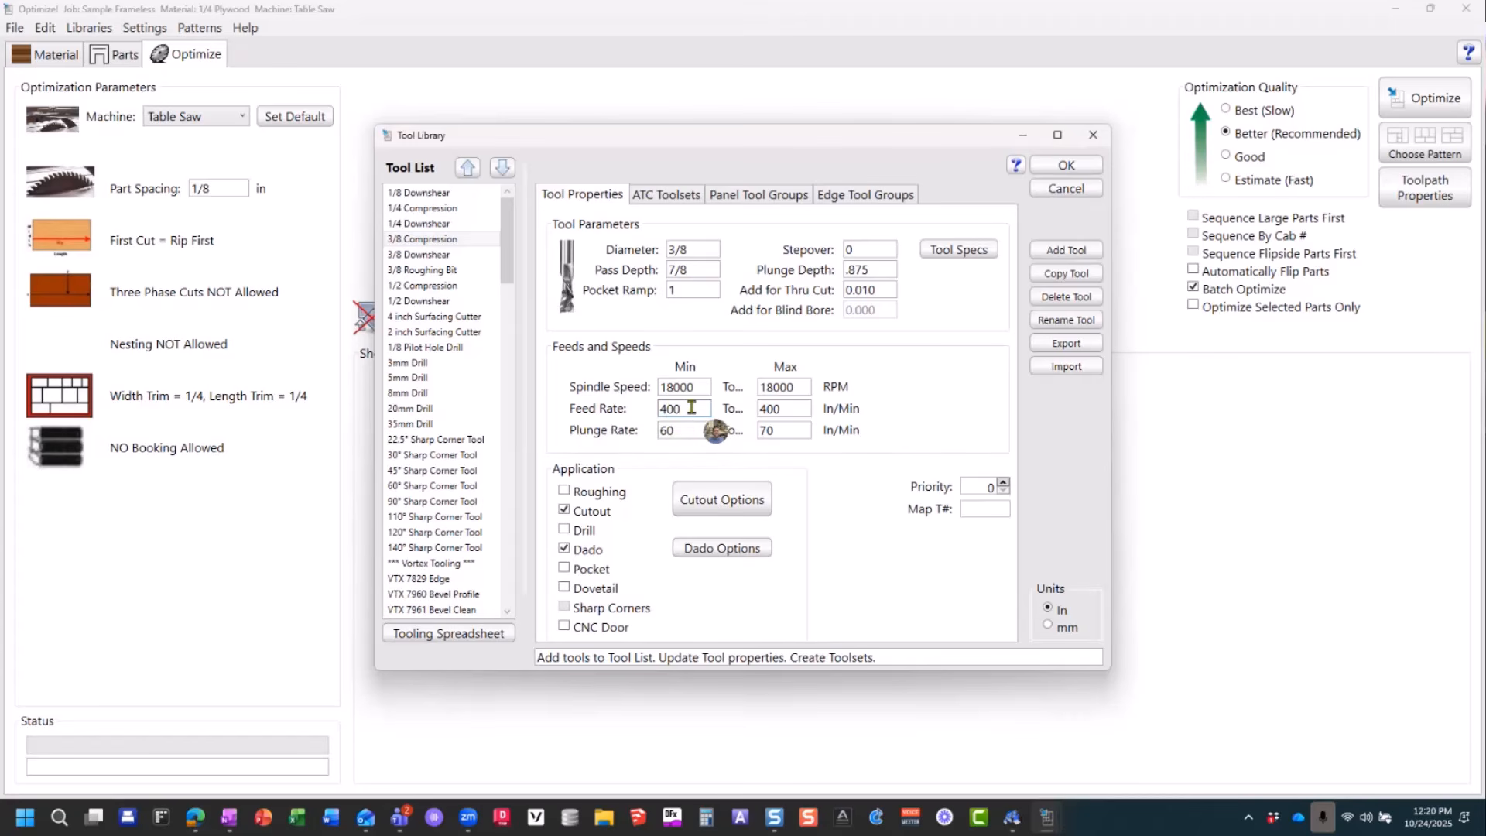
Step: Examine the minimum Plunge Rate of the 3/8 Compression tool
key("Tab")
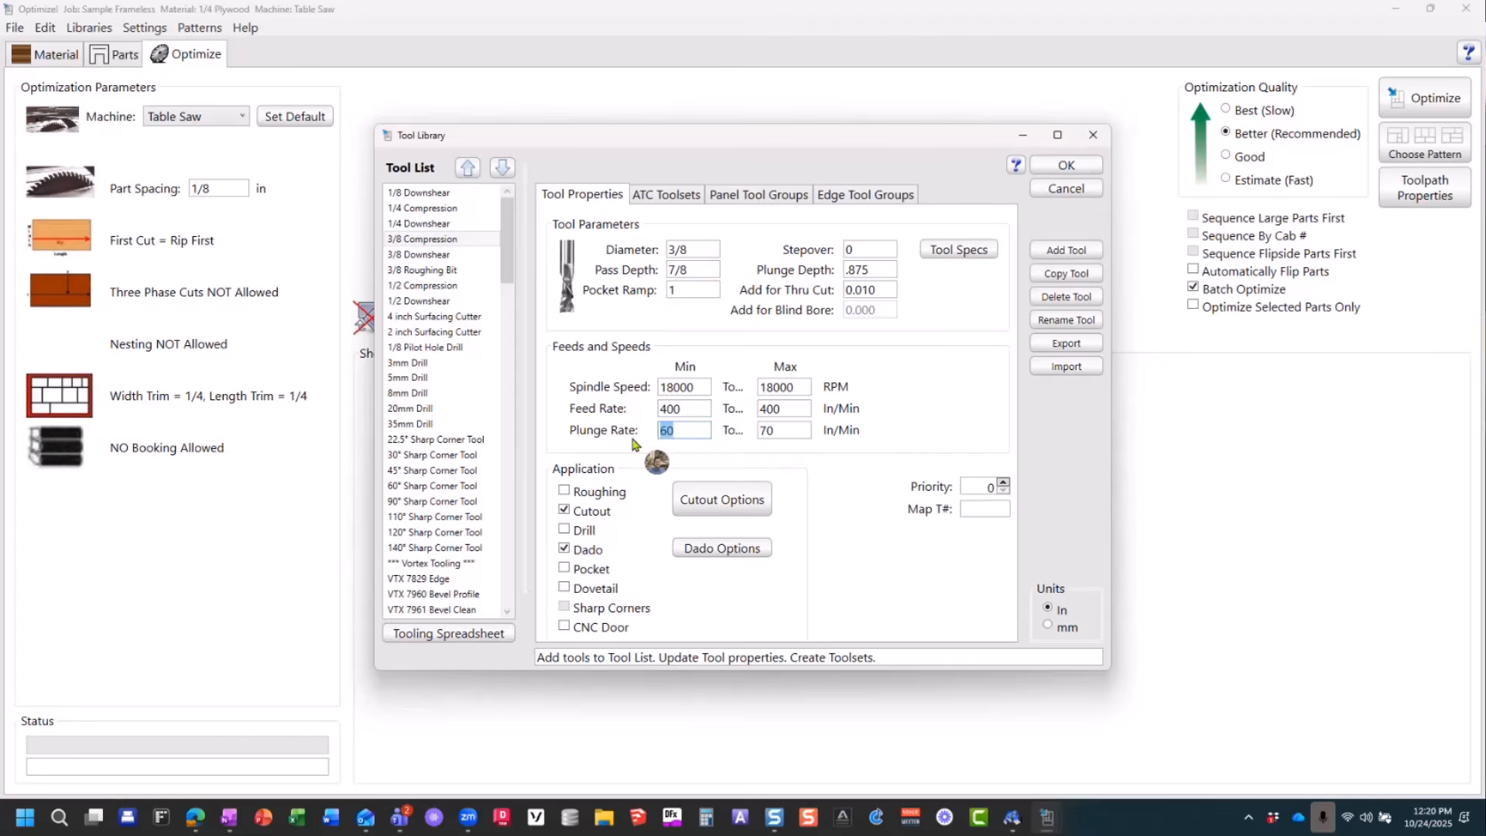
left_click(686, 431)
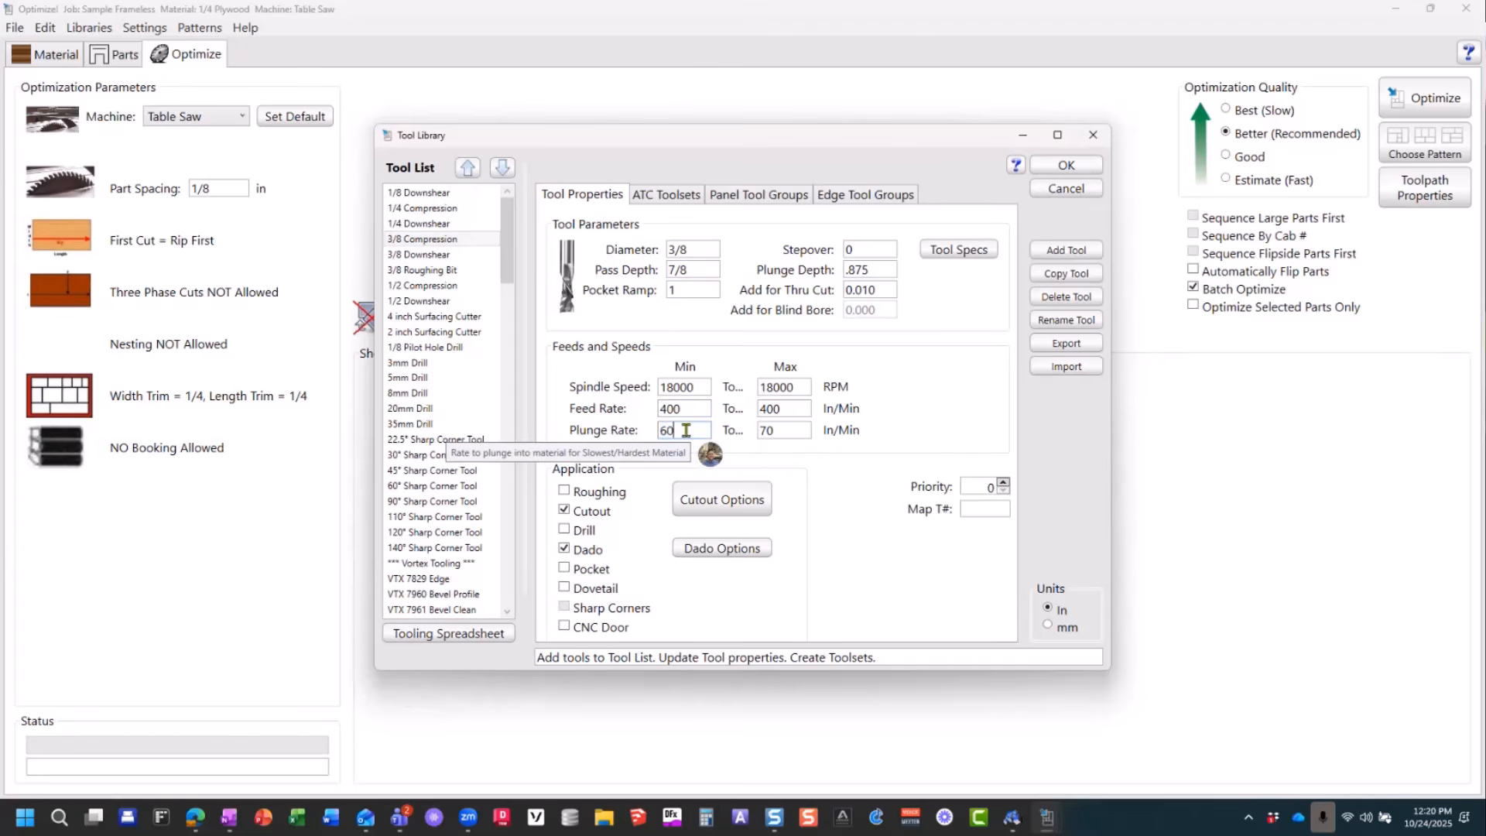
double_click(667, 430)
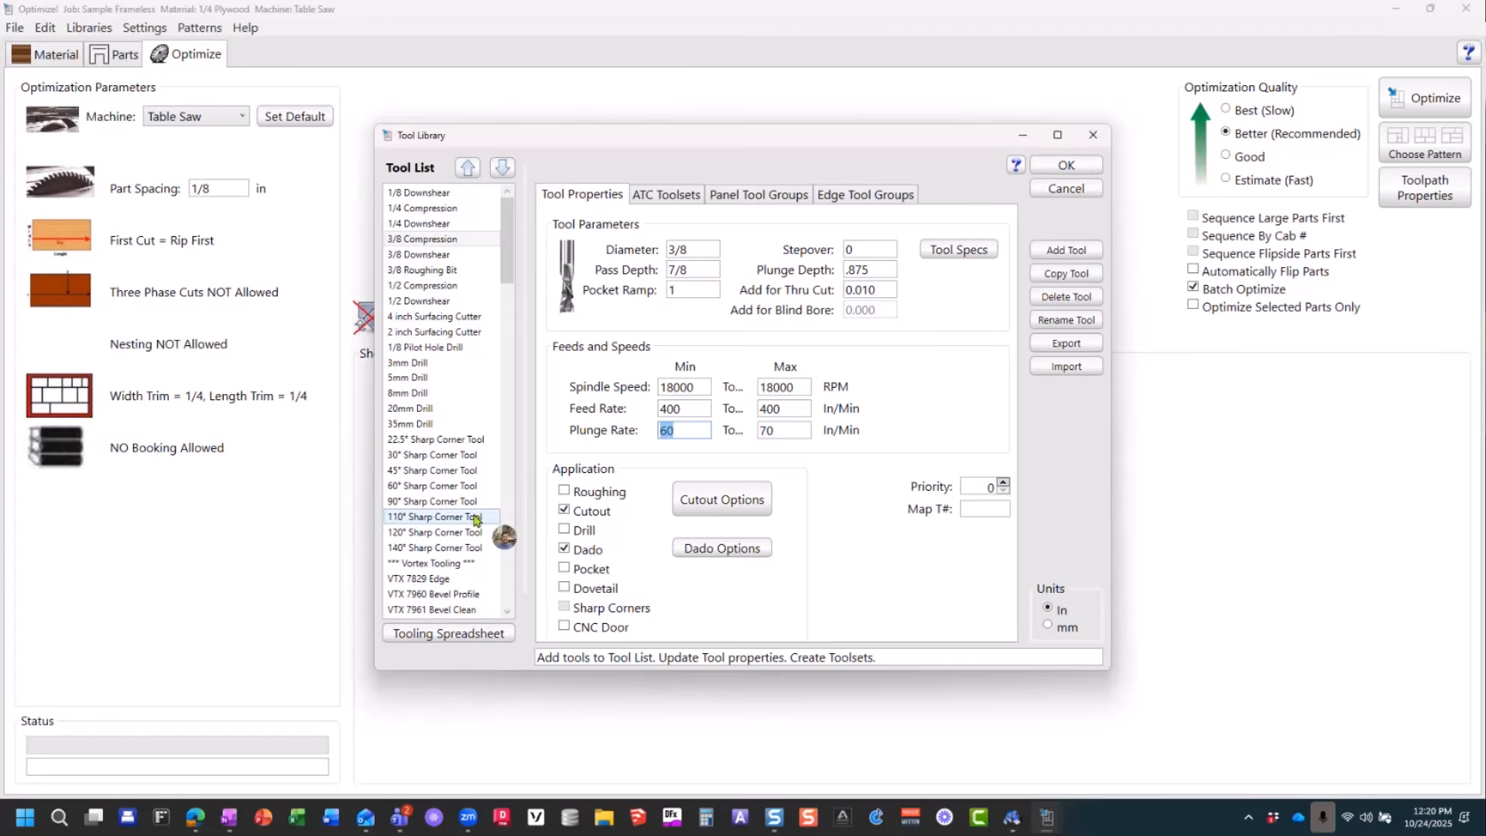
Step: Examine the minimum Plunge Rate and the Map T# setting of the 60° Sharp Corner Tool
left_click(416, 488)
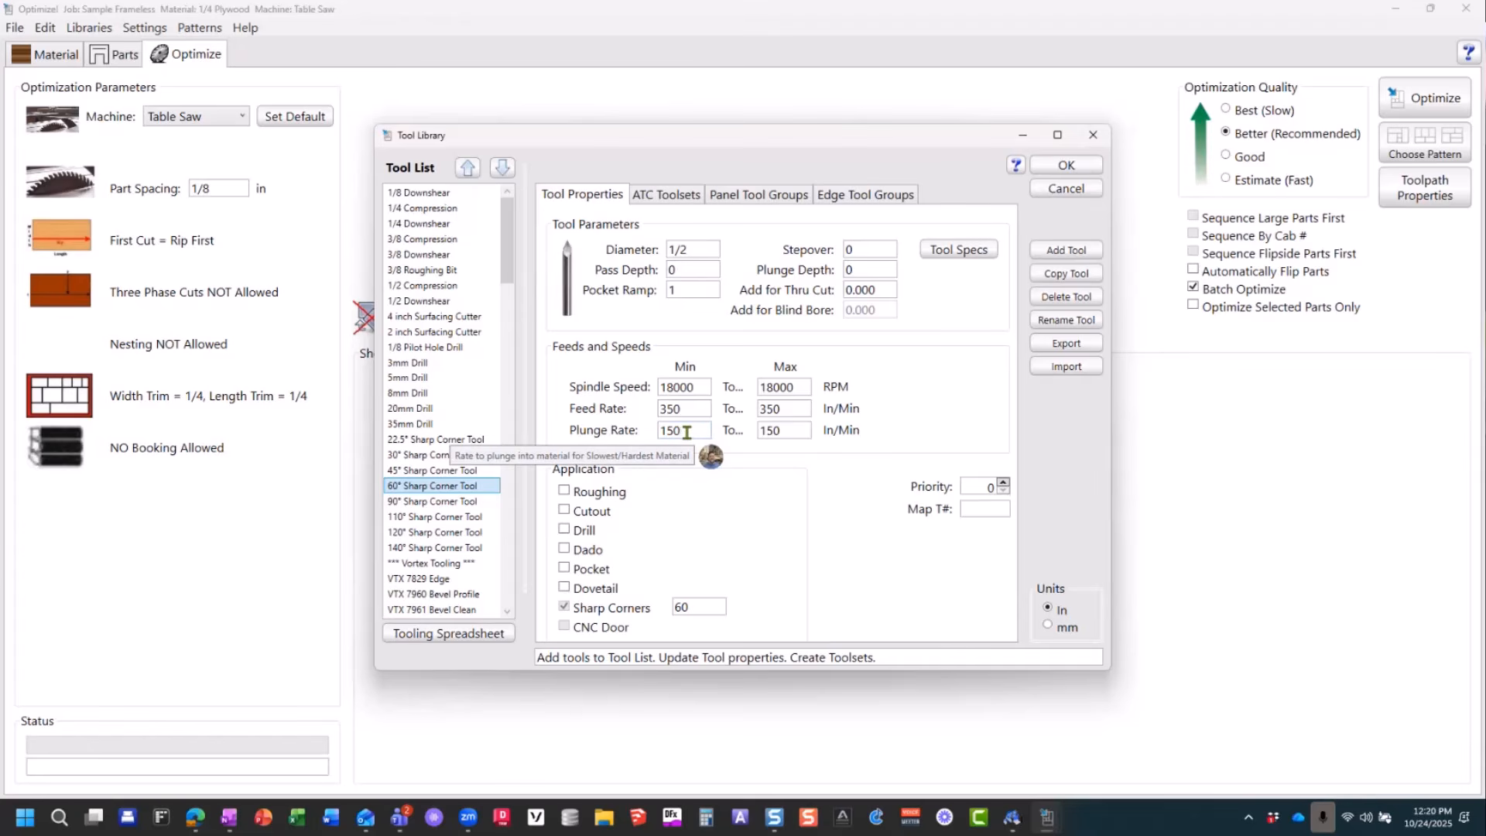
left_click_drag(686, 432, 653, 437)
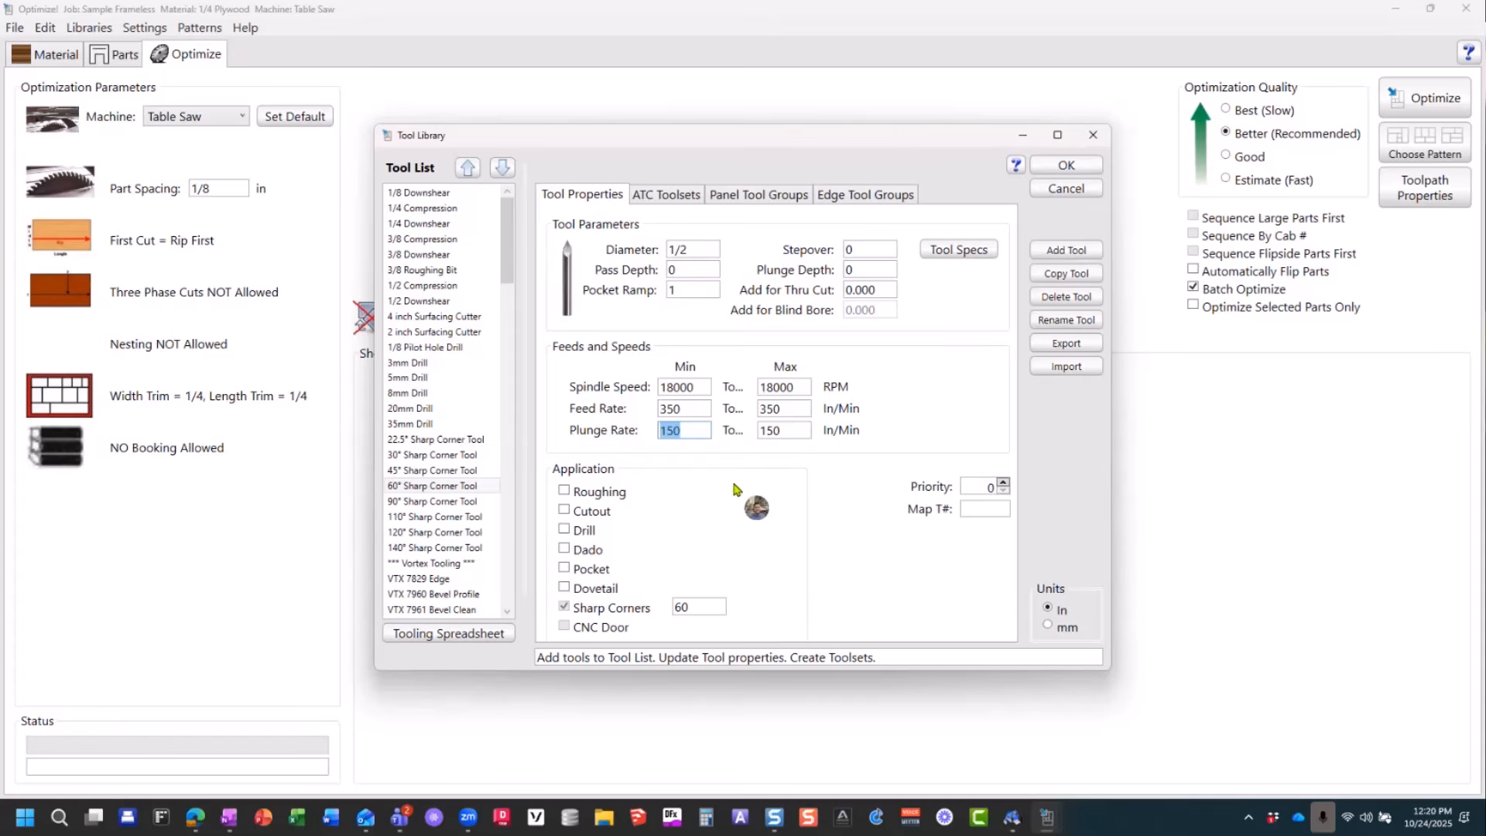
left_click(972, 510)
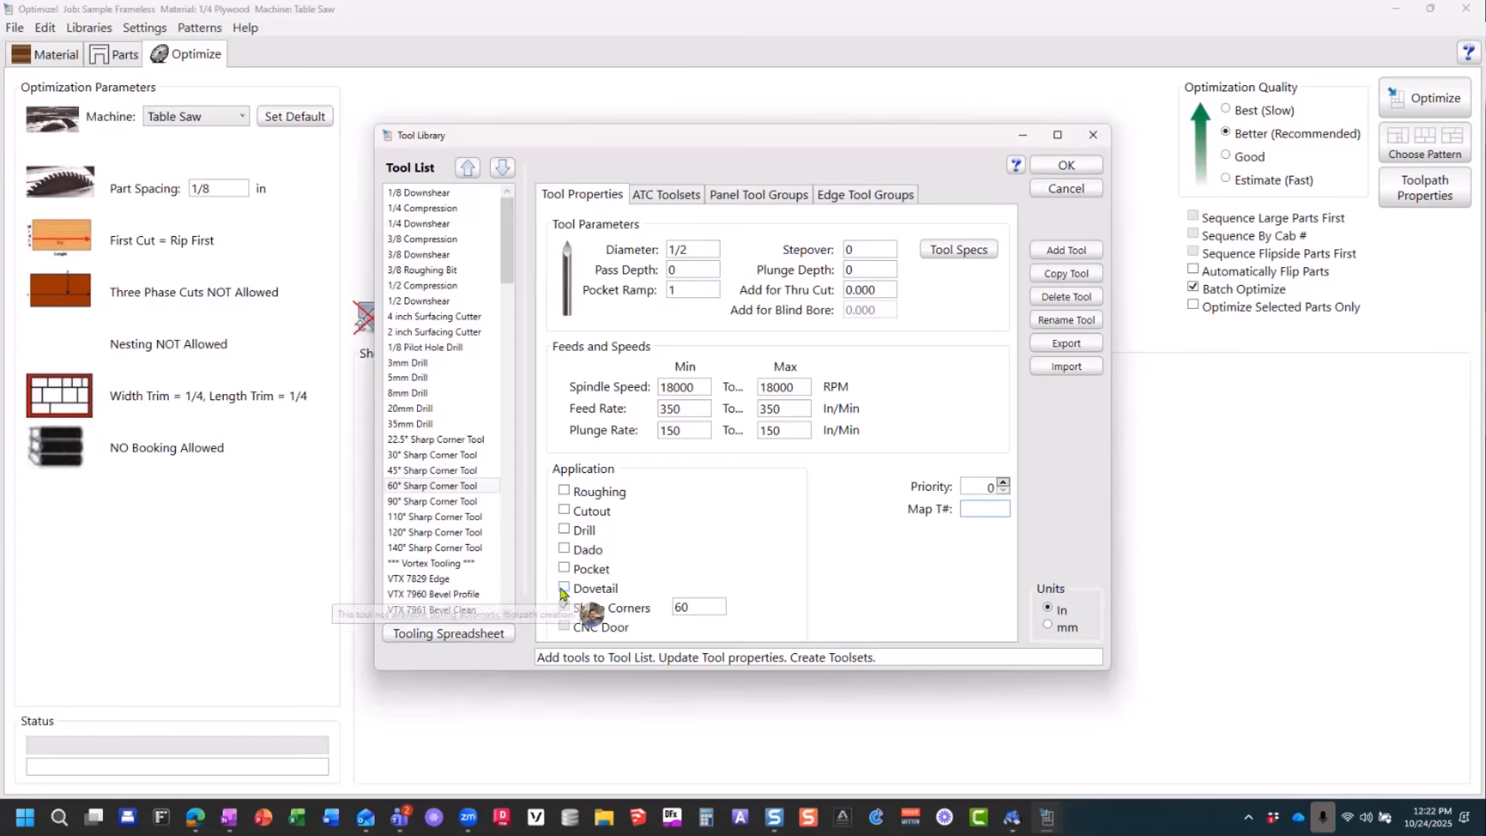
Step: Inspect the Dovetail application setting of the VTX-9282 and VTX-9101 Dovetail Tools
scroll(433, 565, "down", 4)
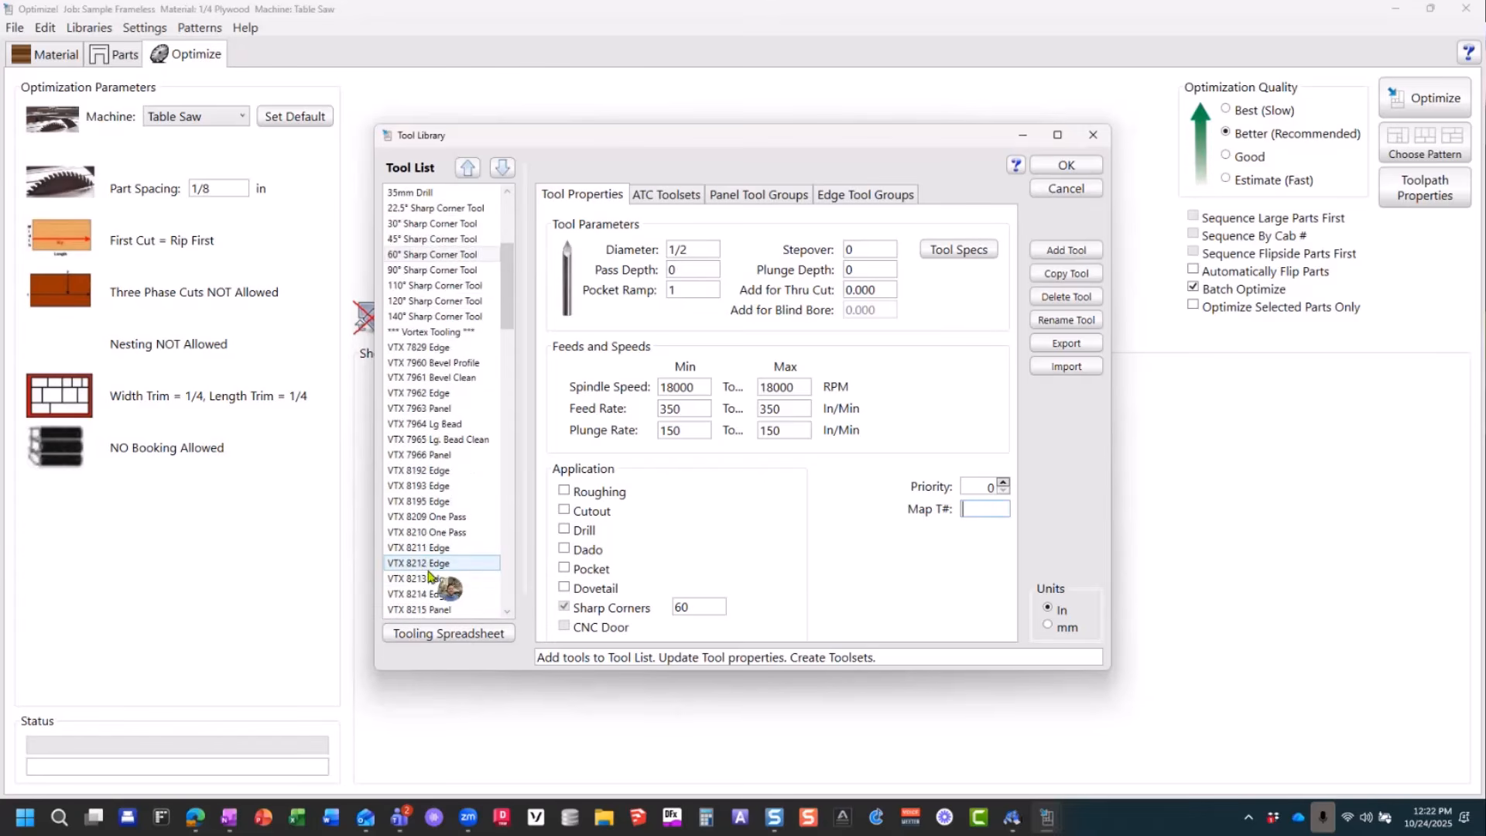
scroll(430, 577, "down", 4)
scroll(433, 588, "down", 1)
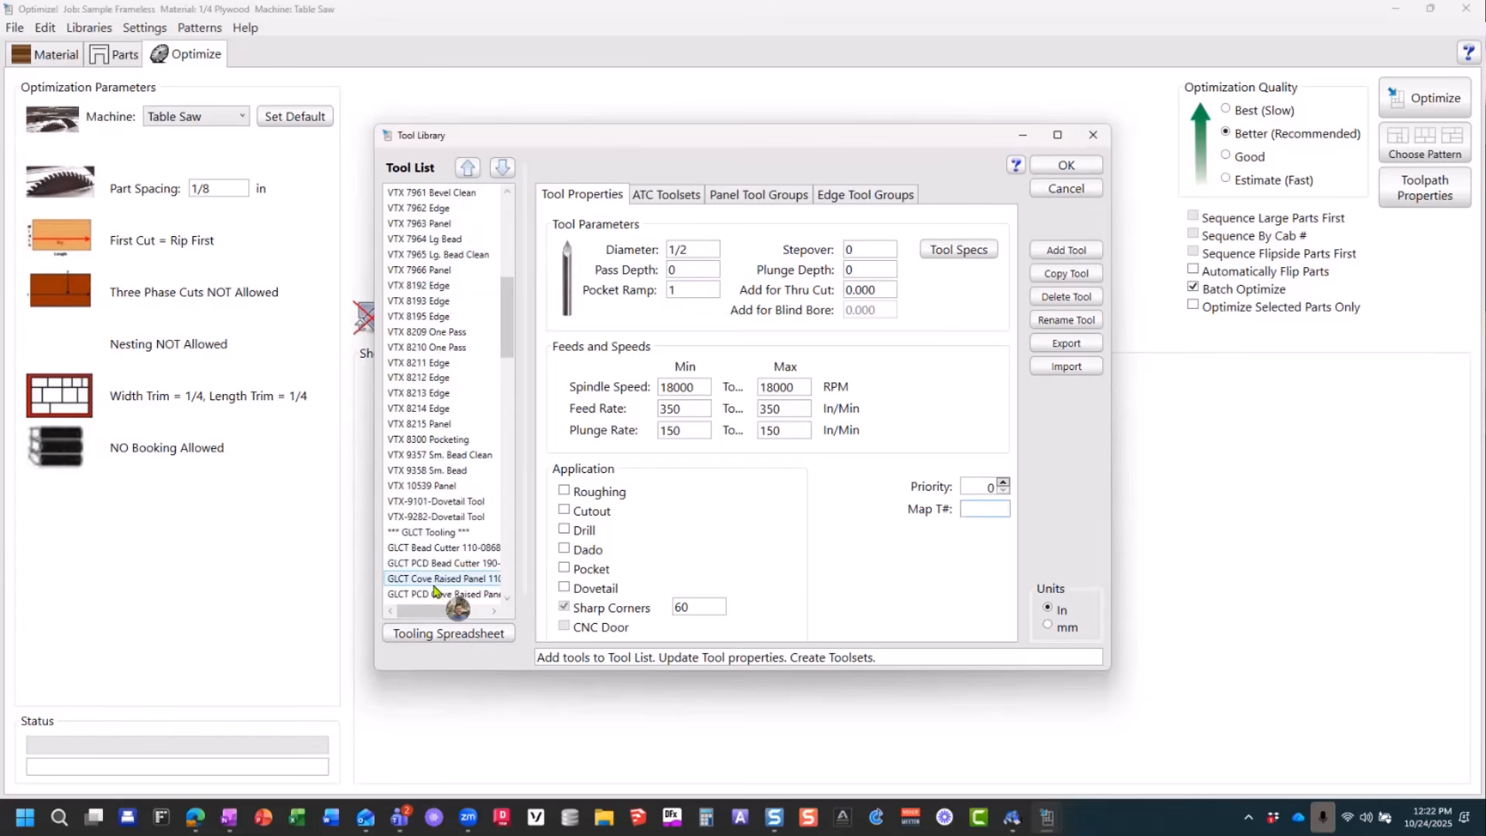
left_click(431, 518)
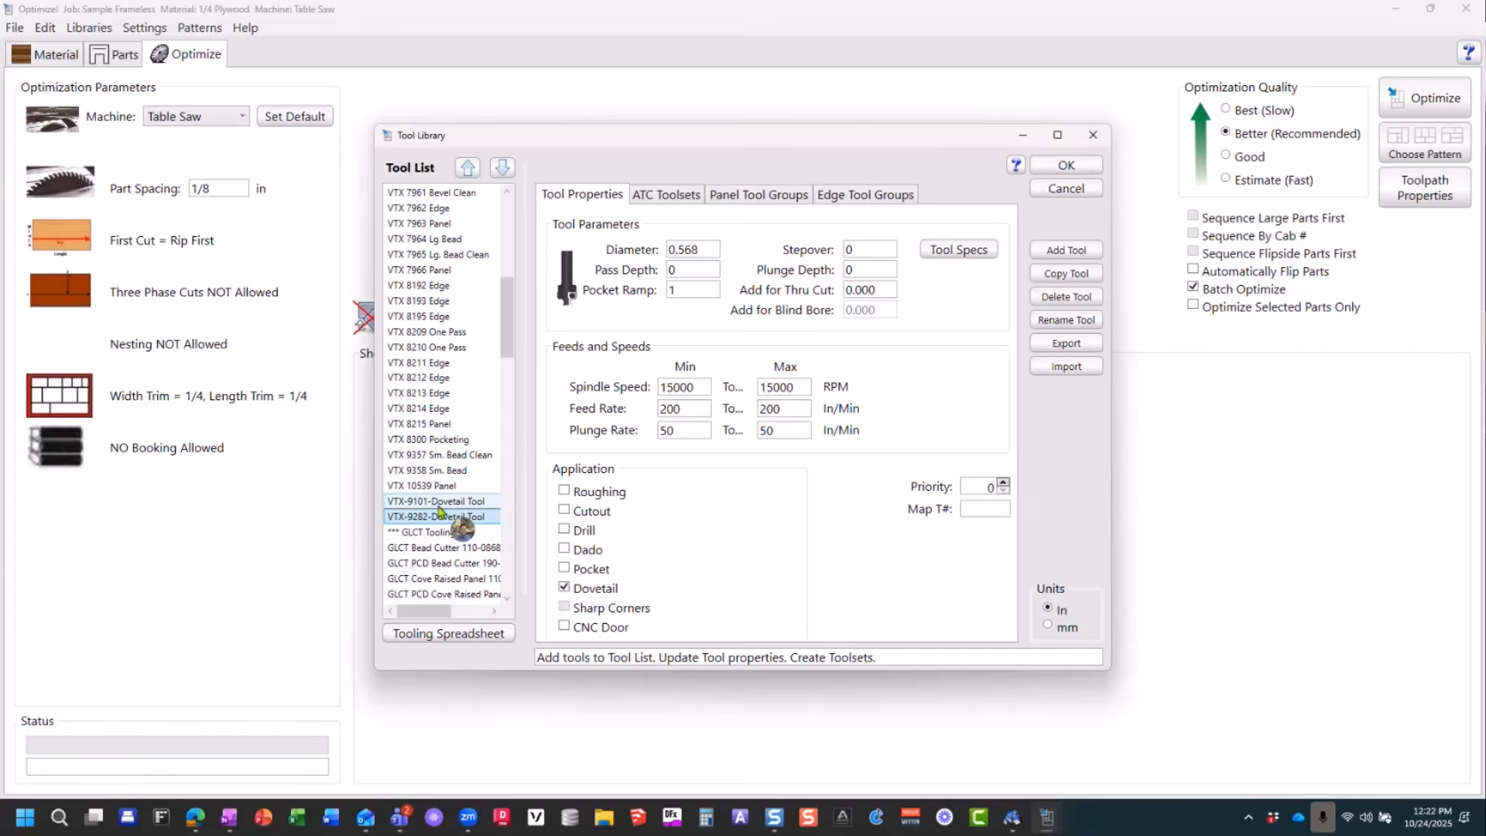
left_click(438, 505)
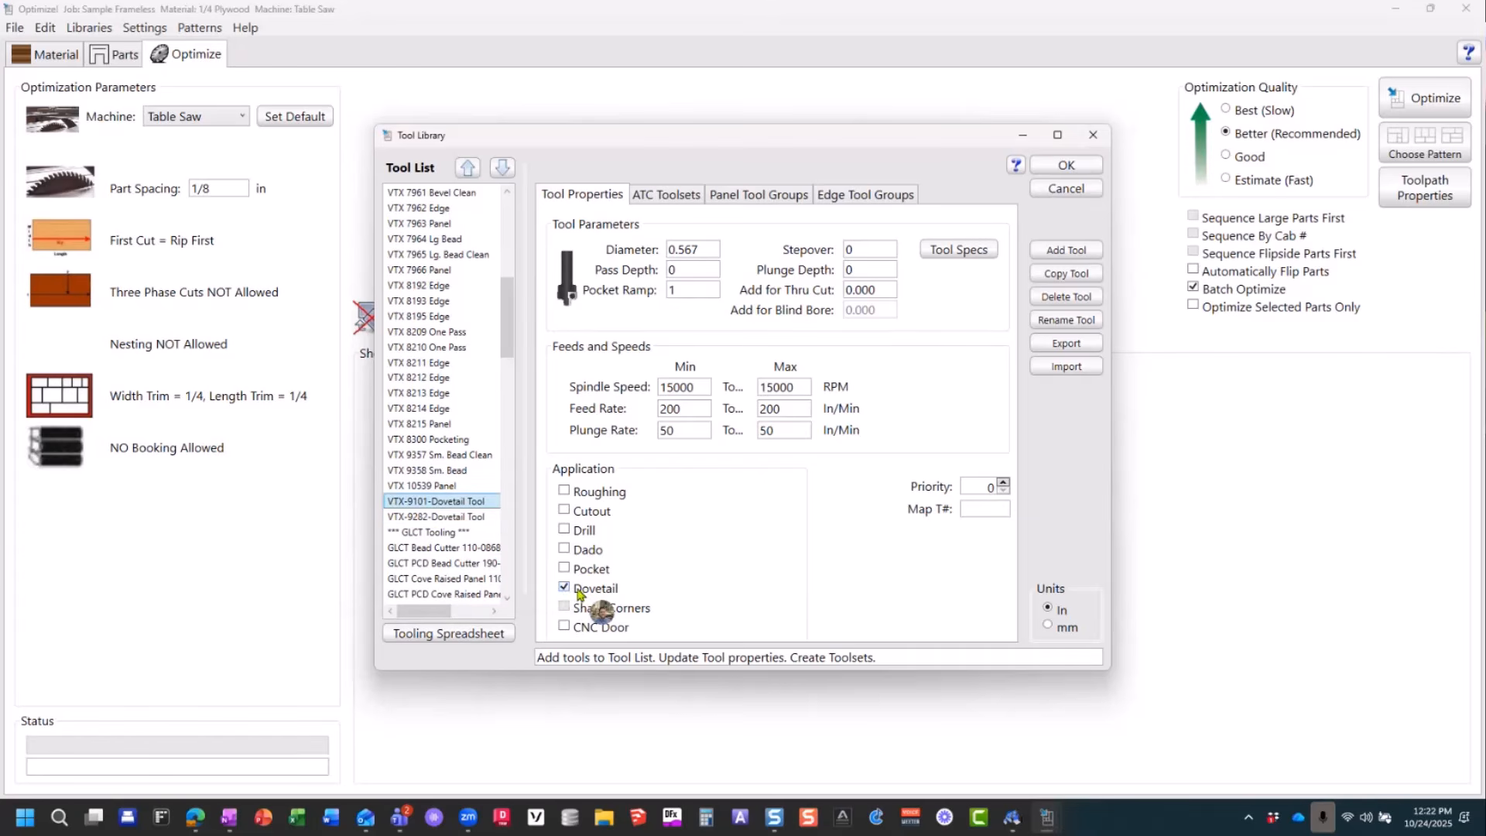
left_click(454, 520)
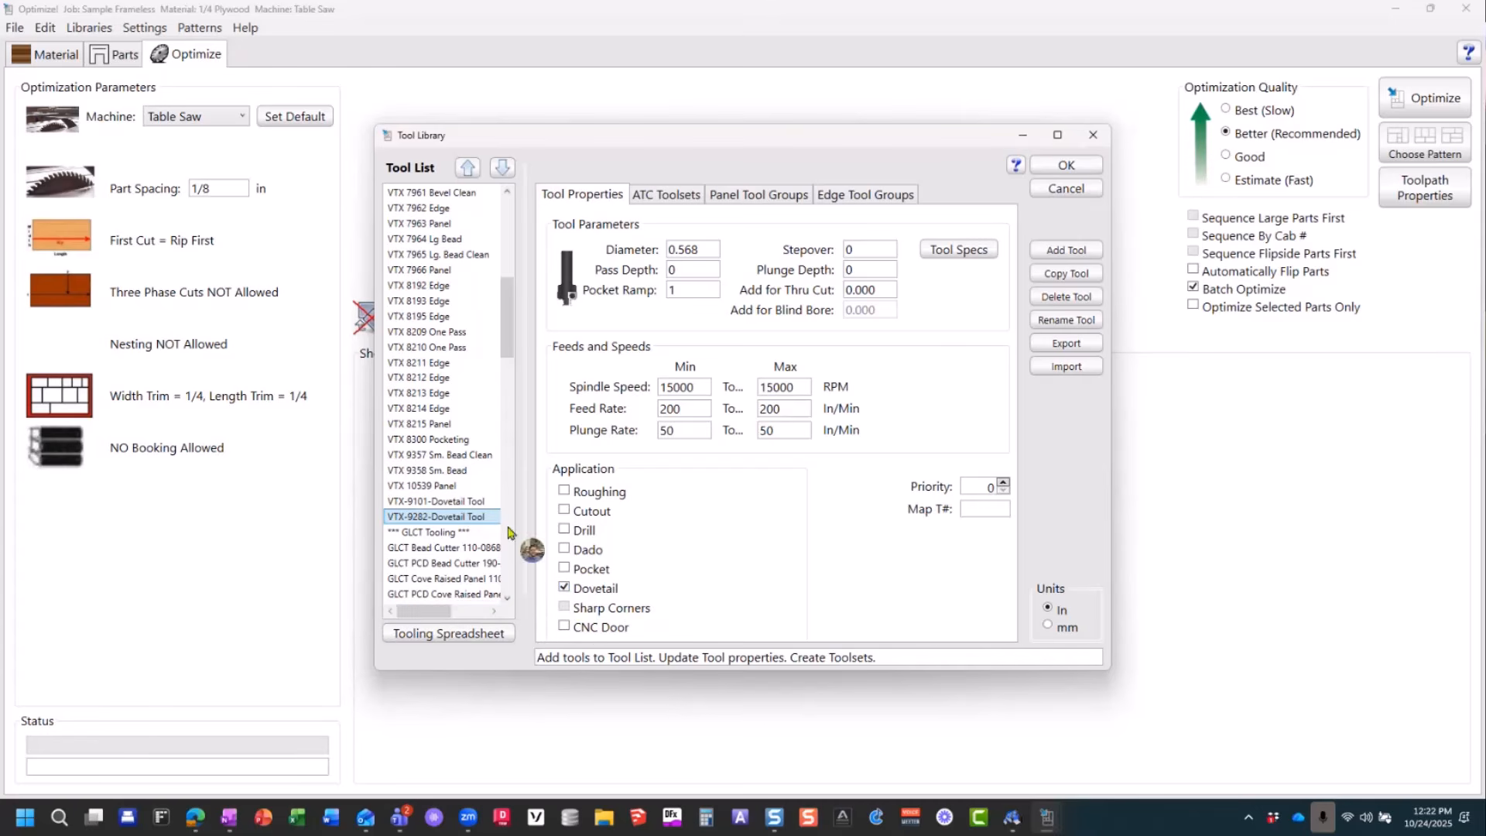
Step: Compare the Sharp Corners setting of the 90° and 60° Sharp Corner Tools
scroll(452, 455, "up", 2)
scroll(453, 455, "up", 5)
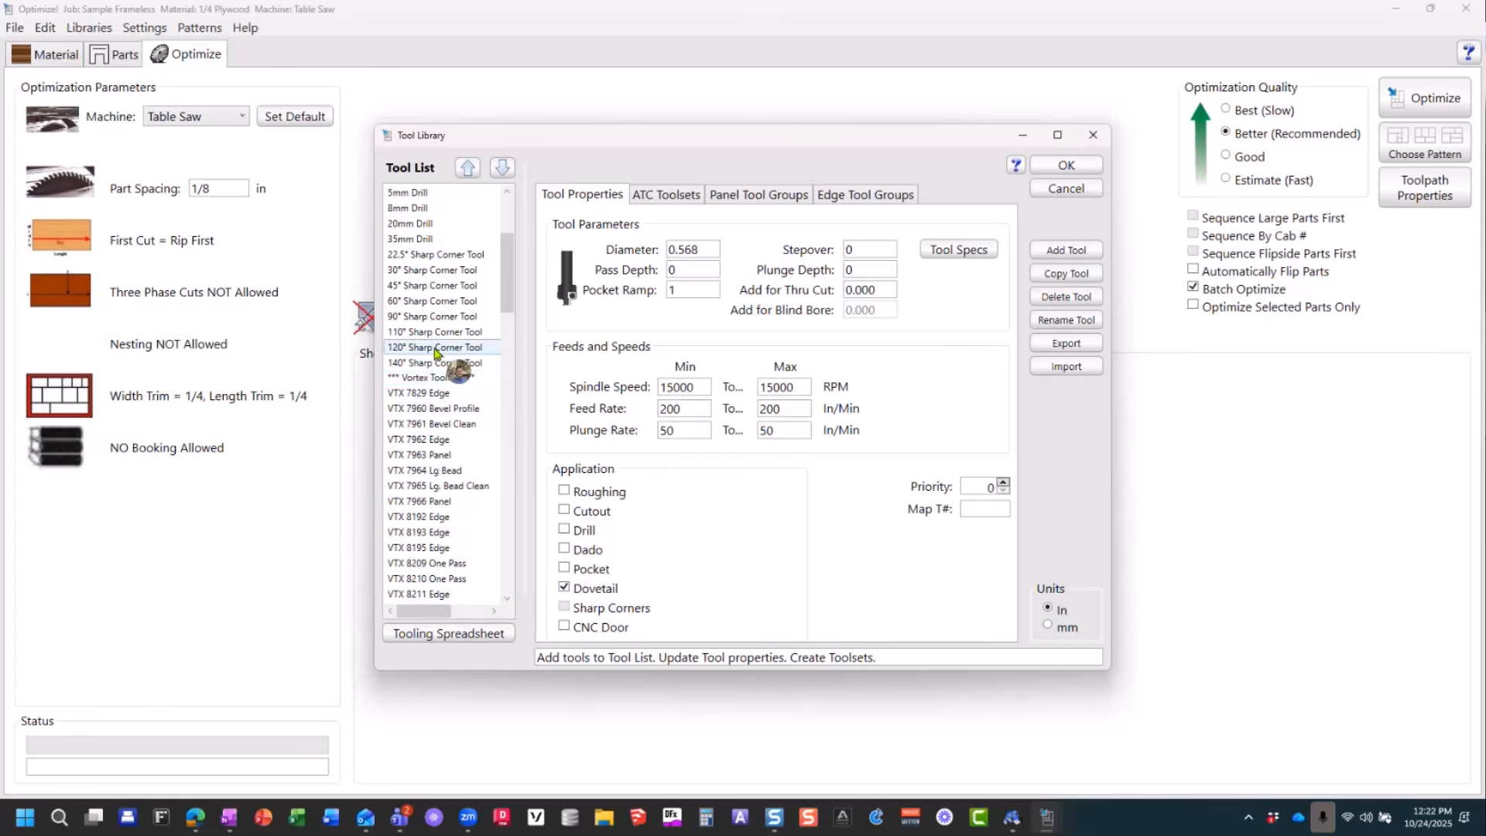
left_click(422, 316)
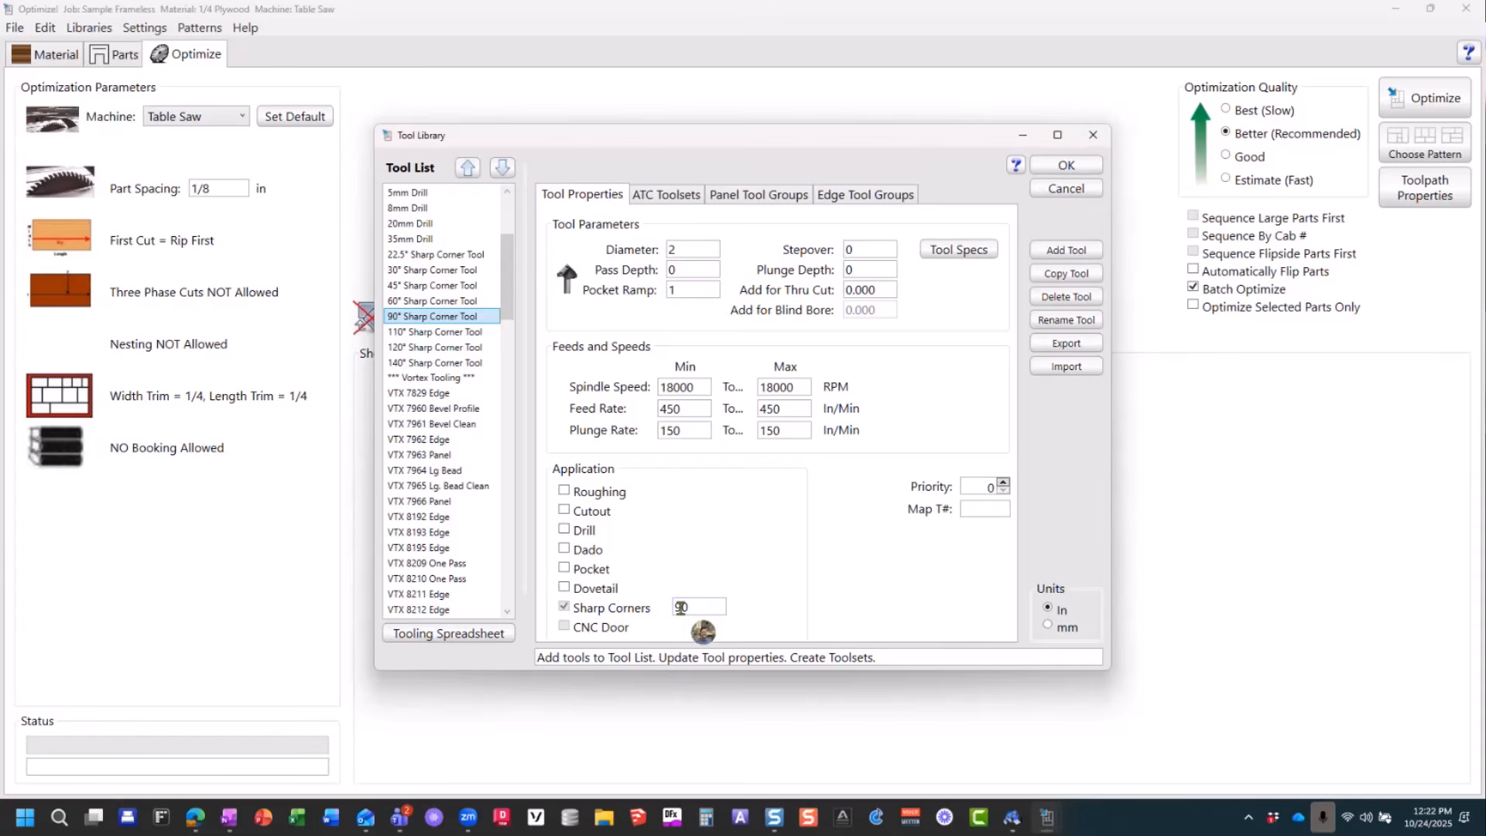
left_click(410, 304)
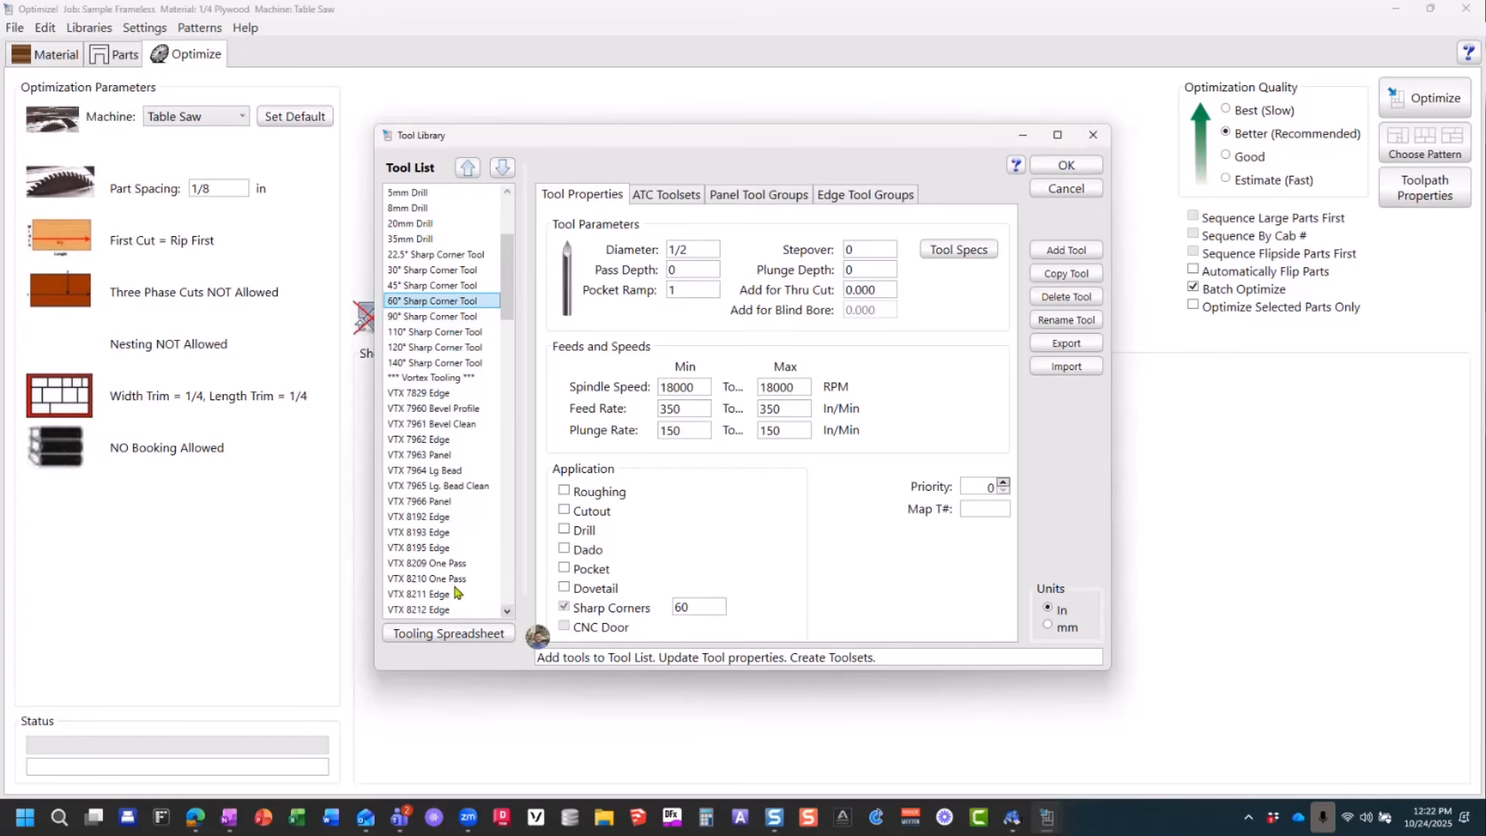
Step: Inspect the tool shape of the VTX 7966 Panel CNC door tool and close the Tool Shape Editor
scroll(398, 539, "down", 1)
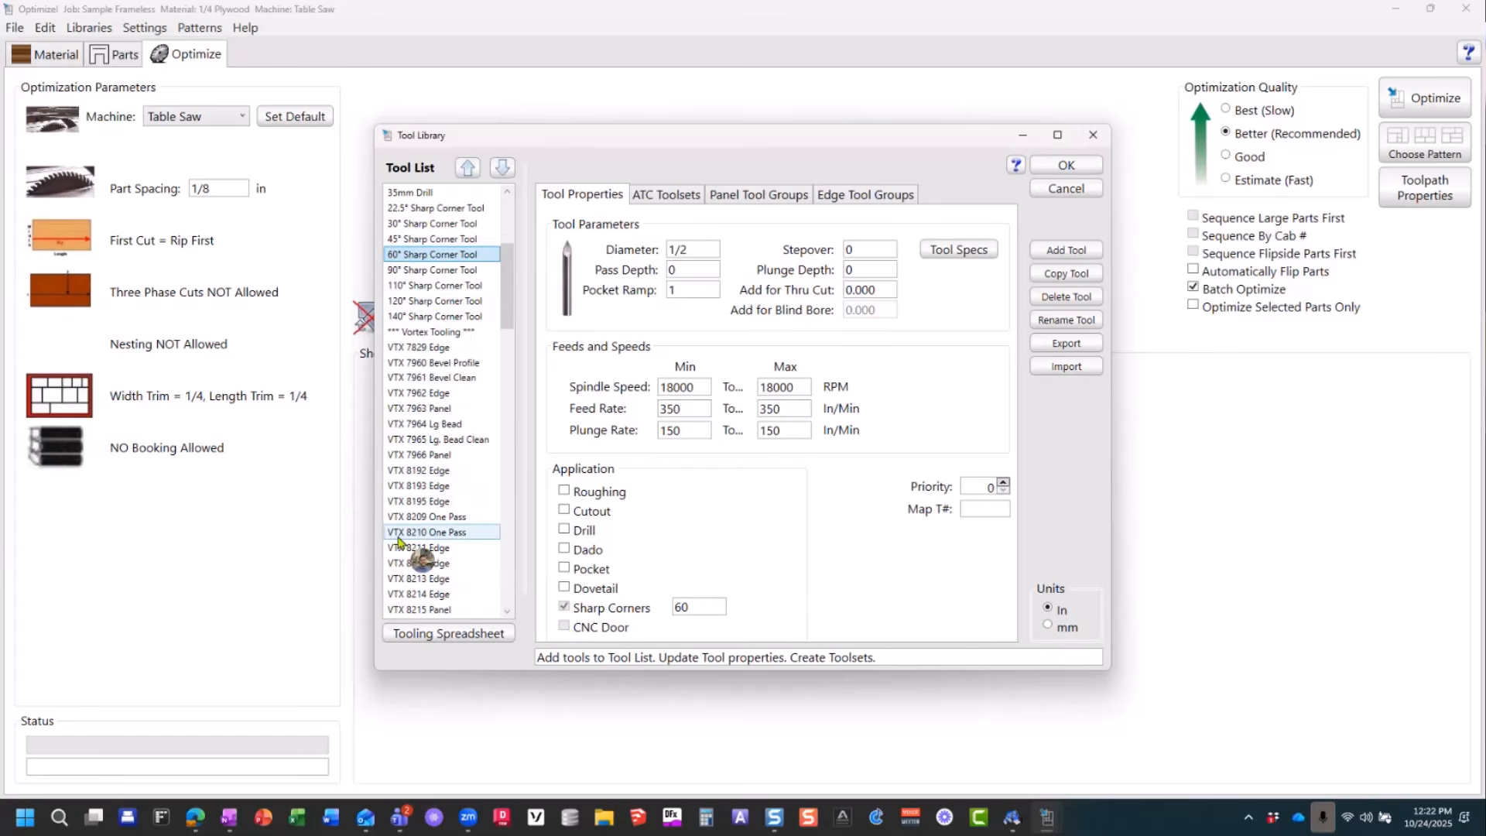
left_click(448, 456)
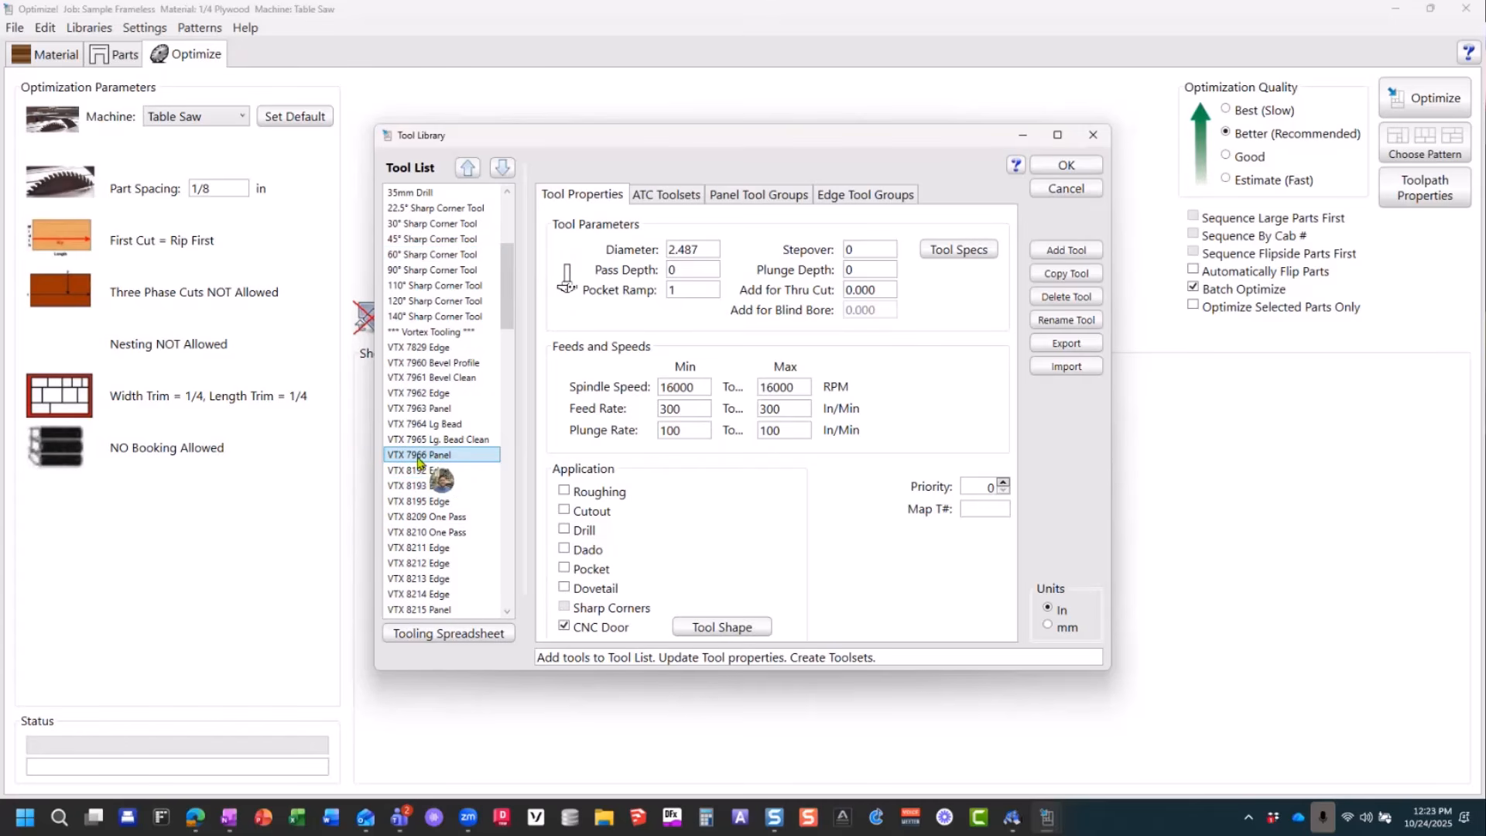
left_click(705, 628)
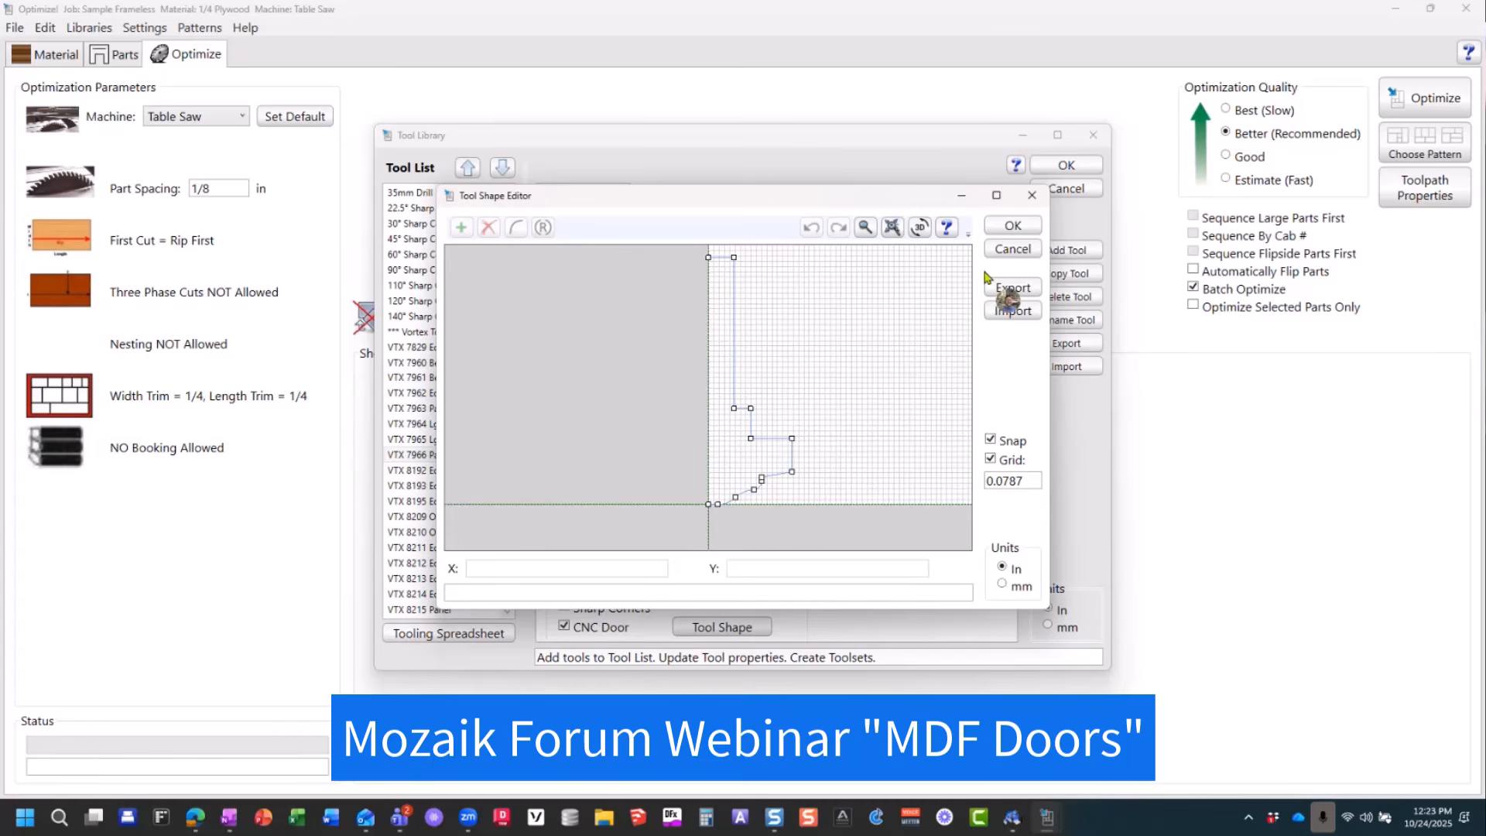
left_click(1008, 229)
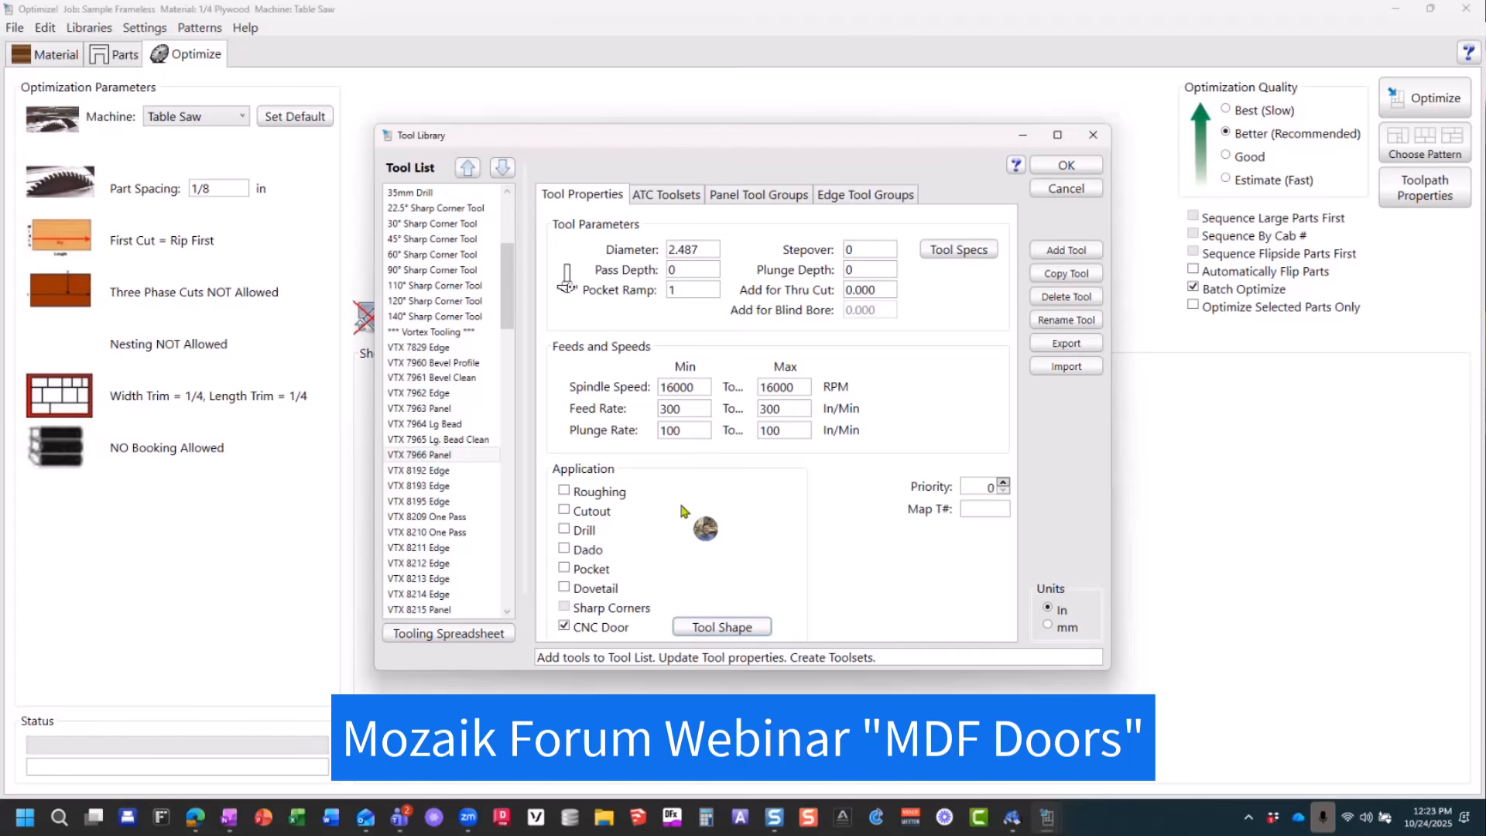
Step: Maximize the Tool Library and examine the VTX Raised Cove (w 1/4" Bead) panel tool group profile up close
left_click(735, 196)
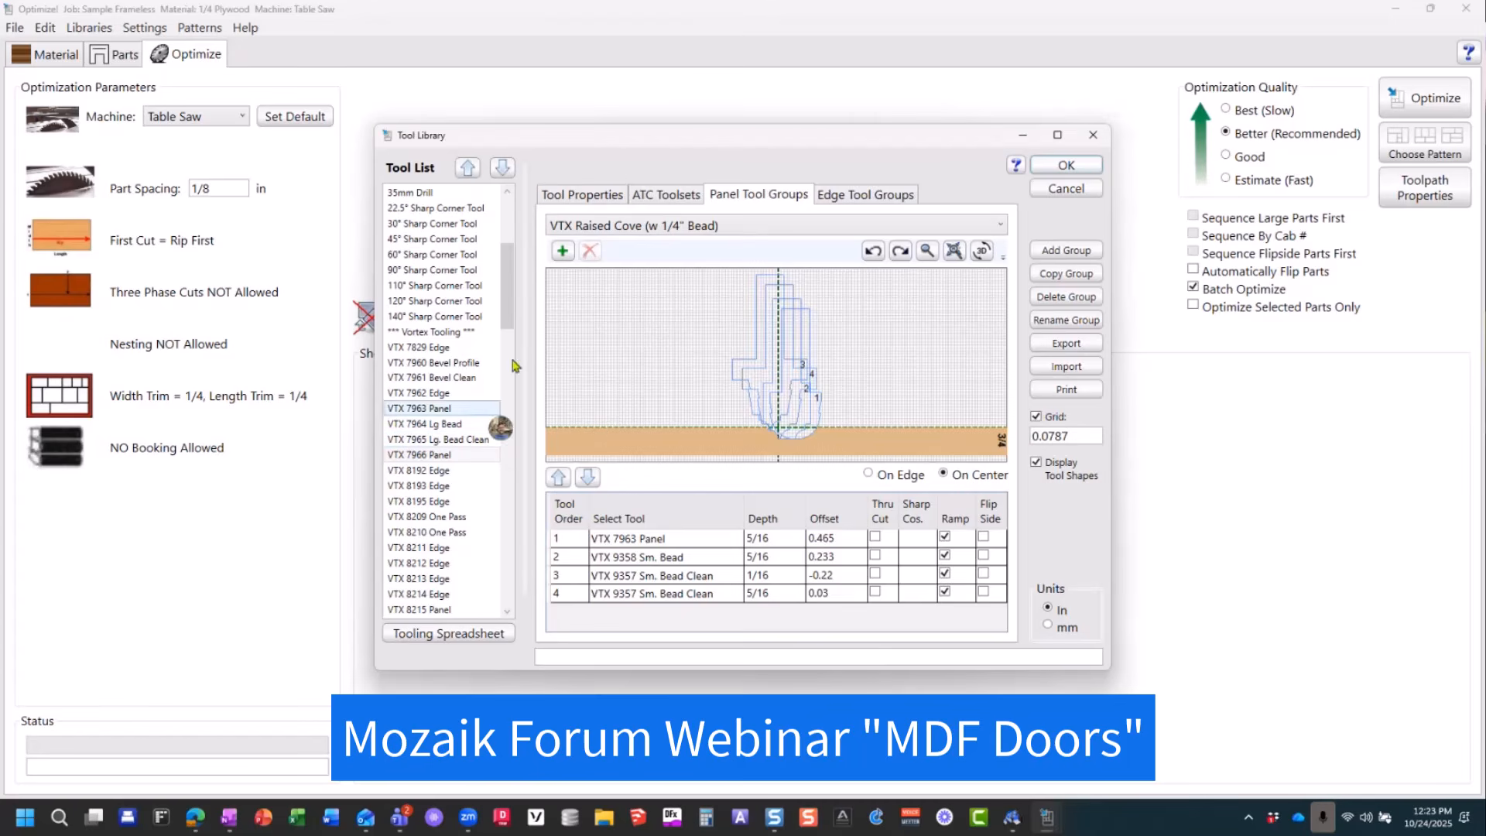
left_click(594, 197)
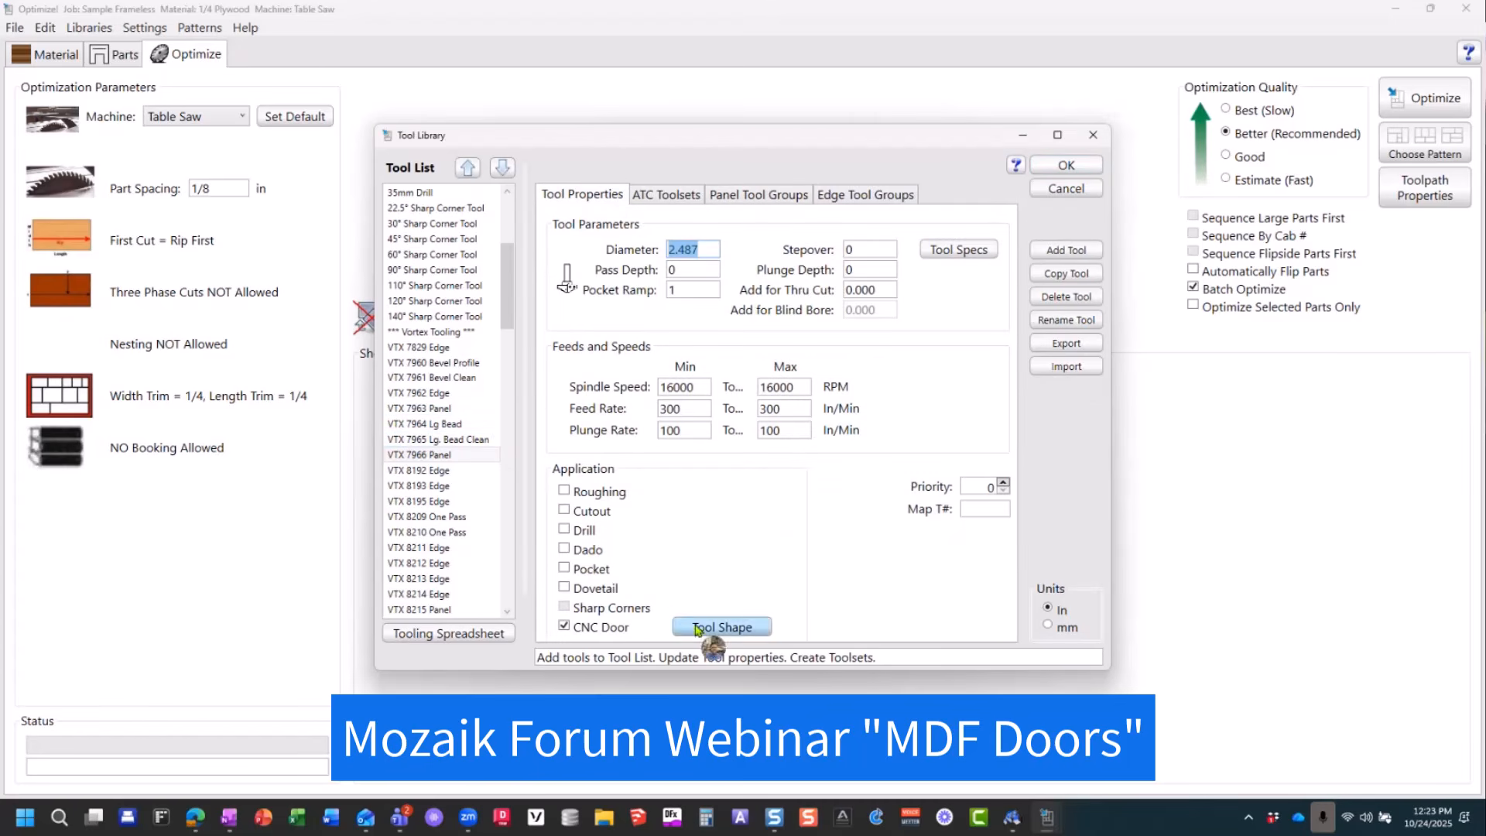
left_click(734, 198)
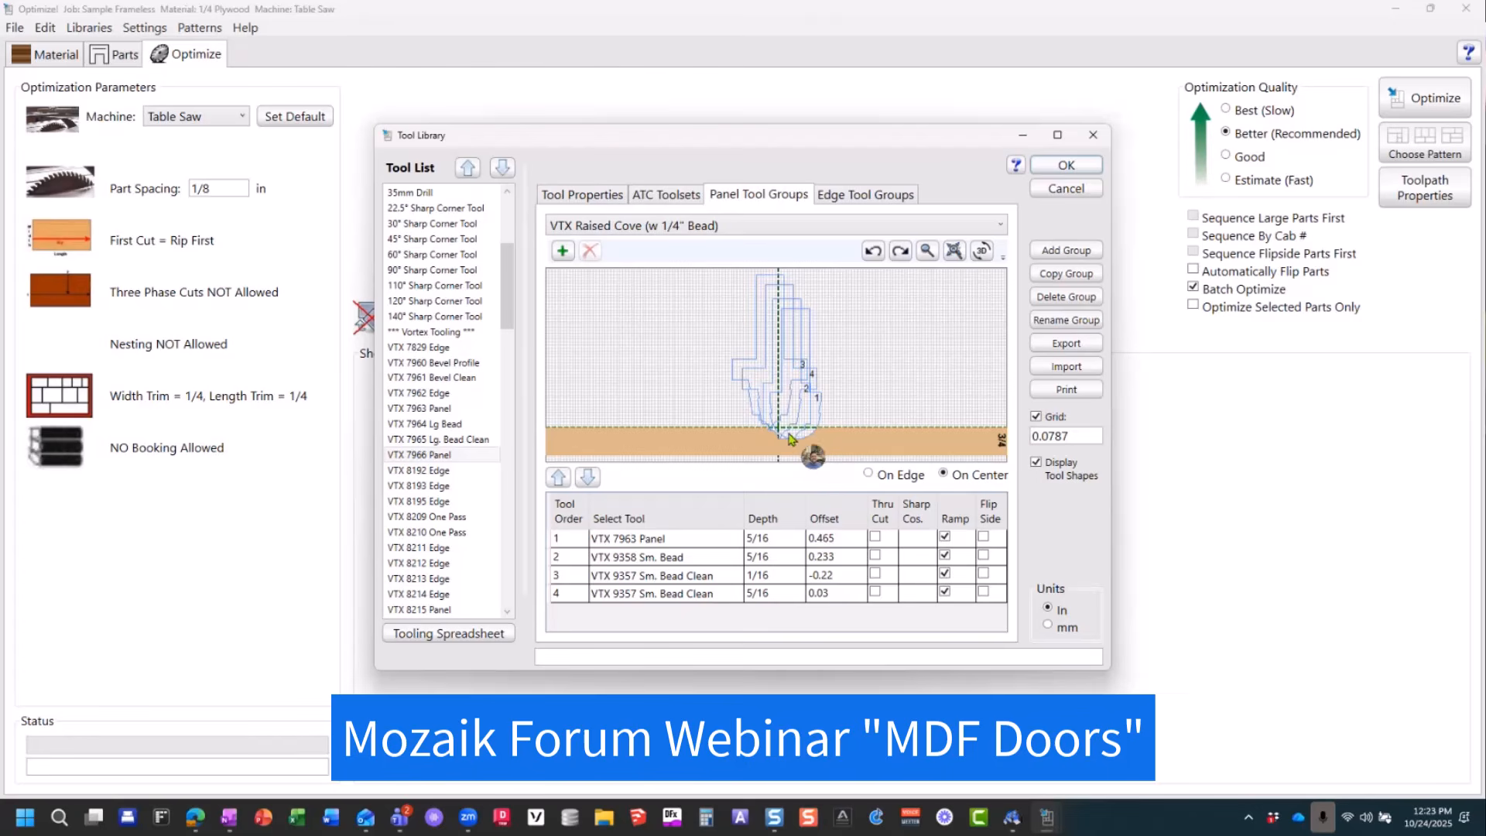
left_click(1057, 135)
scroll(770, 522, "up", 8)
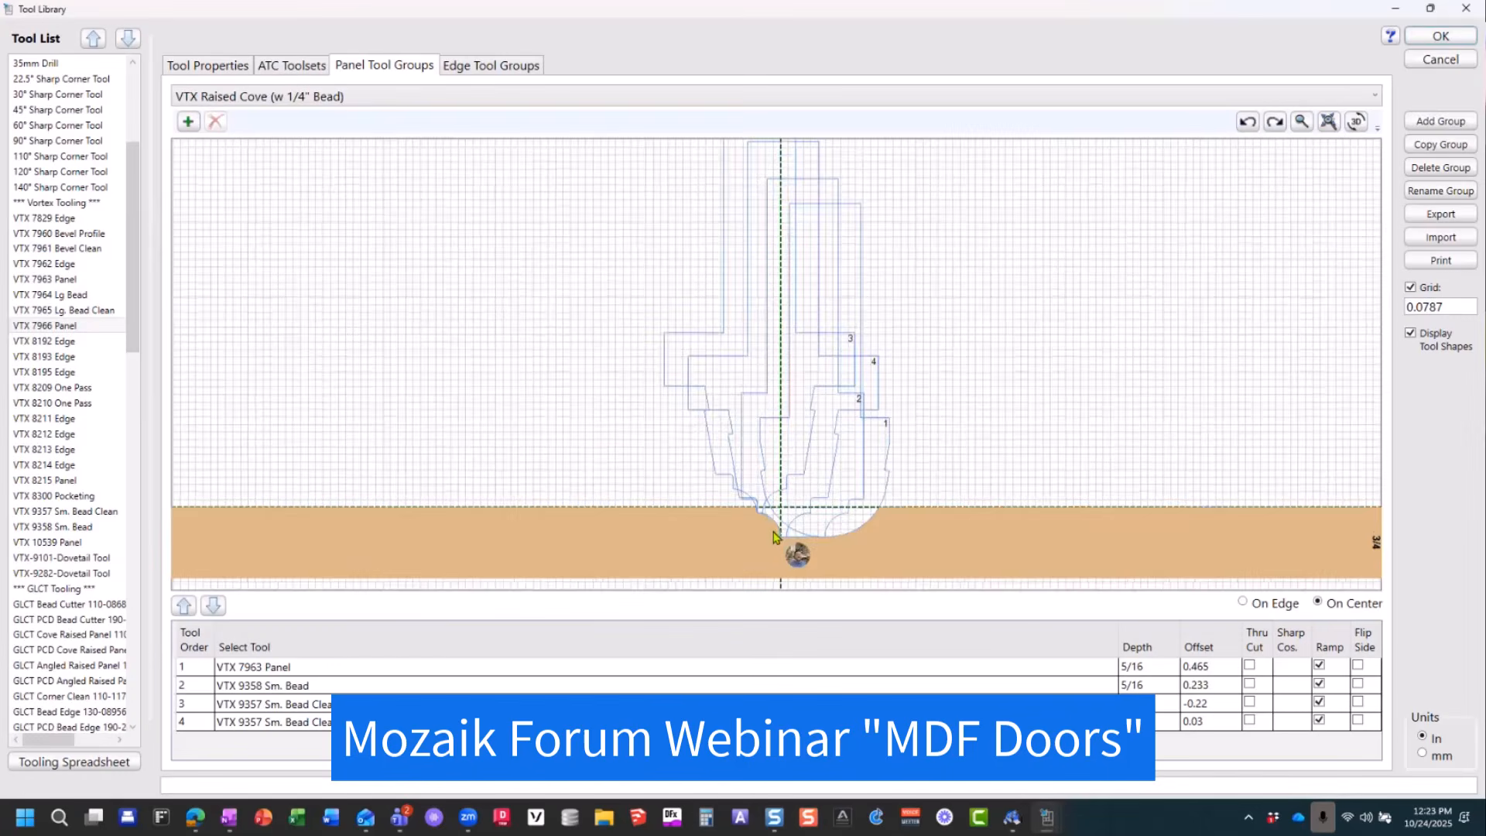
scroll(786, 544, "up", 1)
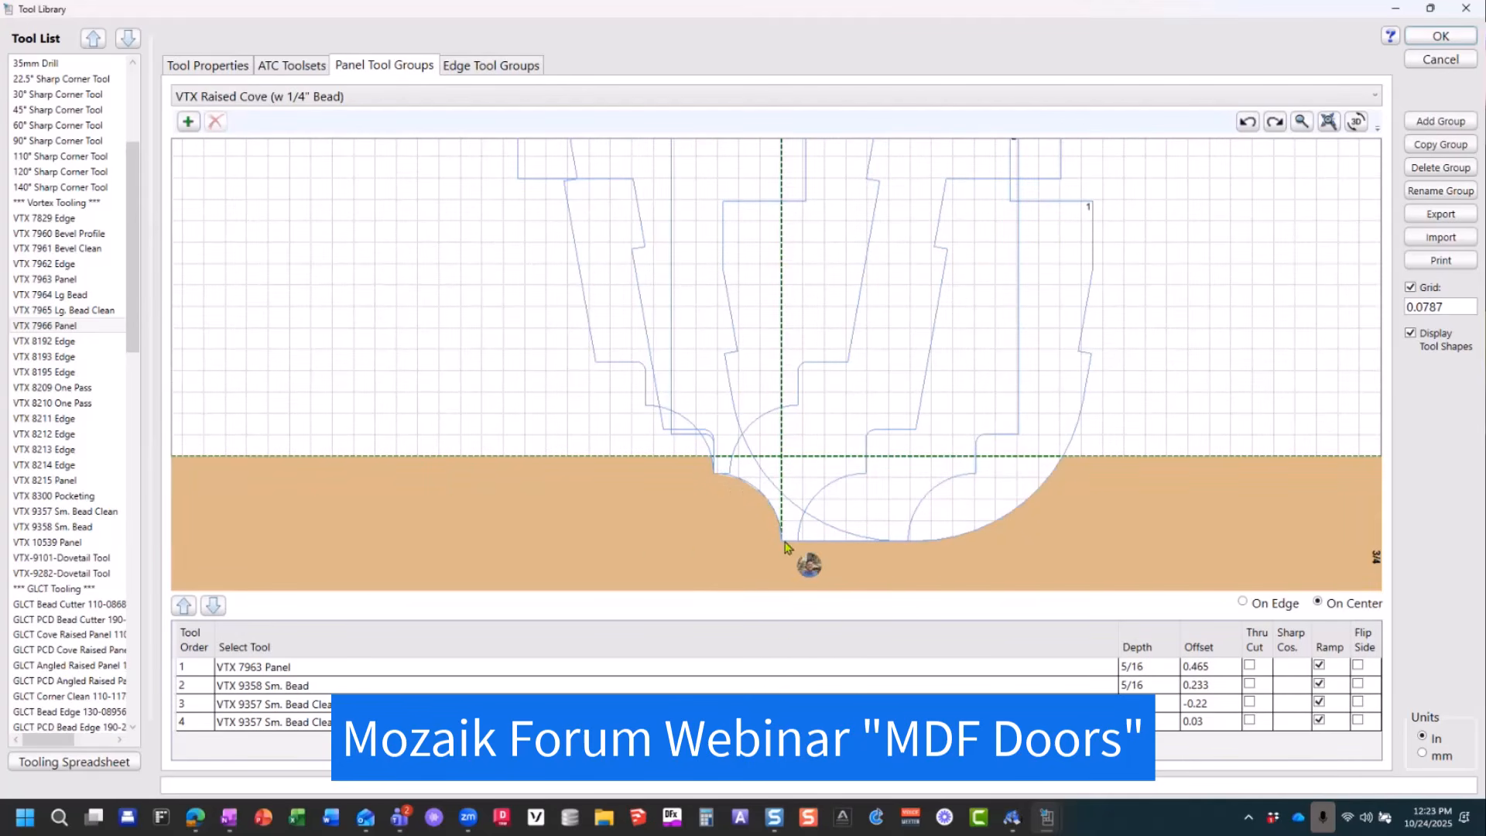
Step: Highlight each of the four tools in the VTX Raised Cove (w 1/4" Bead) group to examine its cutting profile
left_click(252, 666)
left_click(255, 686)
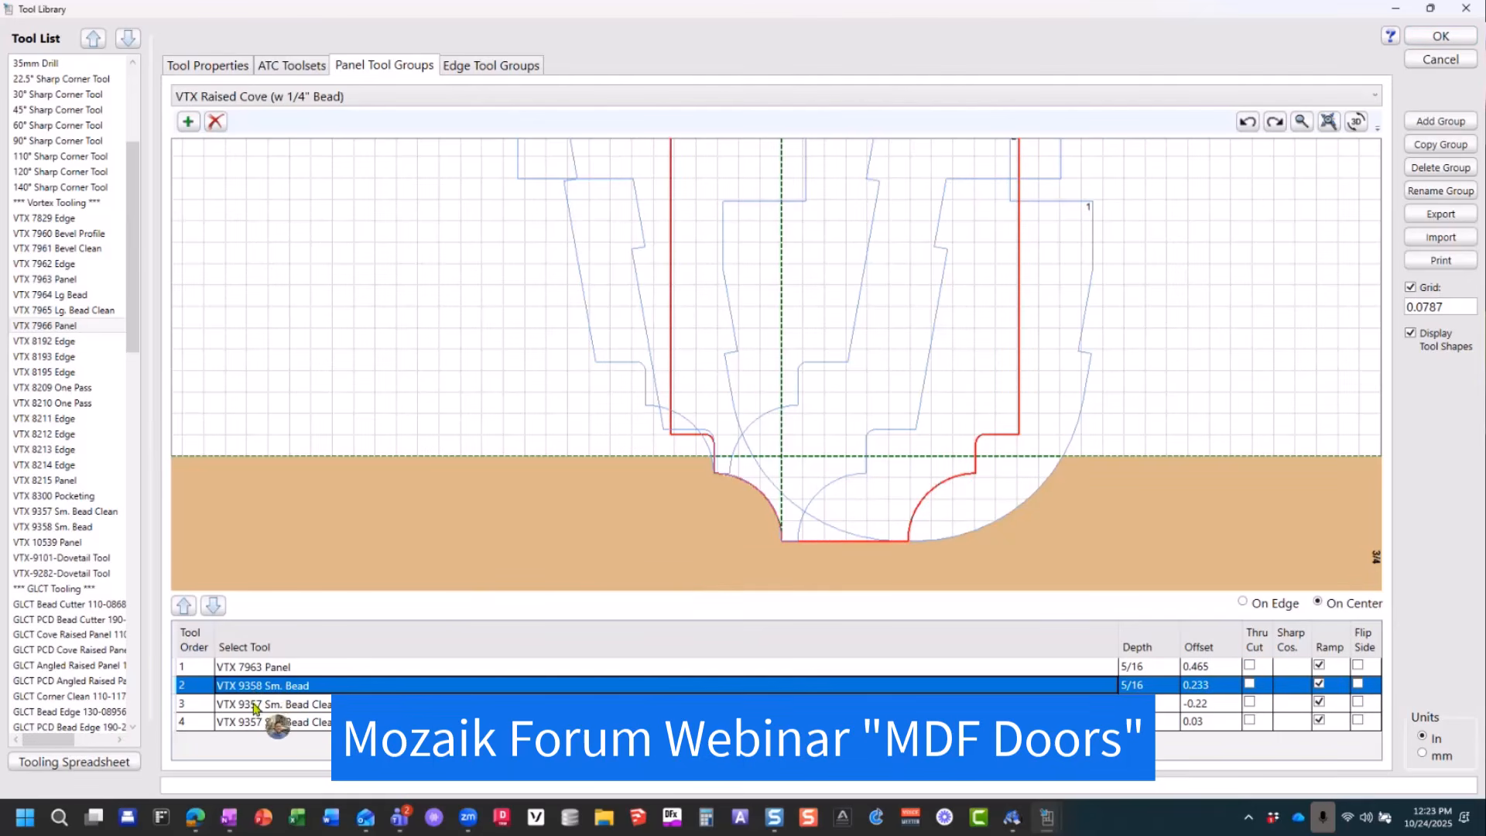
left_click(255, 705)
left_click(254, 723)
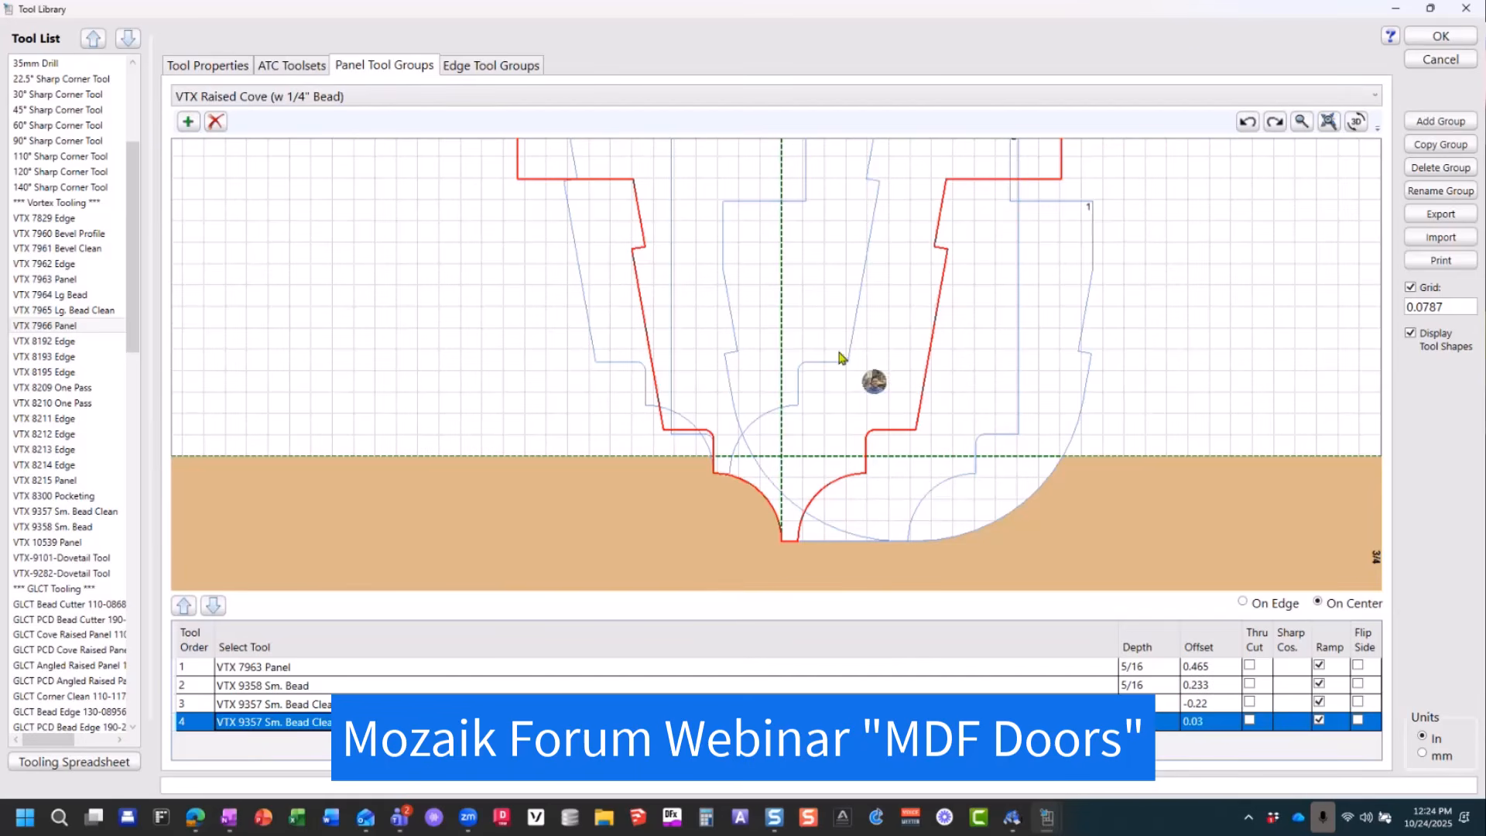
Step: Review the properties and applications of the 60° Sharp Corner Tool, 1/8 Downshear and 1/4 Compression
left_click(232, 68)
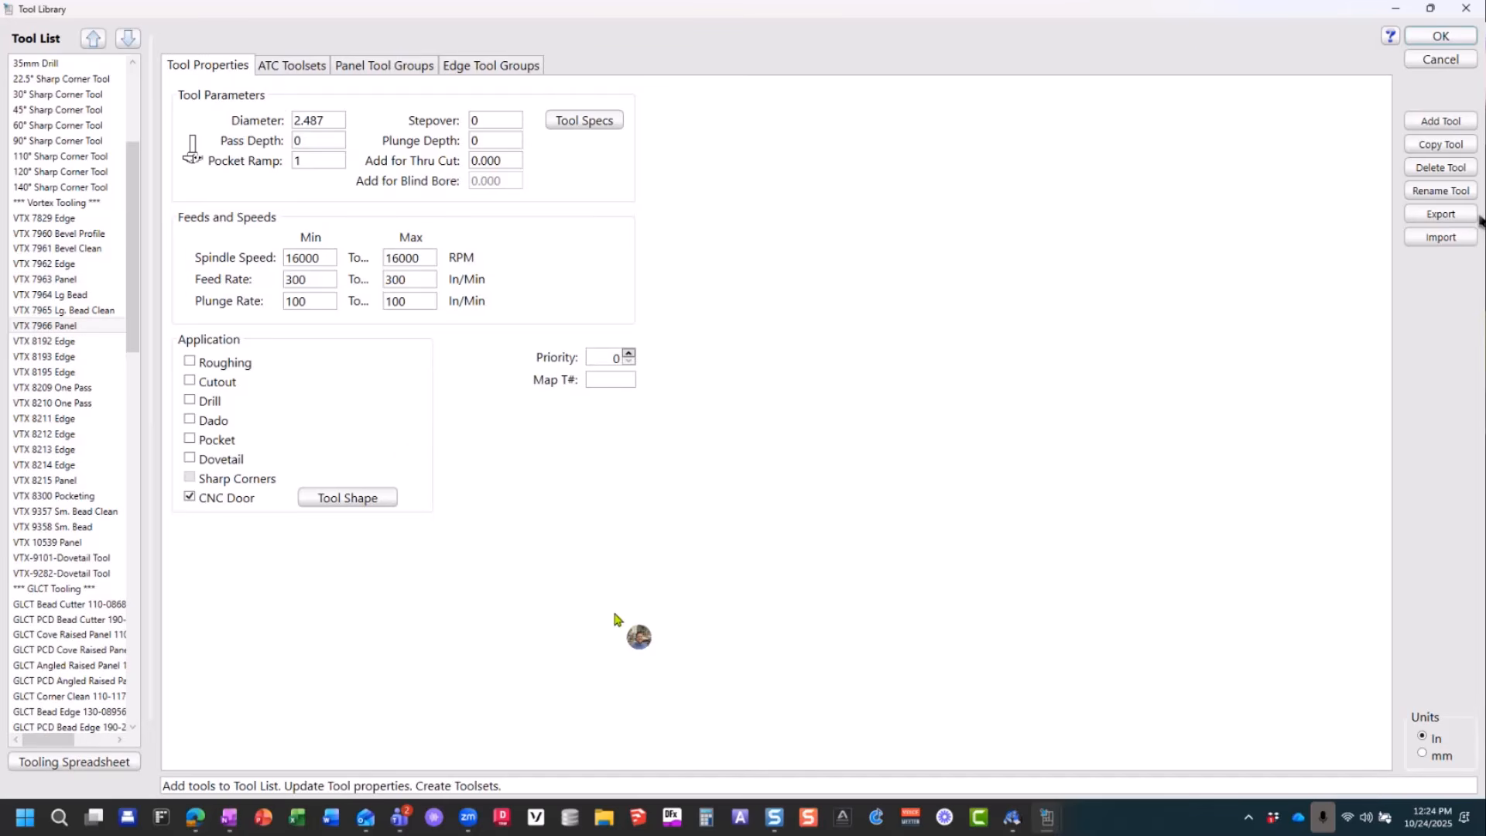
left_click(85, 125)
scroll(62, 116, "up", 5)
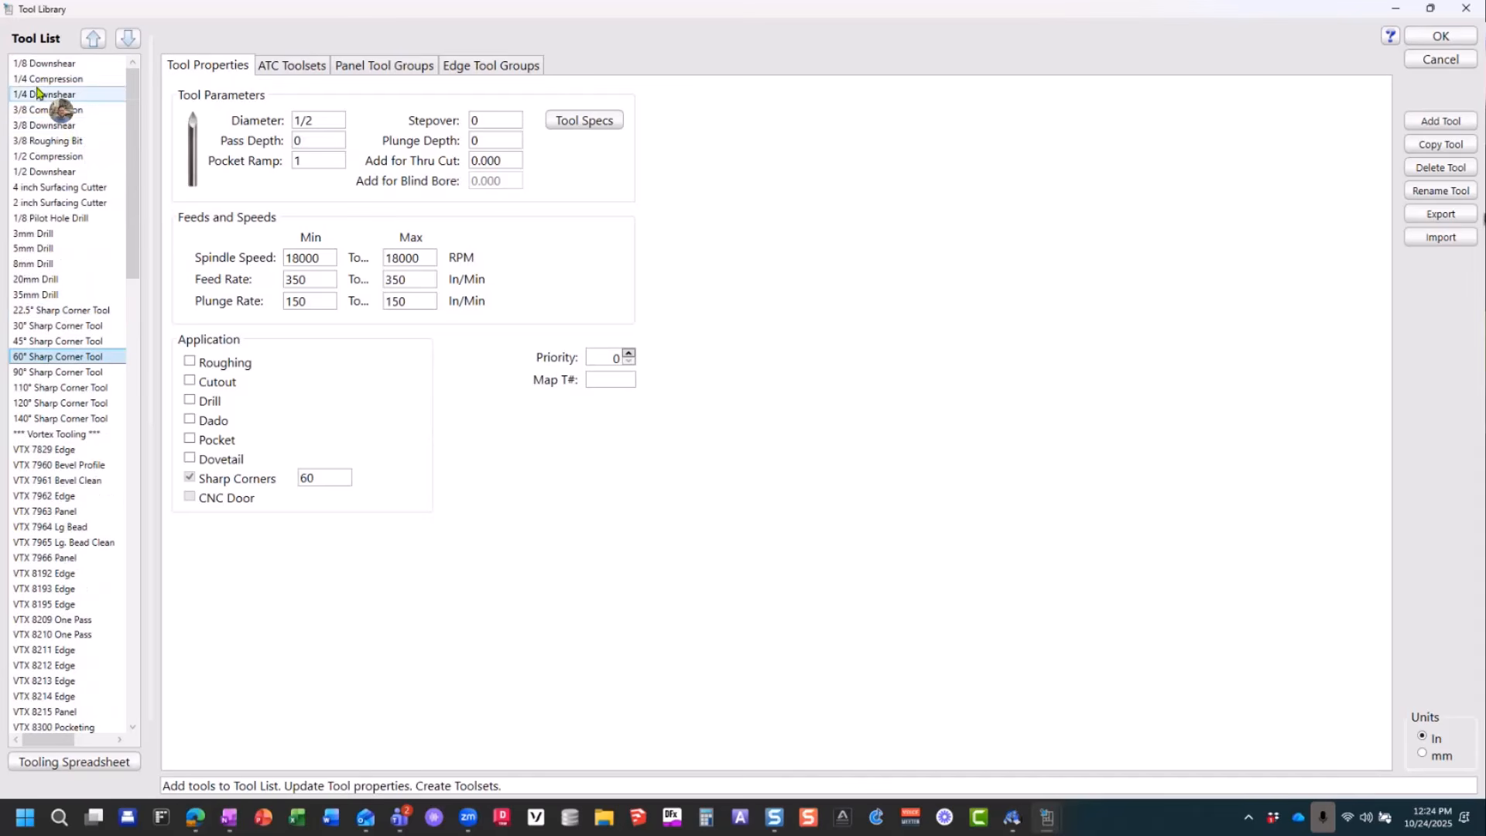
left_click(38, 66)
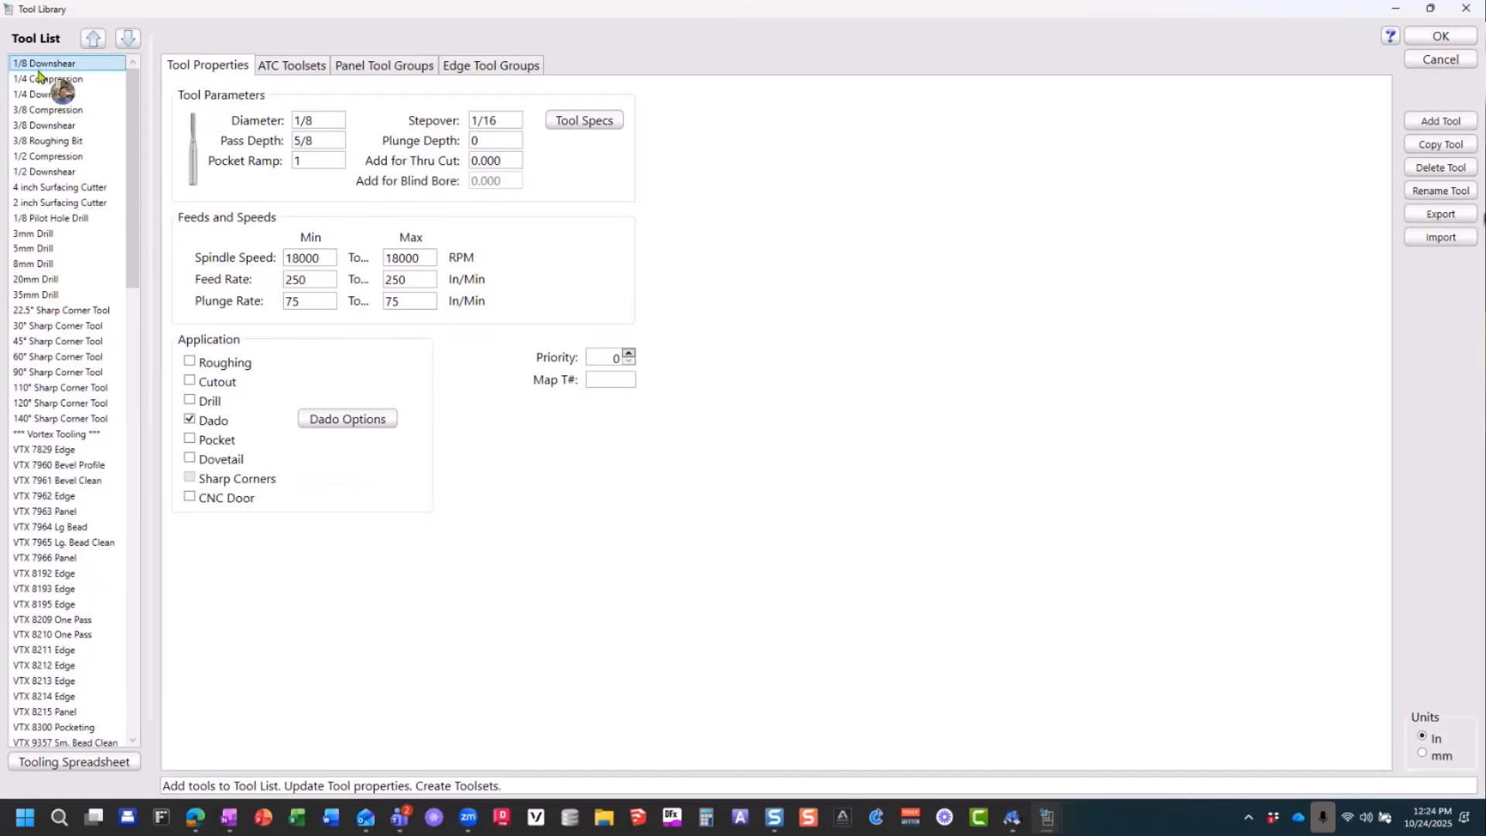
left_click(46, 78)
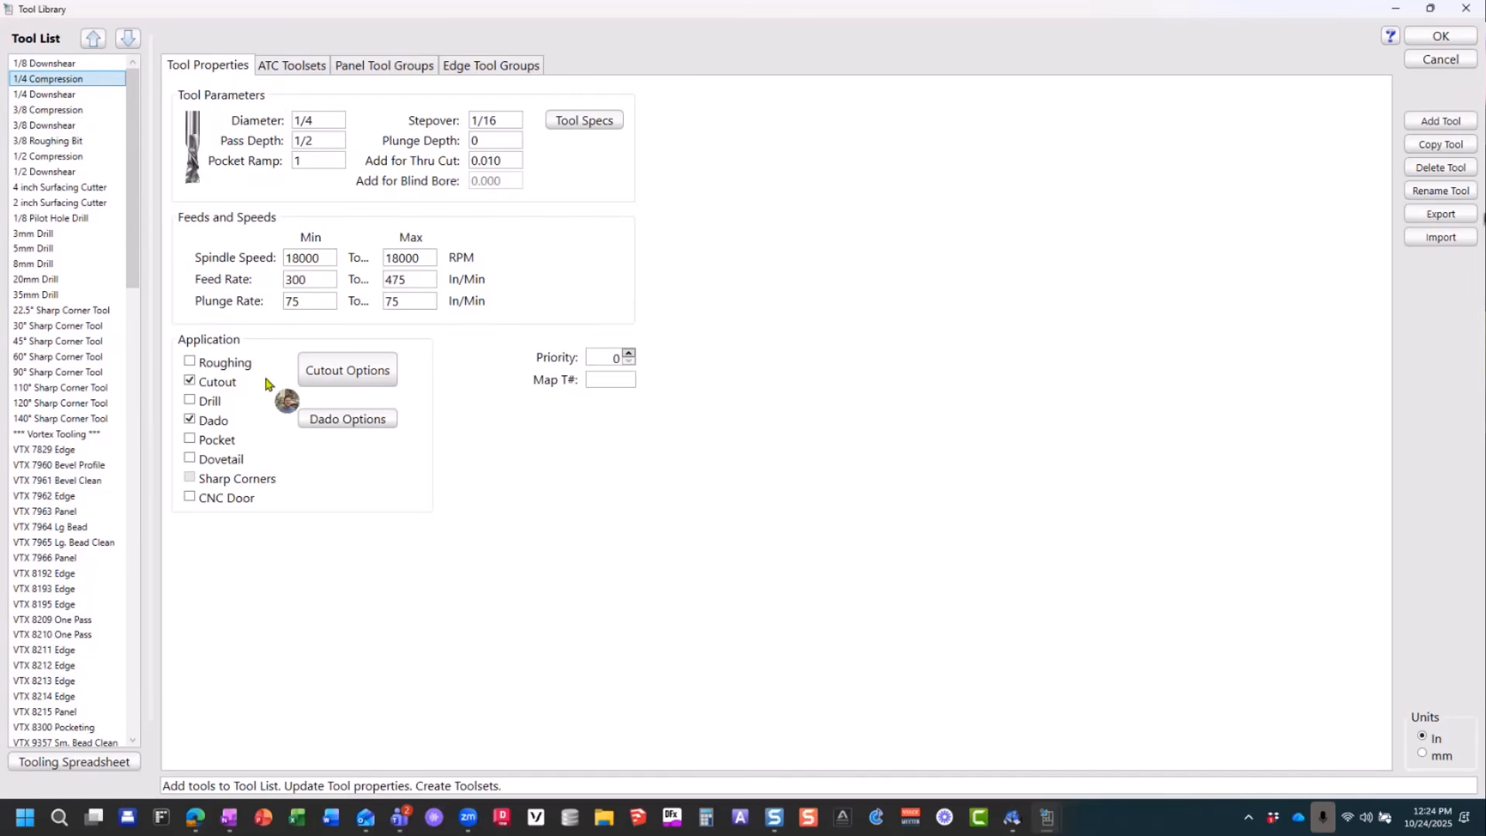
Step: Examine the 1/4 Compression tool's cutout options for the CNC Router, then reopen them to check the machine selection and close them
left_click(334, 372)
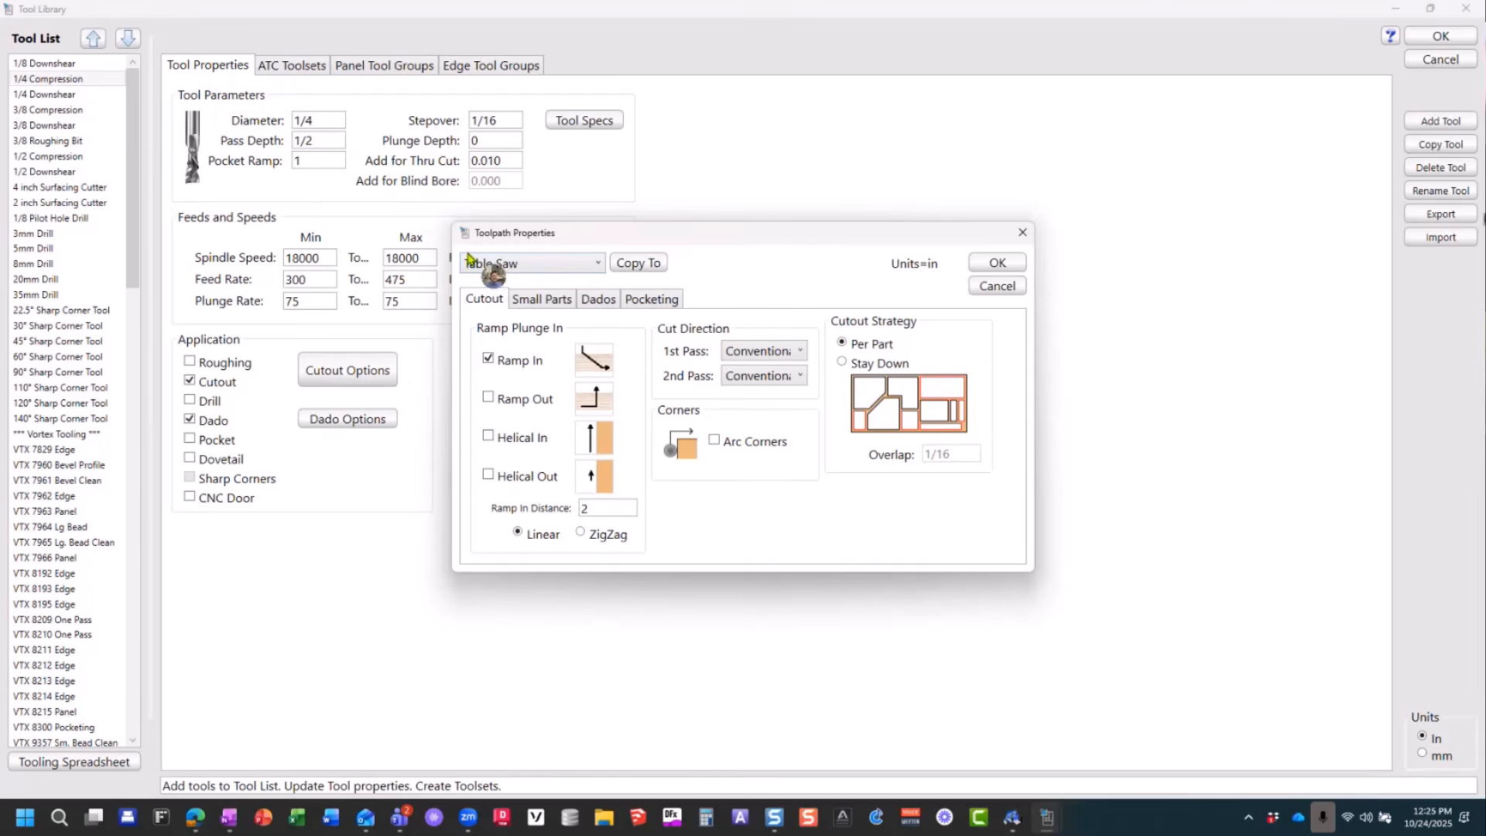
left_click(593, 267)
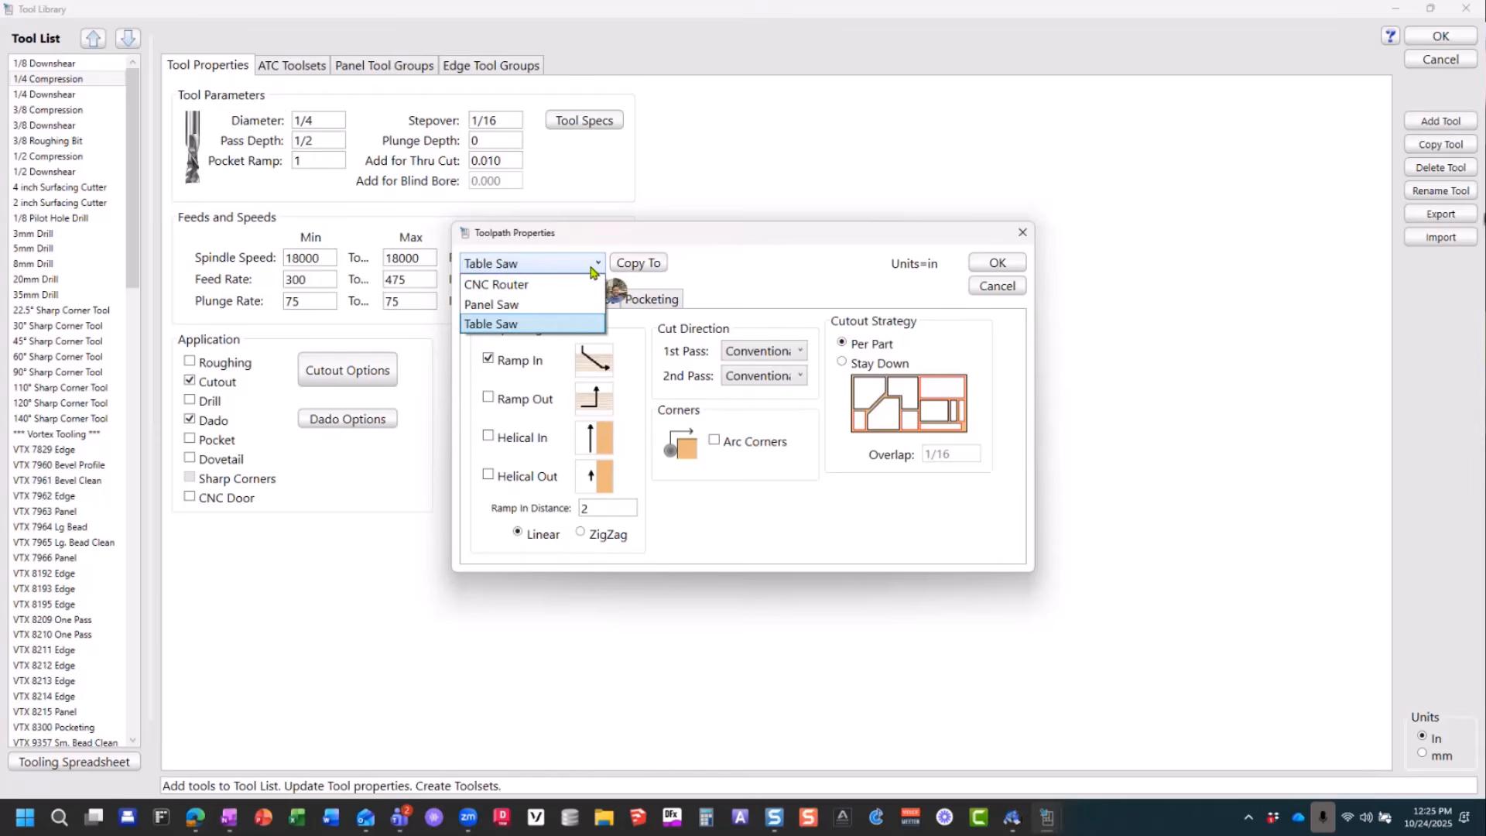
left_click(499, 284)
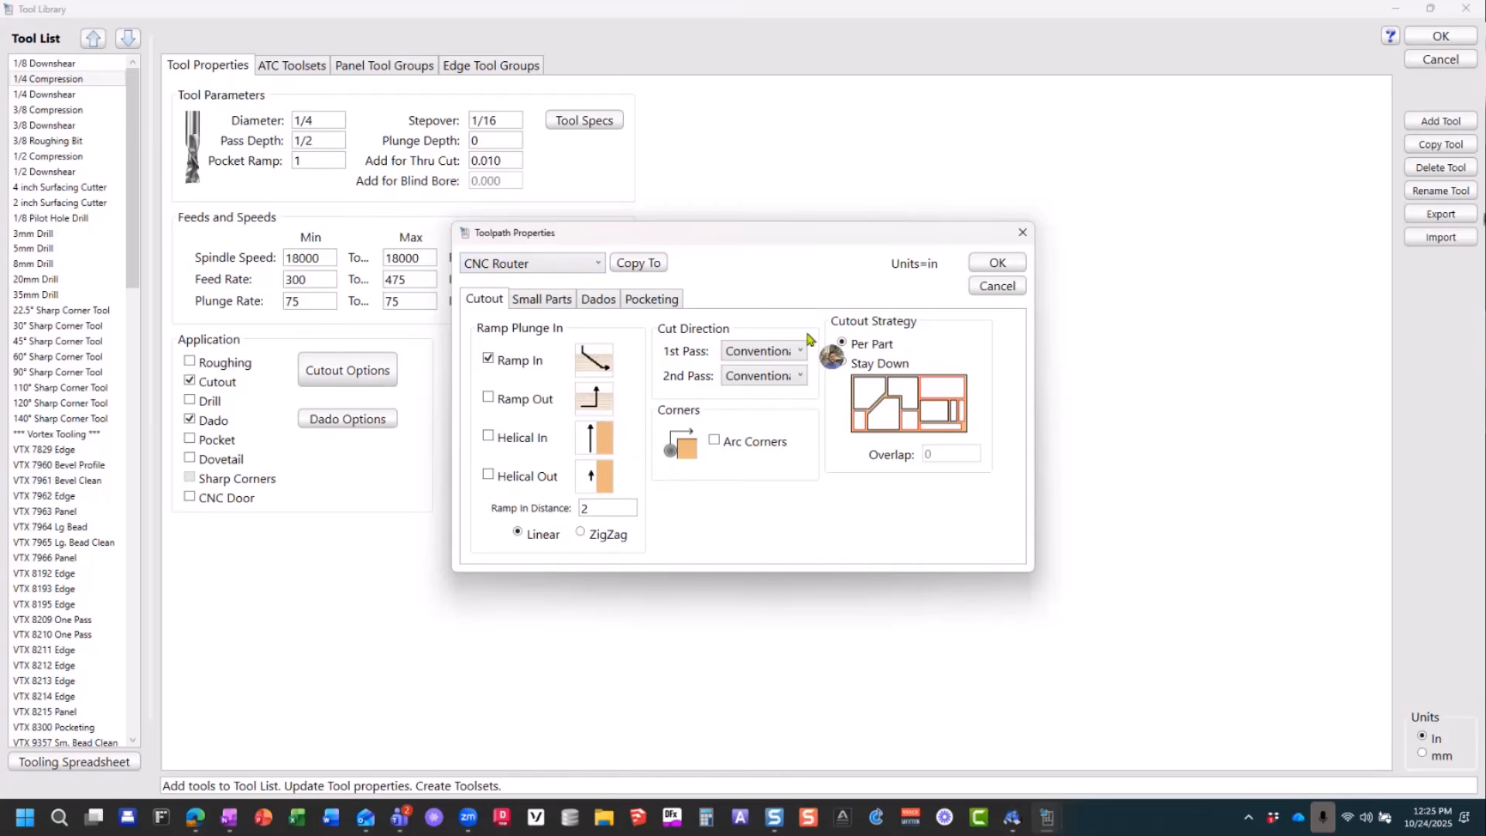
left_click(540, 264)
left_click(542, 281)
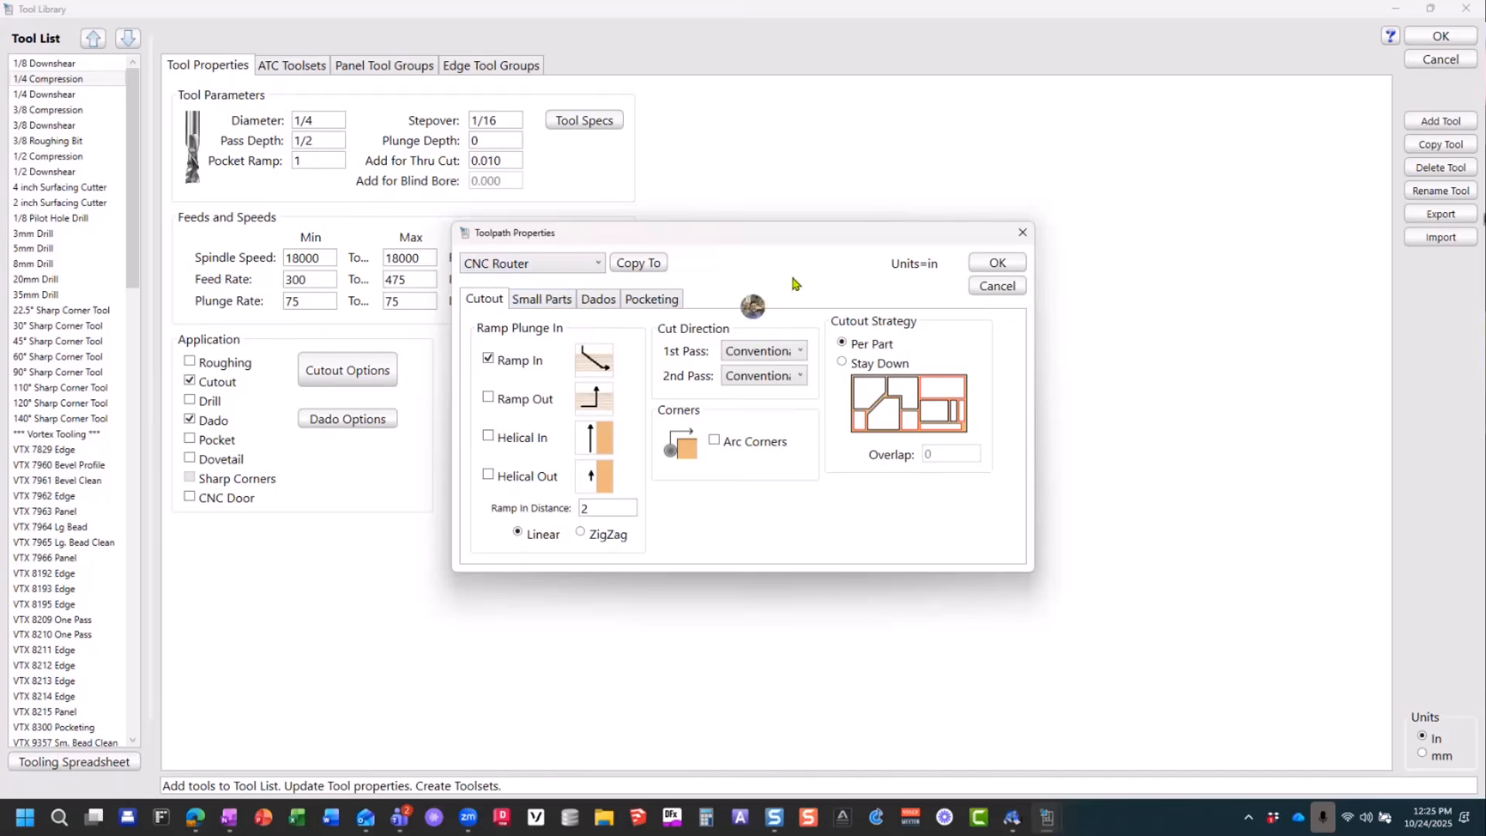
left_click(996, 264)
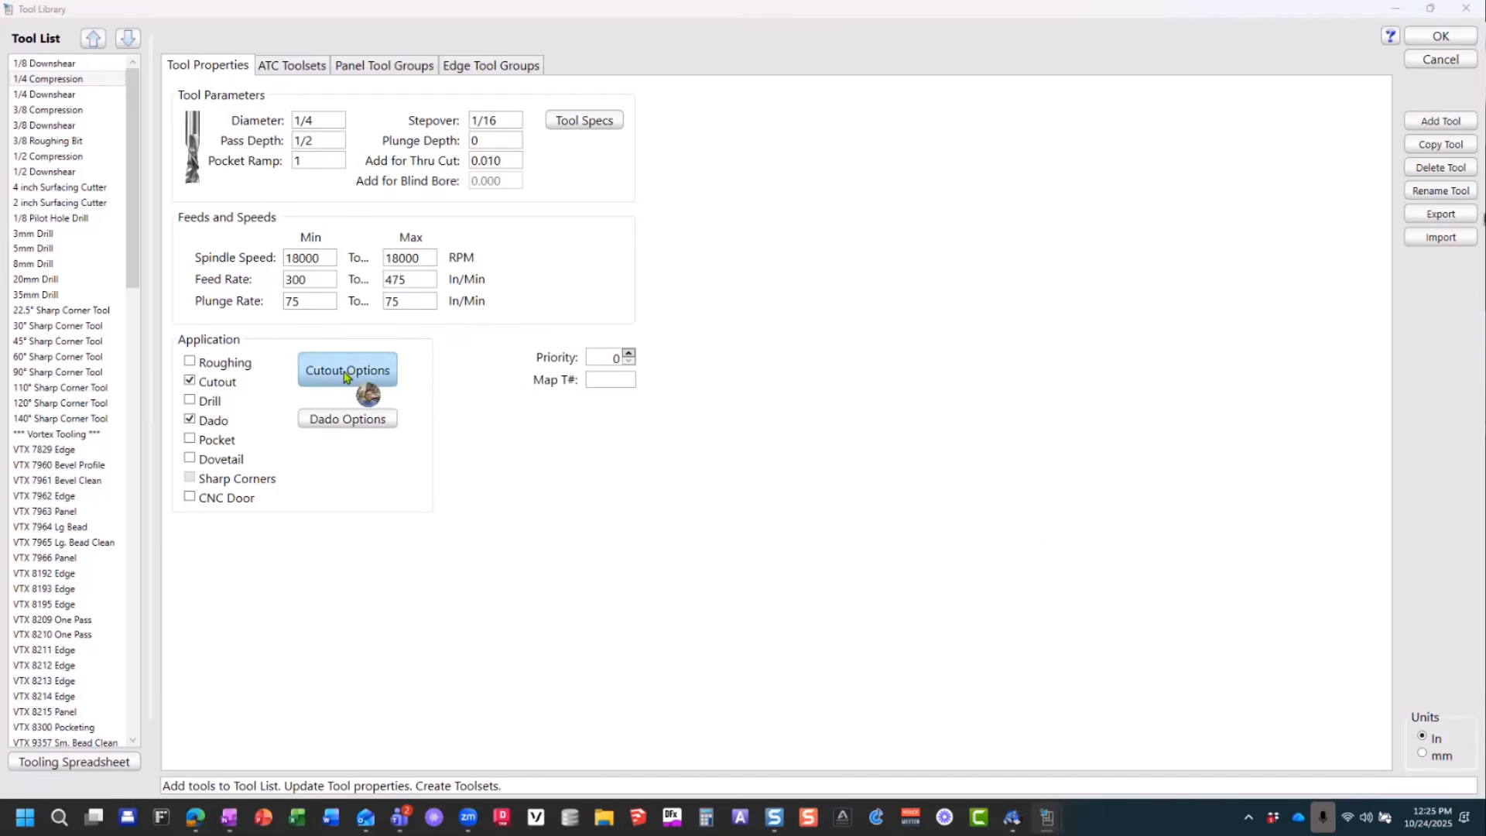
left_click(367, 387)
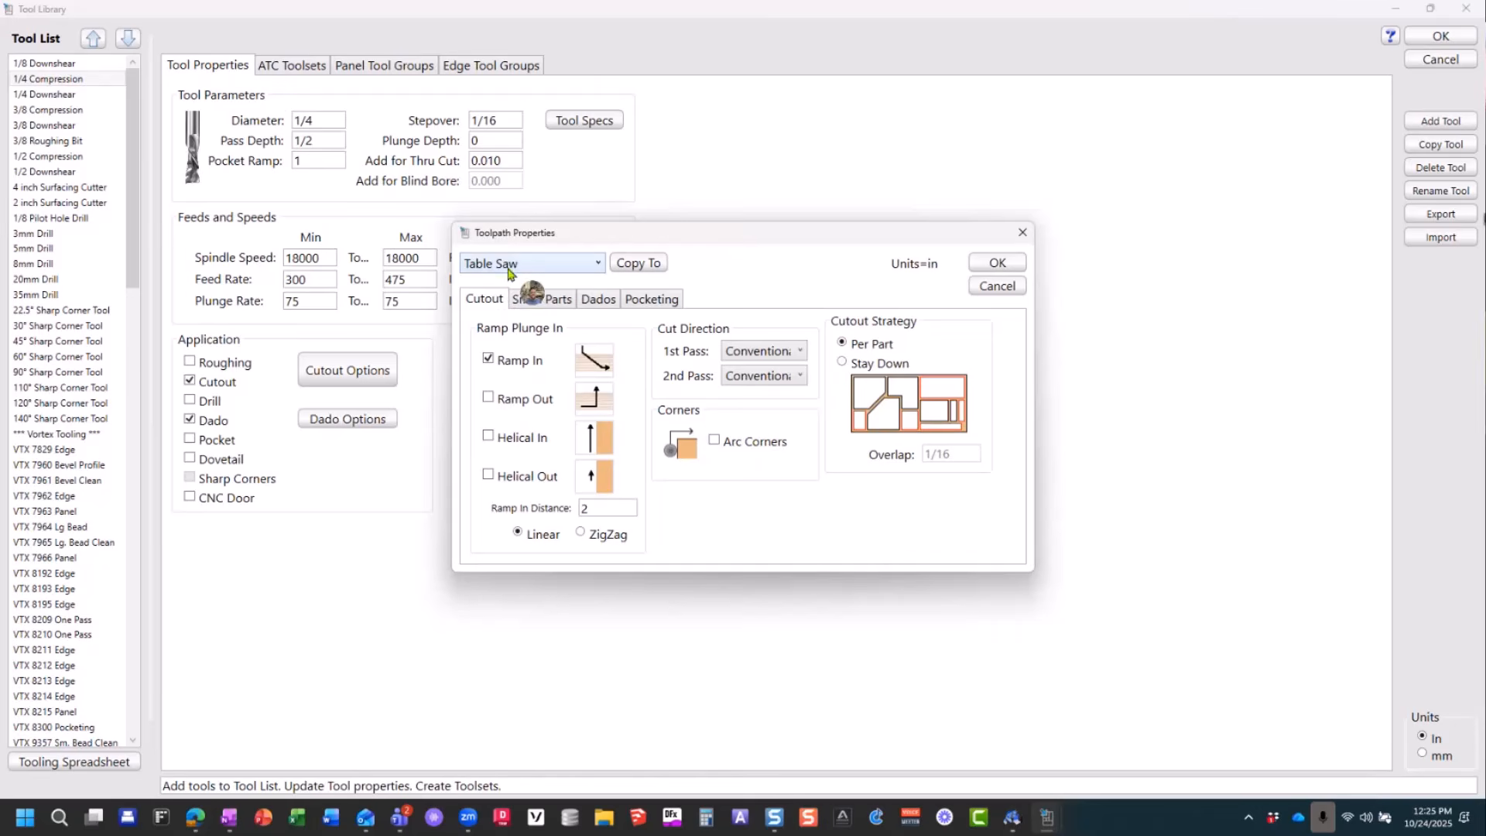
left_click(996, 265)
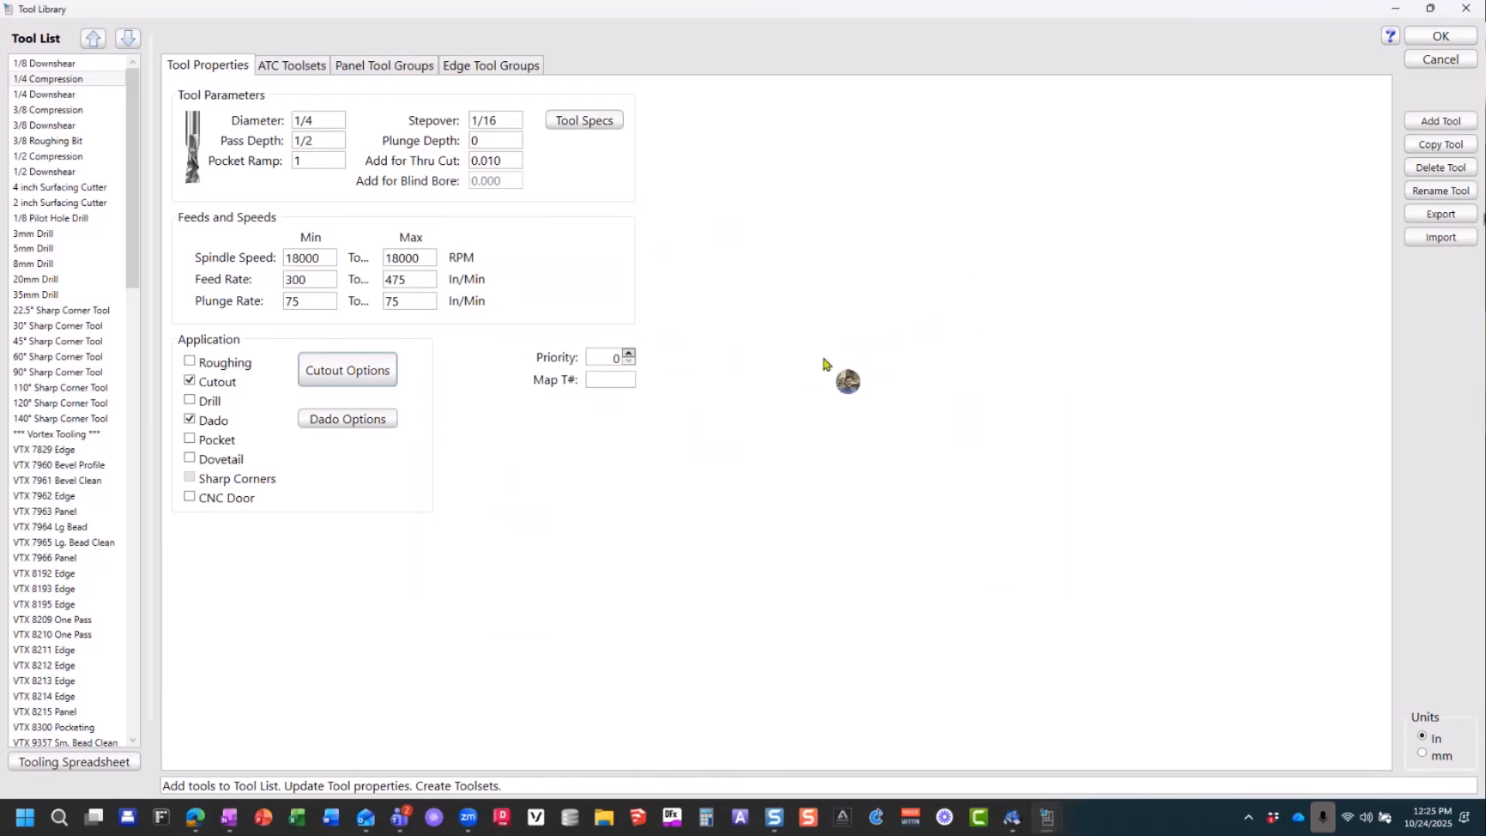